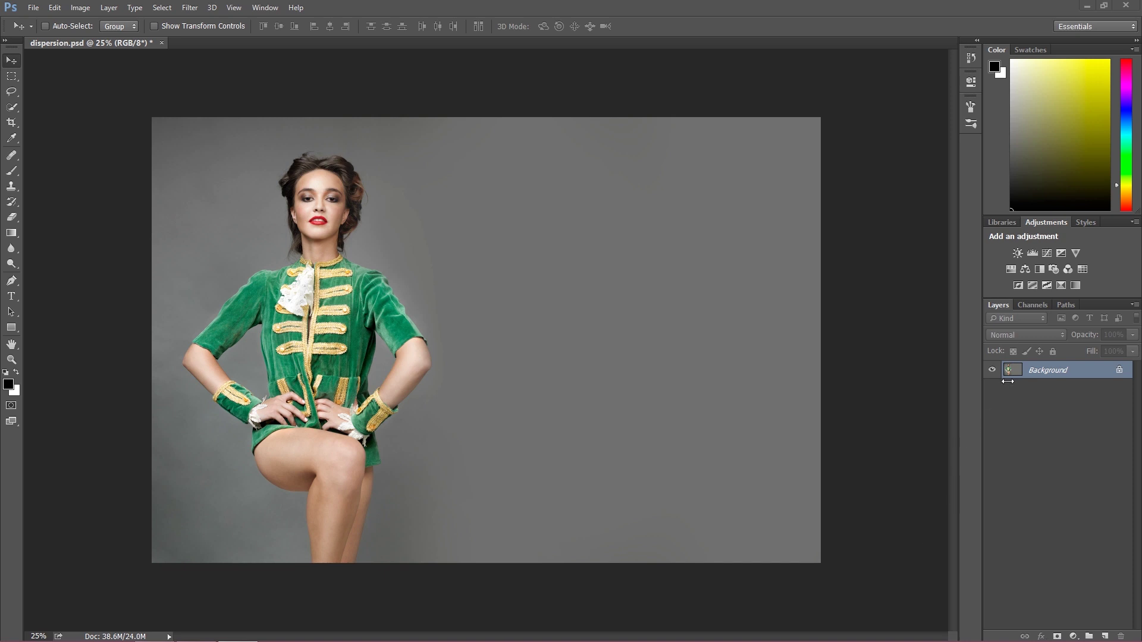
Duplicate the Background layer as a new layer named 'background'.
{"action": "right_click", "coordinate": [1036, 372]}
{"action": "left_click", "coordinate": [1024, 396]}
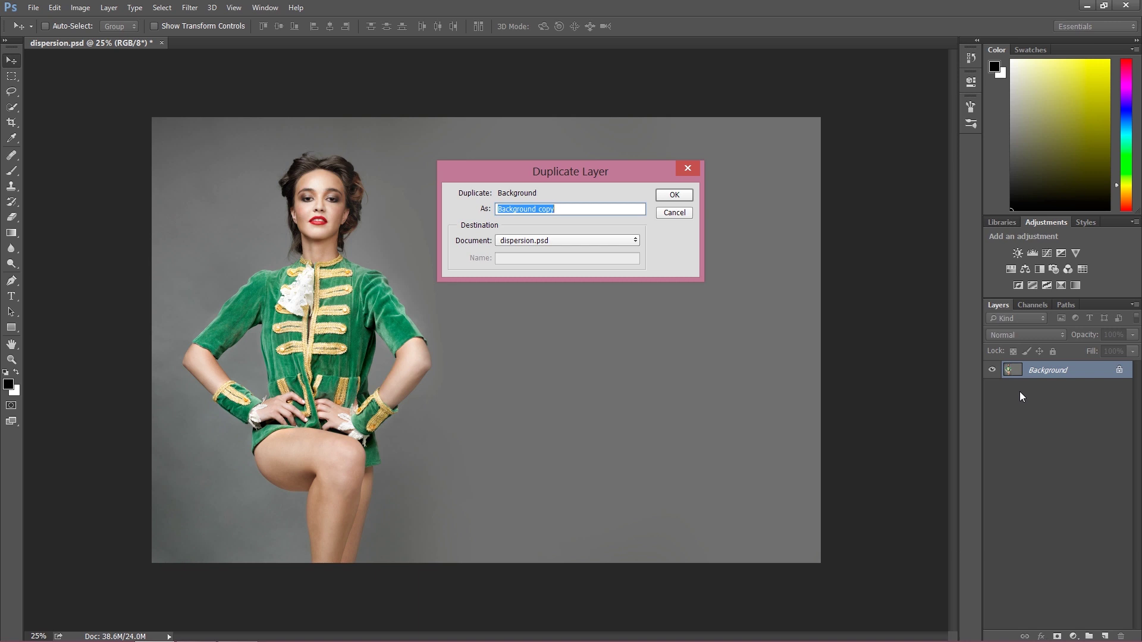
{"action": "type", "text": "backgroun"}
{"action": "key", "text": "Return"}
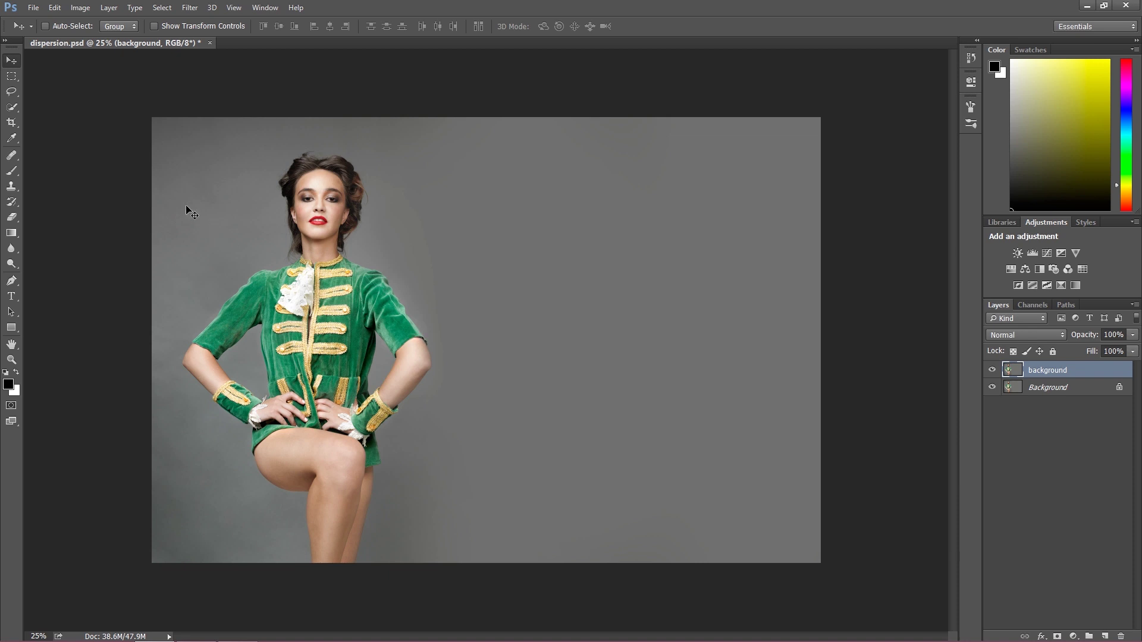
With a 0 px feather Rectangular Marquee, select the empty grey area right of the woman.
{"action": "left_click", "coordinate": [11, 75]}
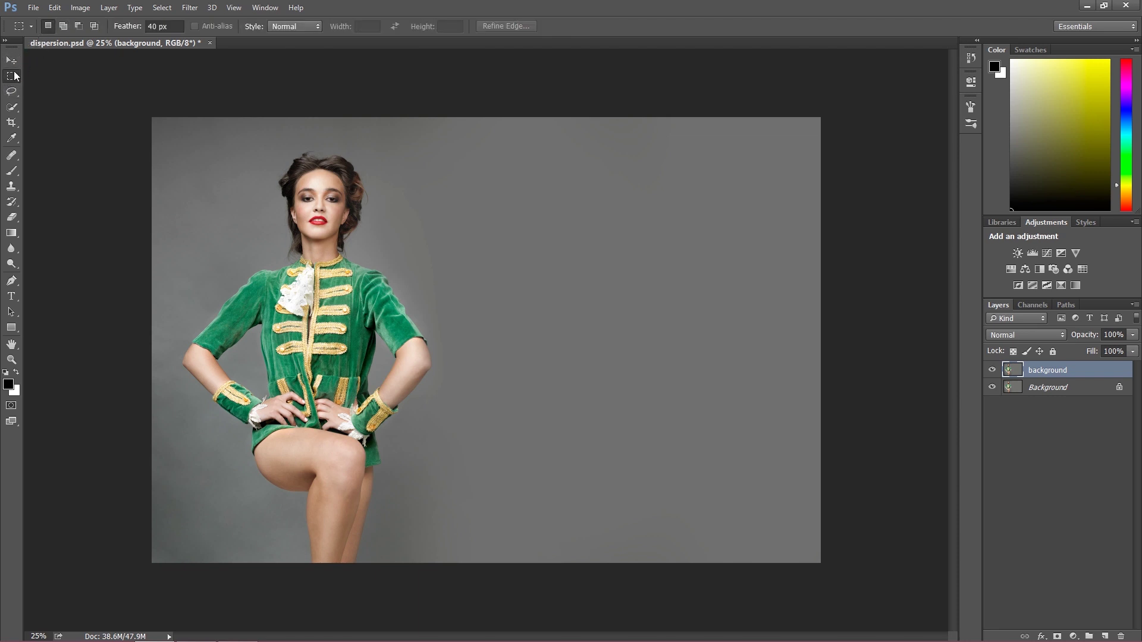
{"action": "double_click", "coordinate": [152, 26]}
{"action": "type", "text": "0"}
{"action": "key", "text": "Return"}
{"action": "left_click_drag", "start_coordinate": [436, 103], "coordinate": [882, 614]}
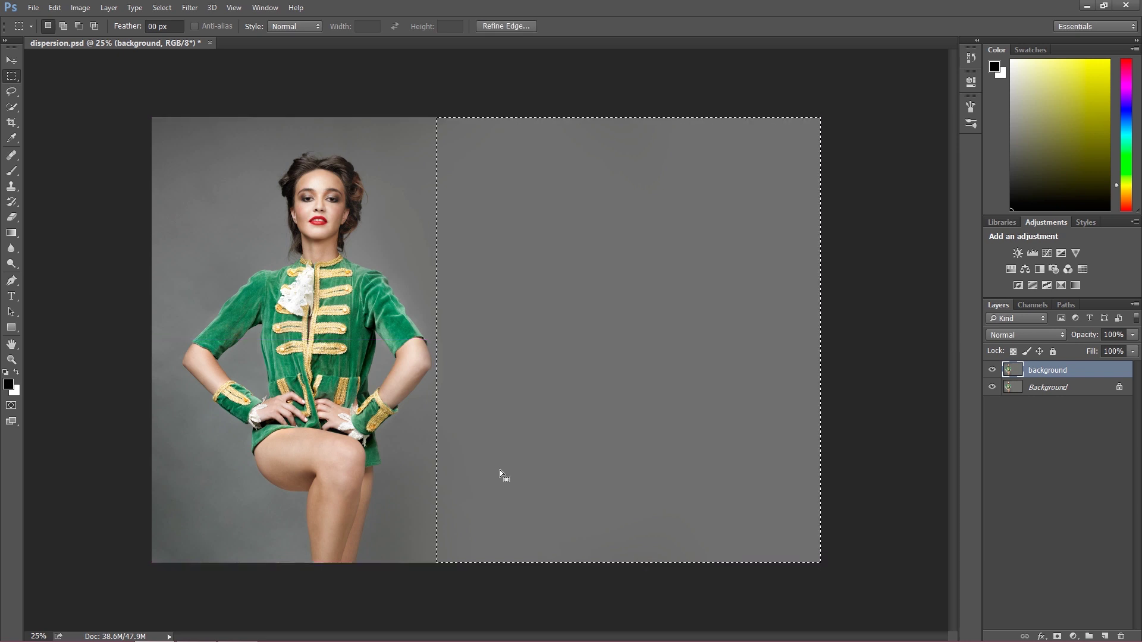
Copy the grey selection to Layer 1 and move it left over the woman.
{"action": "right_click", "coordinate": [533, 176]}
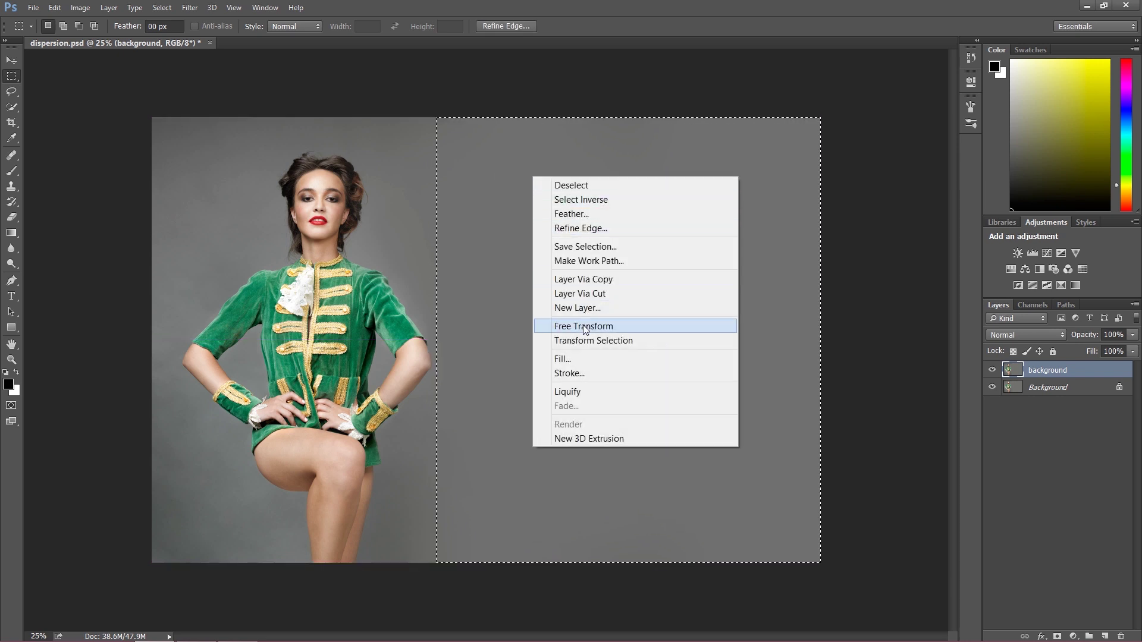
{"action": "left_click", "coordinate": [596, 280]}
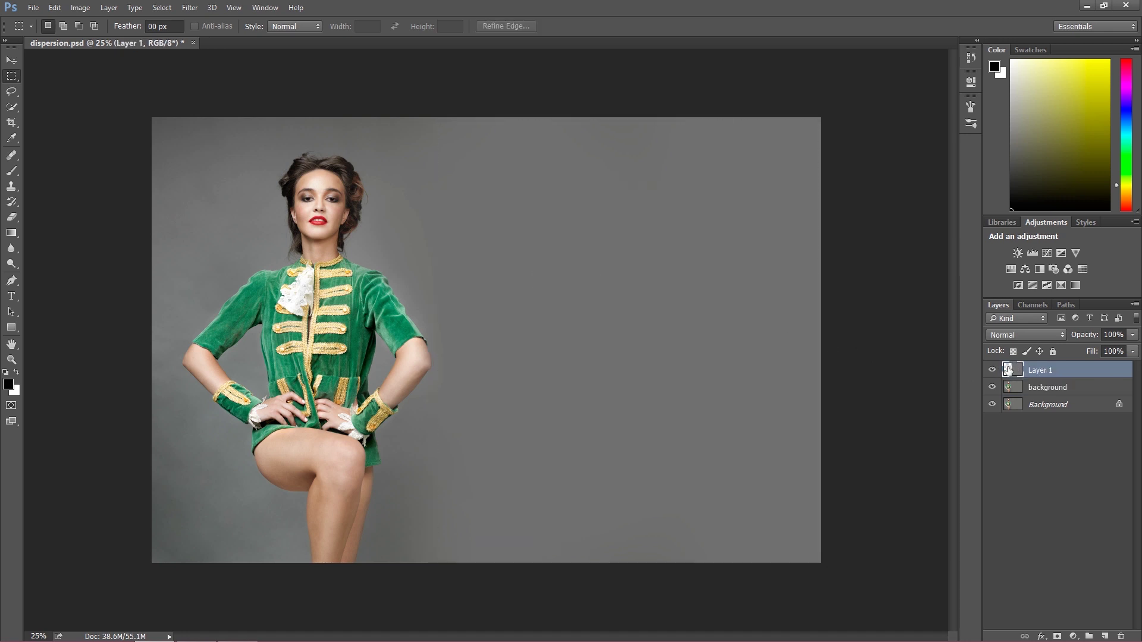
{"action": "left_click", "coordinate": [12, 60]}
{"action": "left_click_drag", "start_coordinate": [585, 249], "coordinate": [316, 251]}
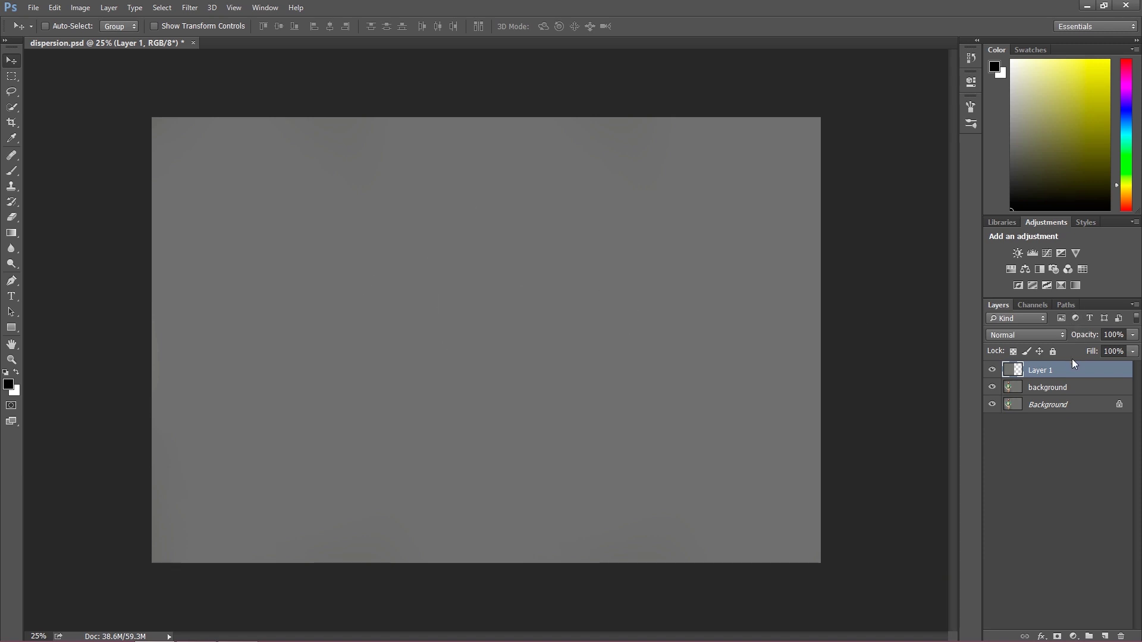
Group Layer 1 with the background copy and rename Group 1 to 'background'.
{"action": "key", "text": "ctrl"}
{"action": "left_click", "coordinate": [1049, 388], "text": "ctrl"}
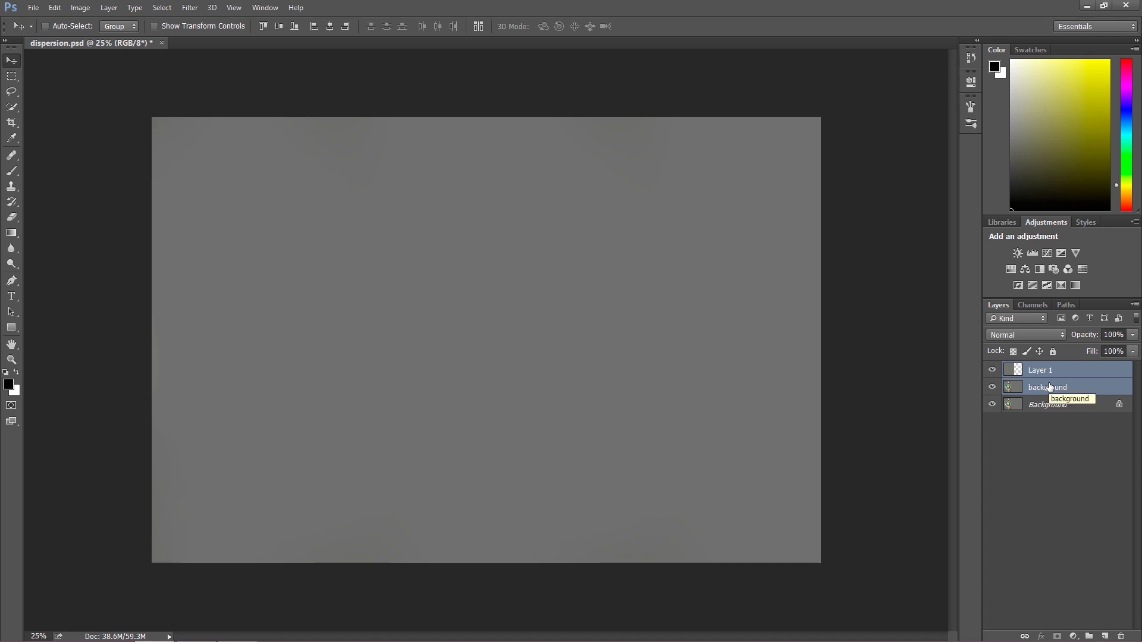
{"action": "key", "text": "ctrl+g"}
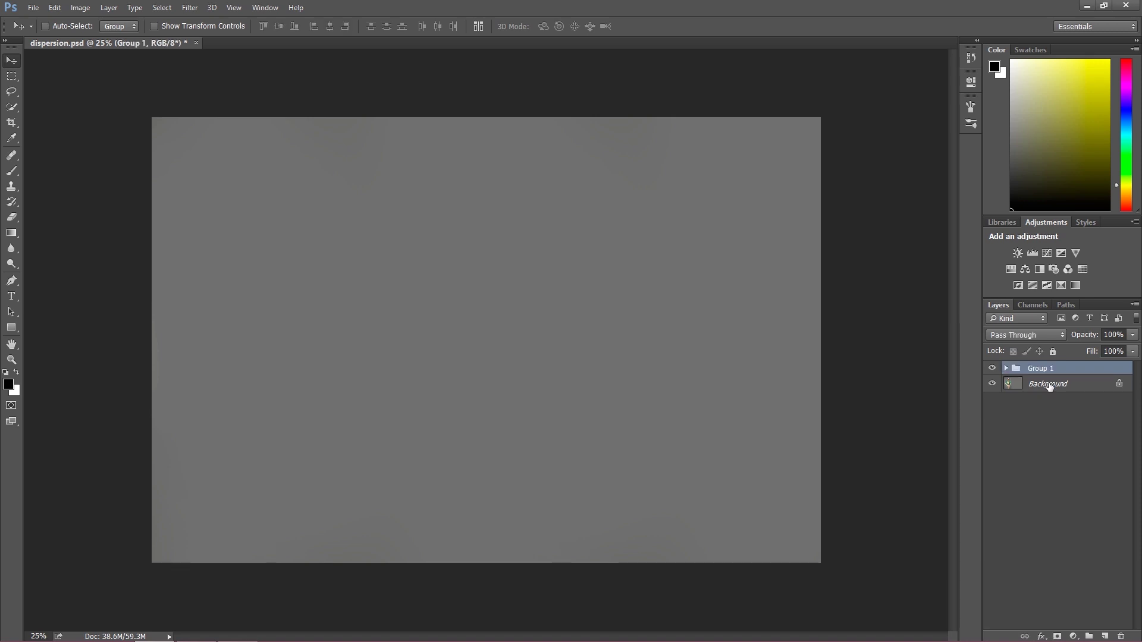
{"action": "double_click", "coordinate": [1049, 373]}
{"action": "type", "text": "bacg"}
{"action": "key", "text": "BackSpace"}
{"action": "type", "text": "kground"}
{"action": "key", "text": "Return"}
Hide the background group, activate the original Background layer, and zoom in on the model.
{"action": "left_click", "coordinate": [992, 368]}
{"action": "left_click", "coordinate": [1017, 384]}
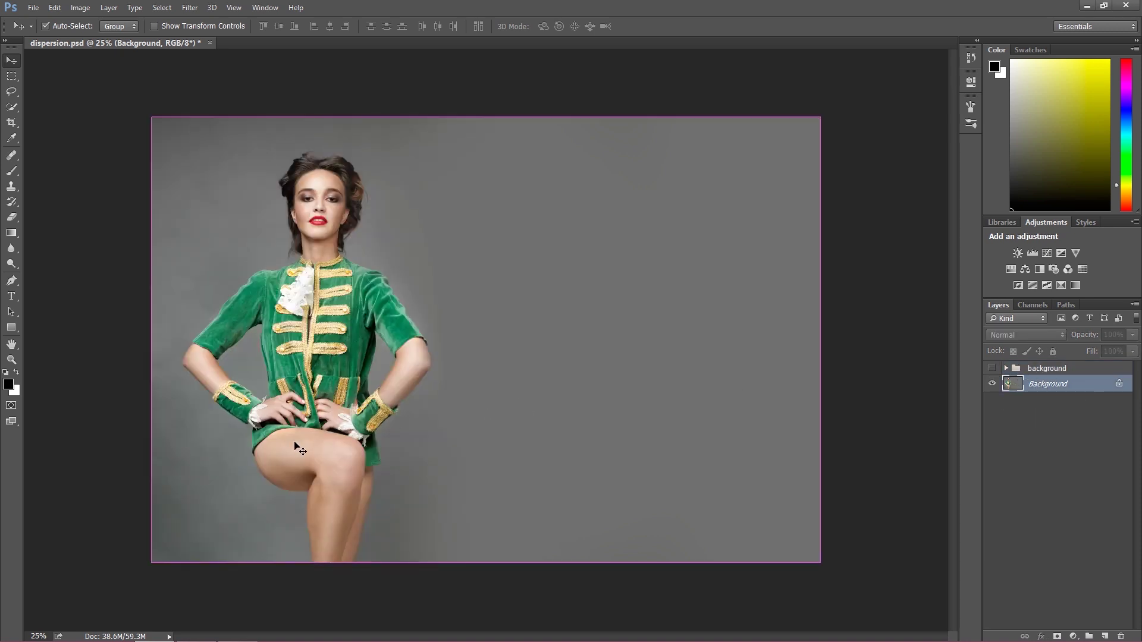
{"action": "key", "text": "ctrl+plus"}
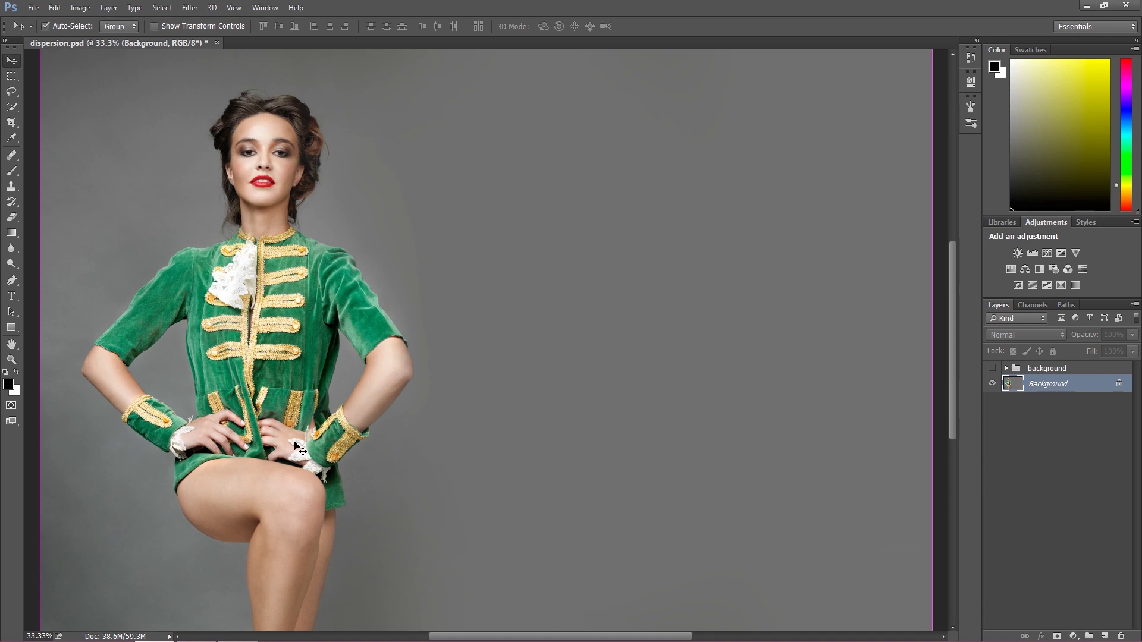
{"action": "key", "text": "ctrl+plus"}
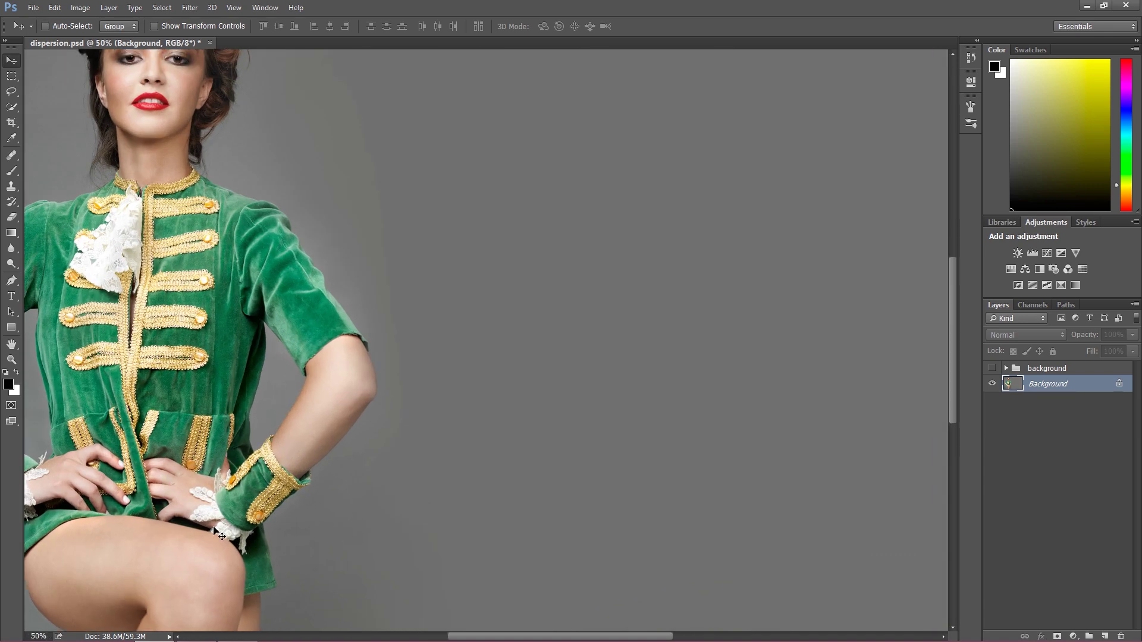
{"action": "left_click_drag", "start_coordinate": [528, 635], "coordinate": [463, 639]}
{"action": "scroll", "coordinate": [442, 452], "scroll_direction": "up", "scroll_amount": 5}
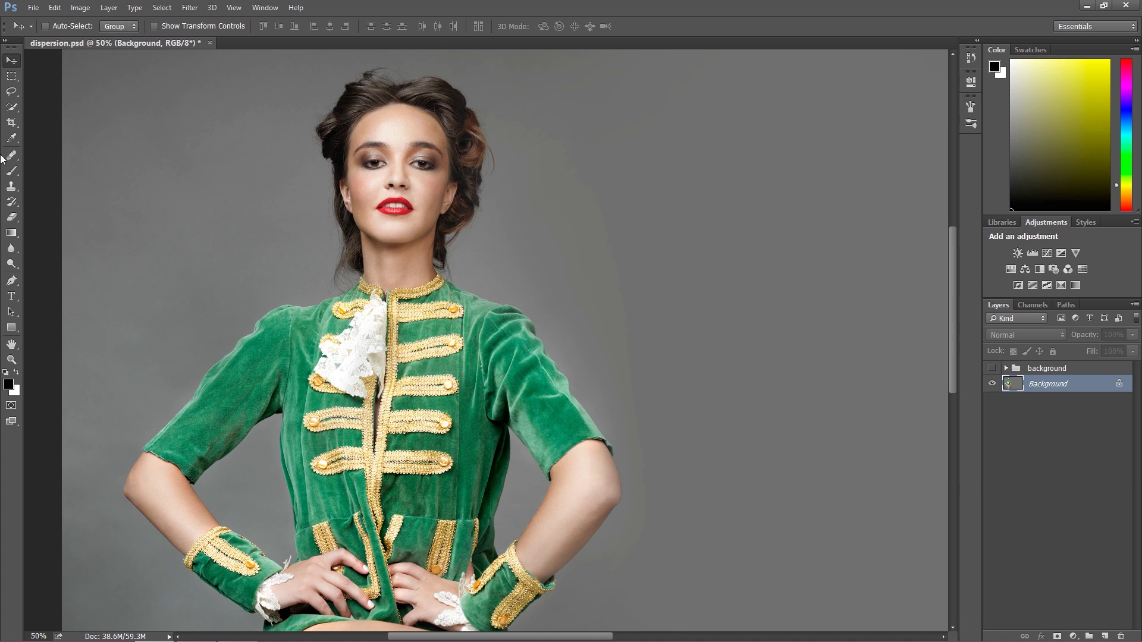
With the Quick Selection Tool, select her face, torso, right sleeve, hands and lower jacket.
{"action": "left_click", "coordinate": [12, 110]}
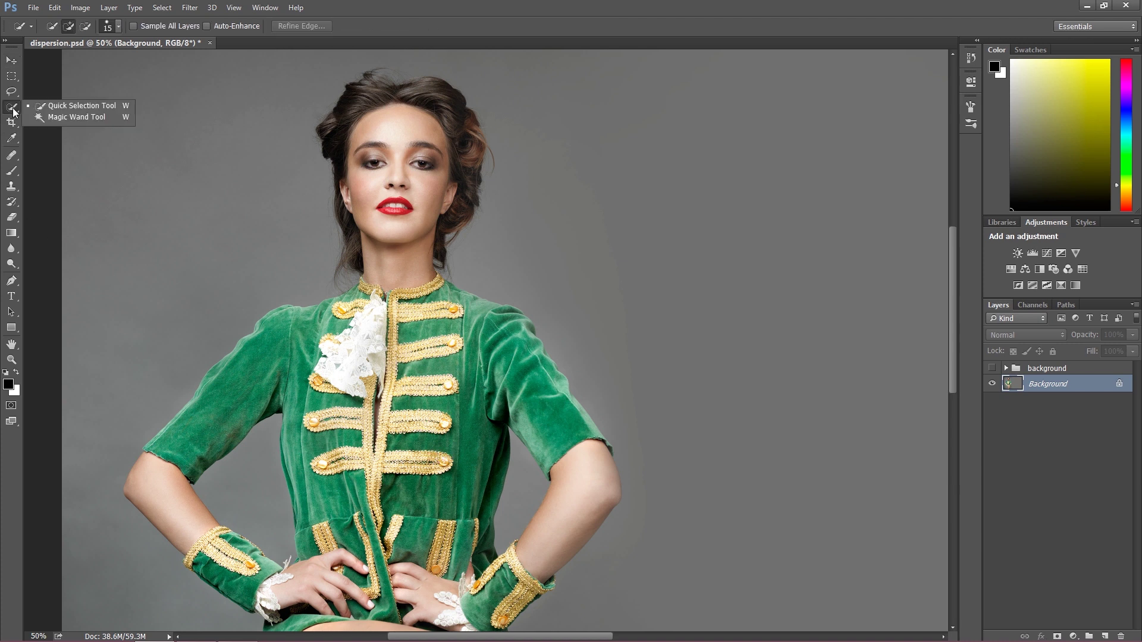
{"action": "left_click", "coordinate": [62, 107]}
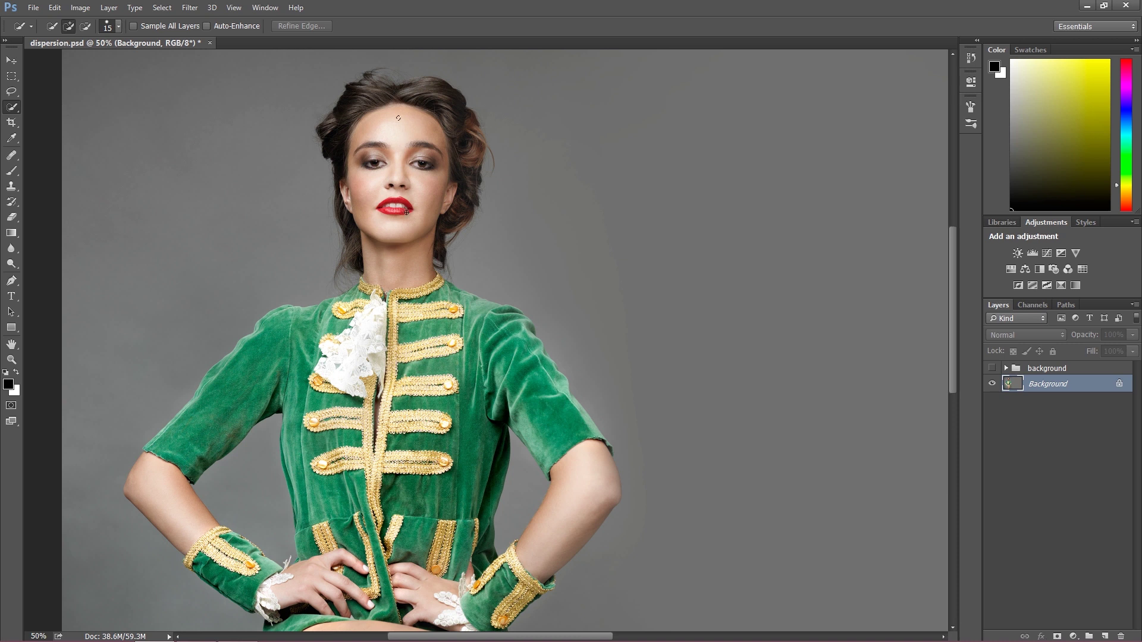
{"action": "mouse_move", "coordinate": [399, 117]}
{"action": "left_mouse_down"}
{"action": "mouse_move", "coordinate": [392, 179]}
{"action": "mouse_move", "coordinate": [447, 416]}
{"action": "mouse_move", "coordinate": [483, 391]}
{"action": "left_mouse_up"}
{"action": "mouse_move", "coordinate": [578, 465]}
{"action": "left_mouse_down"}
{"action": "mouse_move", "coordinate": [535, 380]}
{"action": "mouse_move", "coordinate": [595, 524]}
{"action": "left_mouse_up"}
{"action": "mouse_move", "coordinate": [438, 600]}
{"action": "left_mouse_down"}
{"action": "mouse_move", "coordinate": [373, 339]}
{"action": "mouse_move", "coordinate": [214, 404]}
{"action": "mouse_move", "coordinate": [172, 476]}
{"action": "mouse_move", "coordinate": [290, 591]}
{"action": "mouse_move", "coordinate": [327, 591]}
{"action": "mouse_move", "coordinate": [345, 610]}
{"action": "left_mouse_up"}
Add the raised thigh, knee, lower leg and the hair right of her face.
{"action": "scroll", "coordinate": [372, 416], "scroll_direction": "down", "scroll_amount": 8}
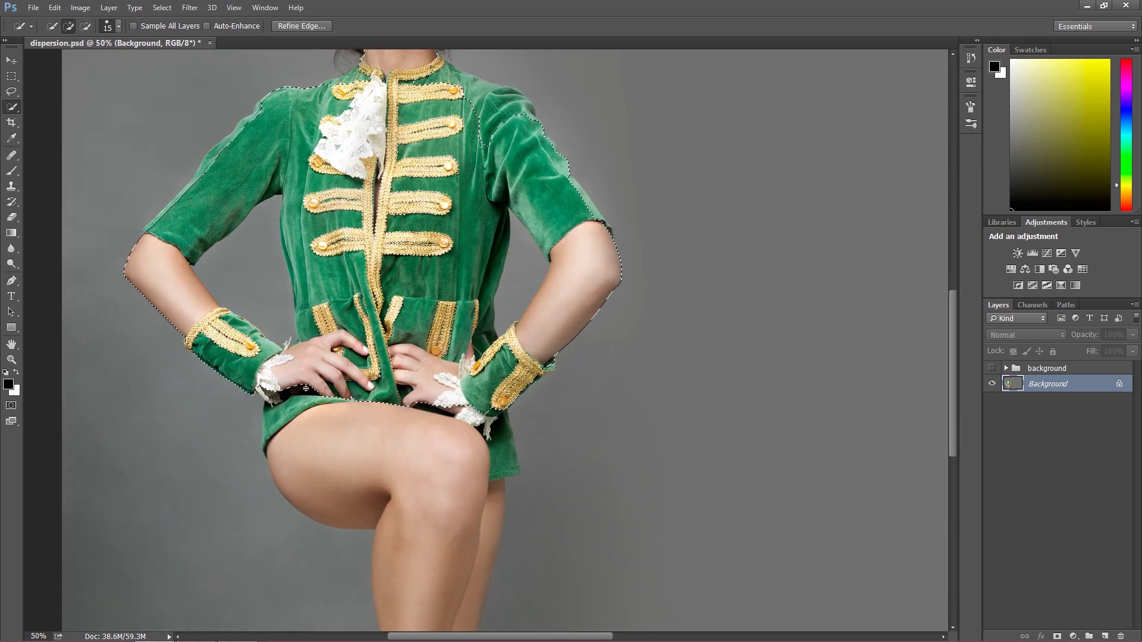
{"action": "mouse_move", "coordinate": [372, 416]}
{"action": "left_mouse_down"}
{"action": "mouse_move", "coordinate": [306, 421]}
{"action": "mouse_move", "coordinate": [433, 494]}
{"action": "mouse_move", "coordinate": [452, 536]}
{"action": "mouse_move", "coordinate": [425, 577]}
{"action": "left_mouse_up"}
{"action": "scroll", "coordinate": [433, 428], "scroll_direction": "down", "scroll_amount": 2}
{"action": "mouse_move", "coordinate": [434, 427]}
{"action": "left_mouse_down"}
{"action": "mouse_move", "coordinate": [421, 583]}
{"action": "mouse_move", "coordinate": [439, 594]}
{"action": "mouse_move", "coordinate": [460, 596]}
{"action": "mouse_move", "coordinate": [496, 408]}
{"action": "left_mouse_up"}
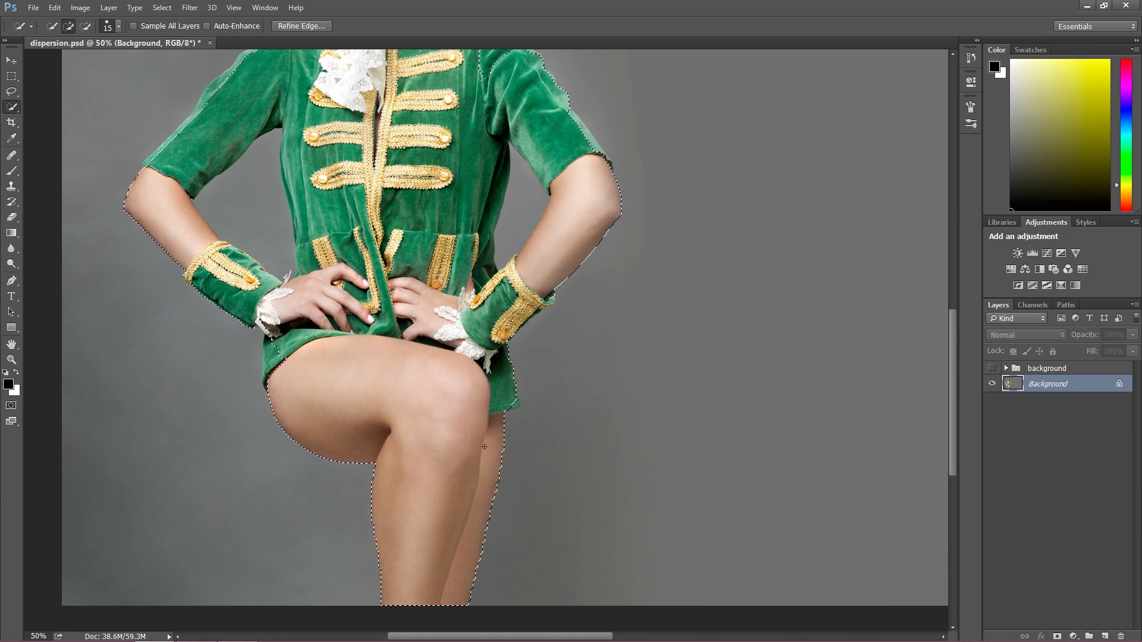
{"action": "scroll", "coordinate": [456, 420], "scroll_direction": "up", "scroll_amount": 1}
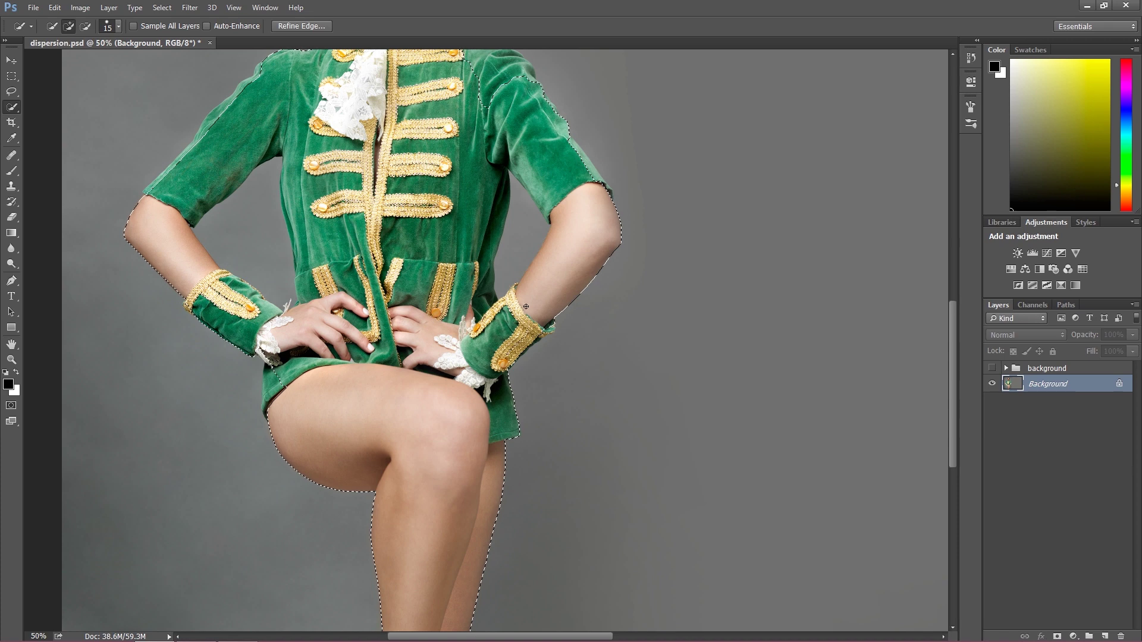
{"action": "scroll", "coordinate": [404, 477], "scroll_direction": "down", "scroll_amount": 3}
{"action": "scroll", "coordinate": [403, 477], "scroll_direction": "up", "scroll_amount": 8}
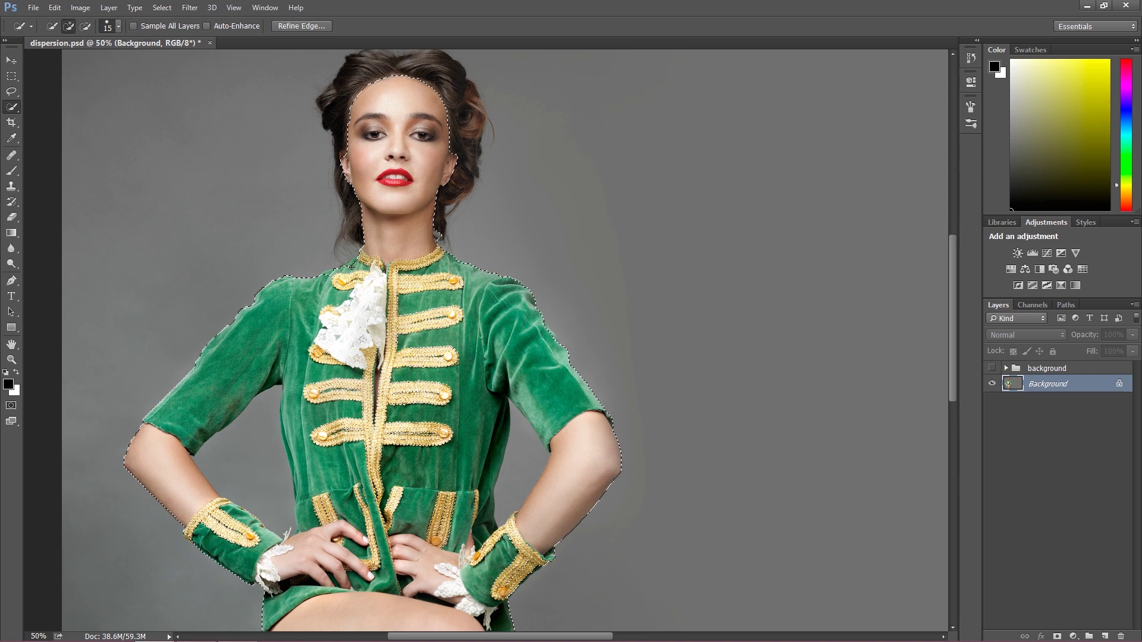
{"action": "scroll", "coordinate": [388, 251], "scroll_direction": "up", "scroll_amount": 2}
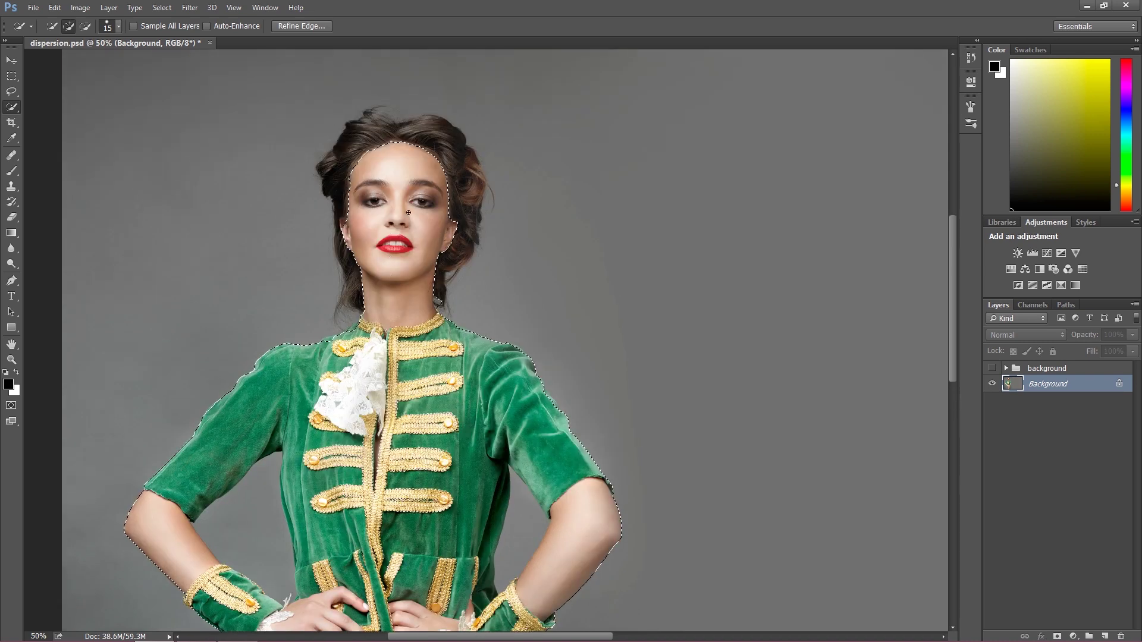
{"action": "left_click", "coordinate": [465, 235]}
Add the right, top and left parts of her hair to the selection.
{"action": "left_click", "coordinate": [493, 203]}
{"action": "mouse_move", "coordinate": [493, 208]}
{"action": "left_mouse_down"}
{"action": "mouse_move", "coordinate": [413, 125]}
{"action": "mouse_move", "coordinate": [383, 138]}
{"action": "mouse_move", "coordinate": [382, 112]}
{"action": "mouse_move", "coordinate": [394, 113]}
{"action": "left_mouse_up"}
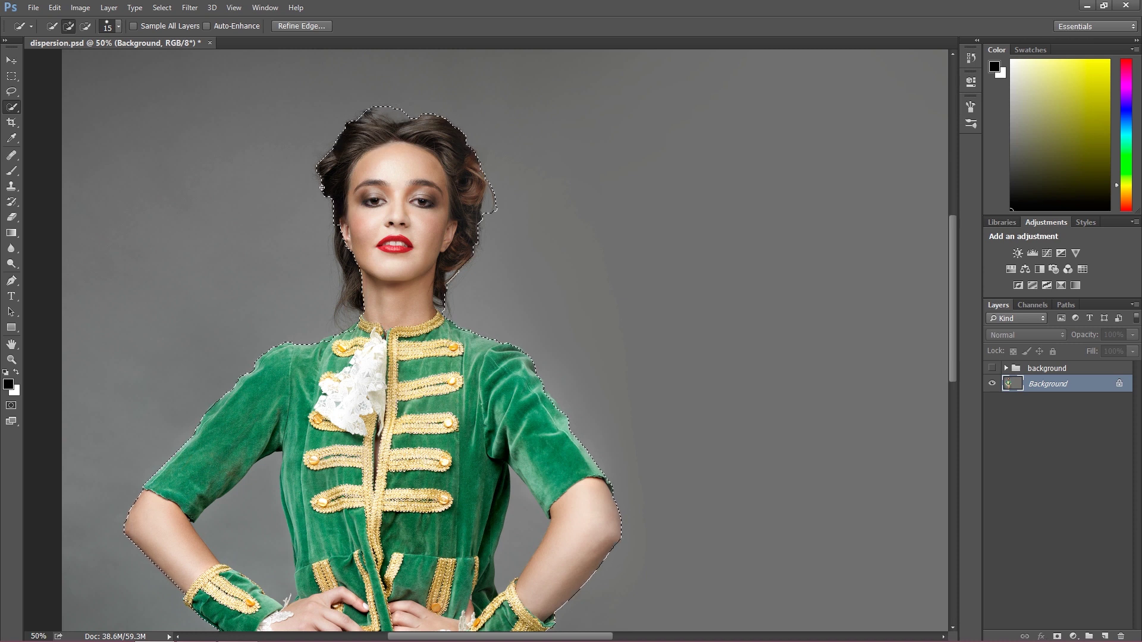
{"action": "mouse_move", "coordinate": [326, 205]}
{"action": "left_mouse_down"}
{"action": "mouse_move", "coordinate": [346, 283]}
{"action": "mouse_move", "coordinate": [287, 301]}
{"action": "left_mouse_up"}
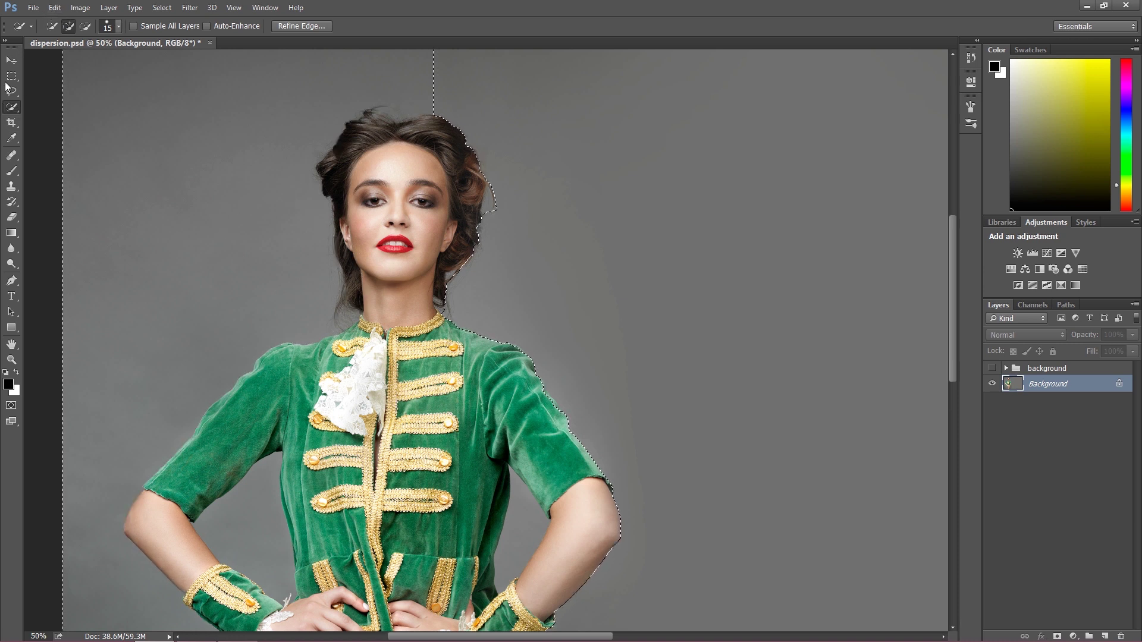
Subtract the stray backdrop at top-left, beside her hair and above her head.
{"action": "left_click", "coordinate": [85, 26]}
{"action": "mouse_move", "coordinate": [151, 113]}
{"action": "left_mouse_down"}
{"action": "mouse_move", "coordinate": [197, 187]}
{"action": "mouse_move", "coordinate": [167, 188]}
{"action": "mouse_move", "coordinate": [137, 275]}
{"action": "mouse_move", "coordinate": [105, 186]}
{"action": "mouse_move", "coordinate": [117, 376]}
{"action": "mouse_move", "coordinate": [106, 531]}
{"action": "mouse_move", "coordinate": [125, 615]}
{"action": "left_mouse_up"}
{"action": "scroll", "coordinate": [125, 616], "scroll_direction": "down", "scroll_amount": 3}
{"action": "left_click_drag", "start_coordinate": [137, 506], "coordinate": [196, 597]}
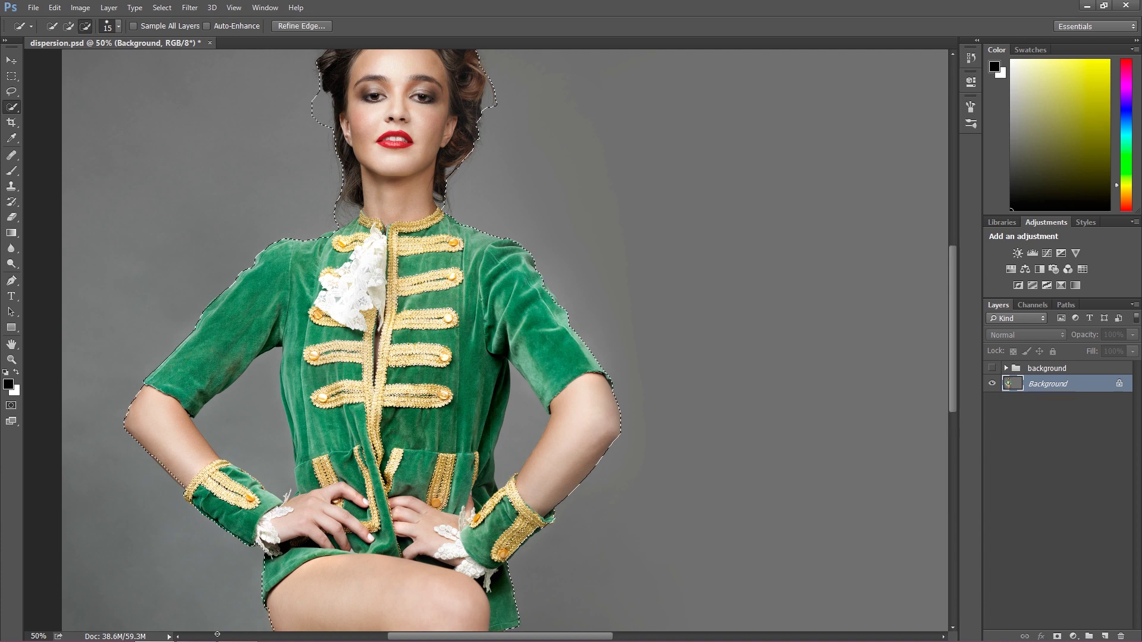
{"action": "scroll", "coordinate": [232, 301], "scroll_direction": "up", "scroll_amount": 3}
{"action": "scroll", "coordinate": [231, 301], "scroll_direction": "up", "scroll_amount": 2}
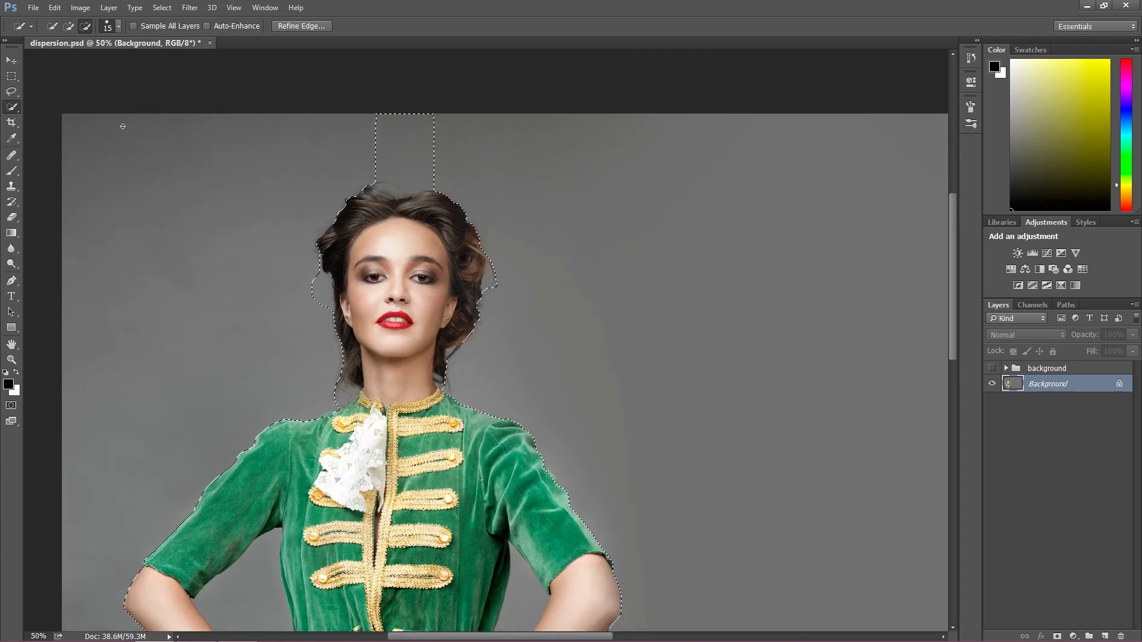
{"action": "left_click_drag", "start_coordinate": [299, 282], "coordinate": [309, 289]}
{"action": "left_click", "coordinate": [378, 122]}
{"action": "mouse_move", "coordinate": [426, 141]}
{"action": "left_mouse_down"}
{"action": "mouse_move", "coordinate": [412, 158]}
{"action": "mouse_move", "coordinate": [426, 156]}
{"action": "mouse_move", "coordinate": [421, 172]}
{"action": "left_mouse_up"}
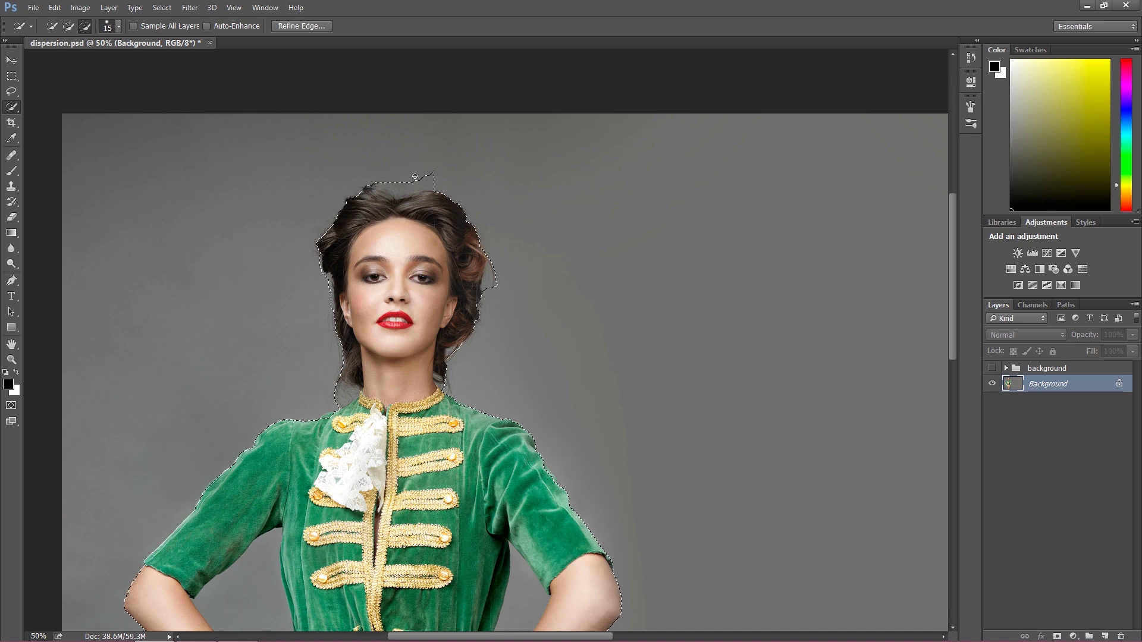
{"action": "scroll", "coordinate": [72, 59], "scroll_direction": "down", "scroll_amount": 5}
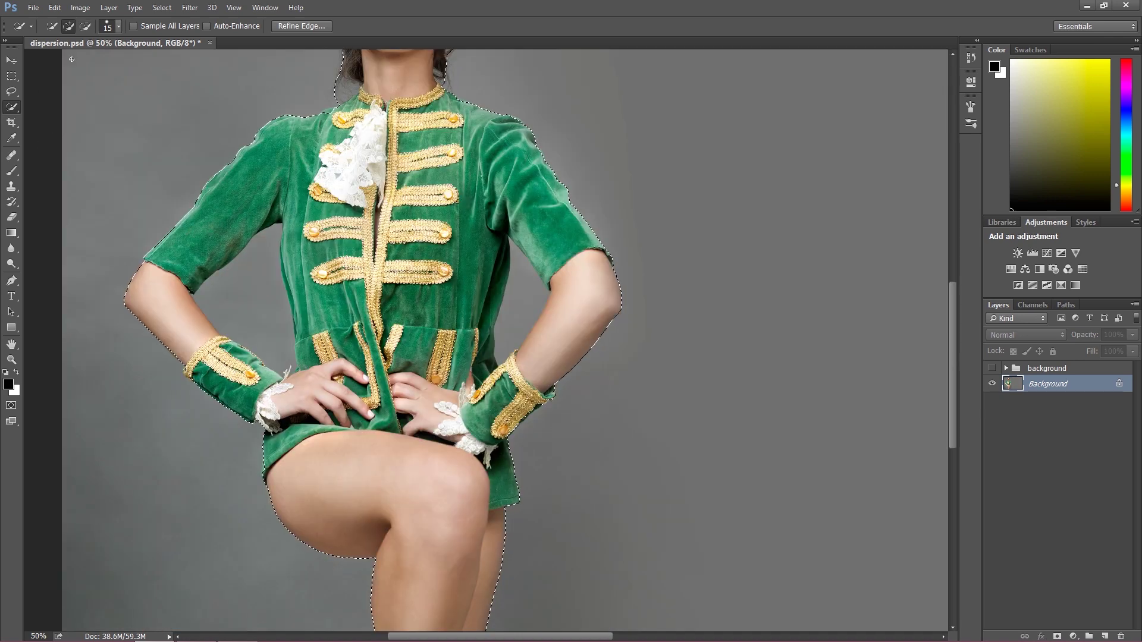
Remove the backdrop gaps between her arms, torso and waist from the selection.
{"action": "left_click_drag", "start_coordinate": [196, 244], "coordinate": [264, 308]}
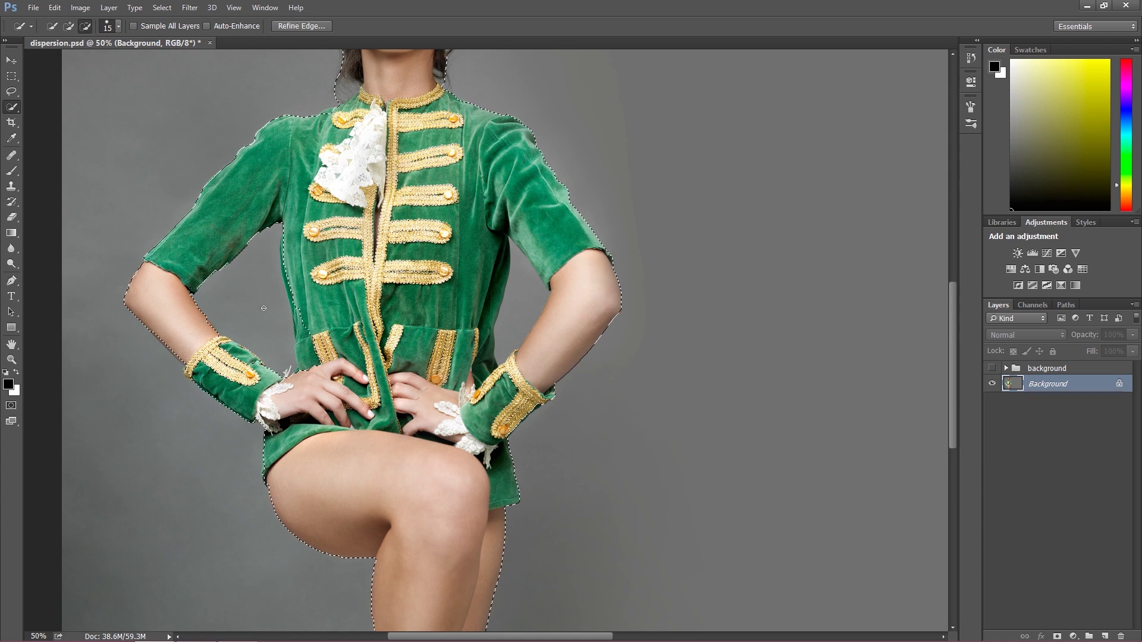
{"action": "left_click_drag", "start_coordinate": [518, 280], "coordinate": [525, 303]}
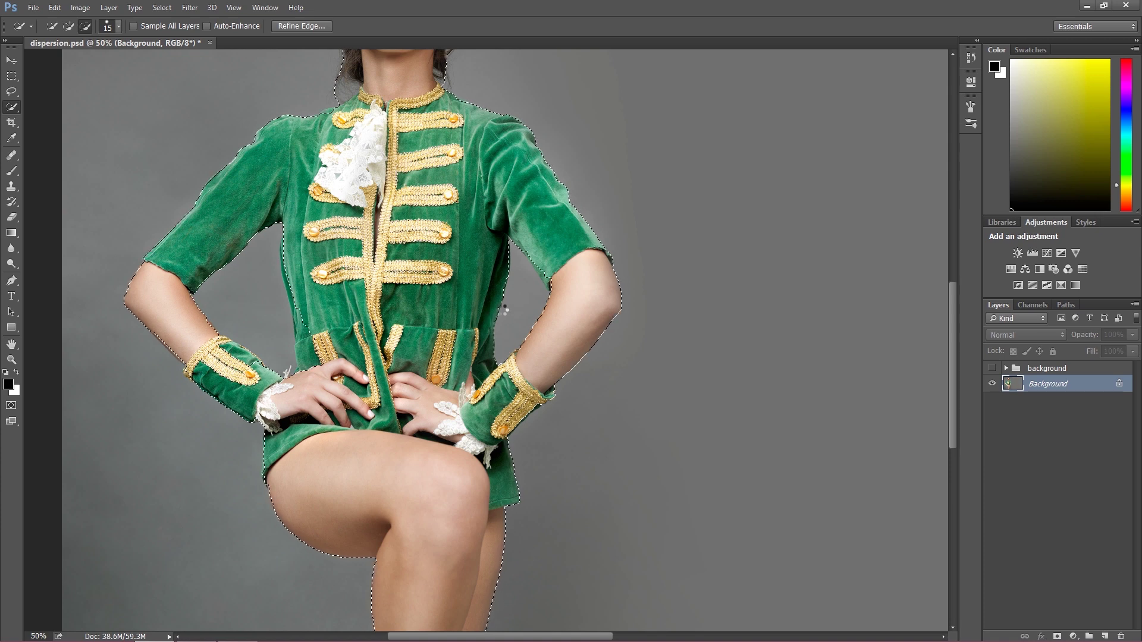
{"action": "left_click", "coordinate": [68, 25]}
{"action": "left_click", "coordinate": [523, 310], "text": "alt"}
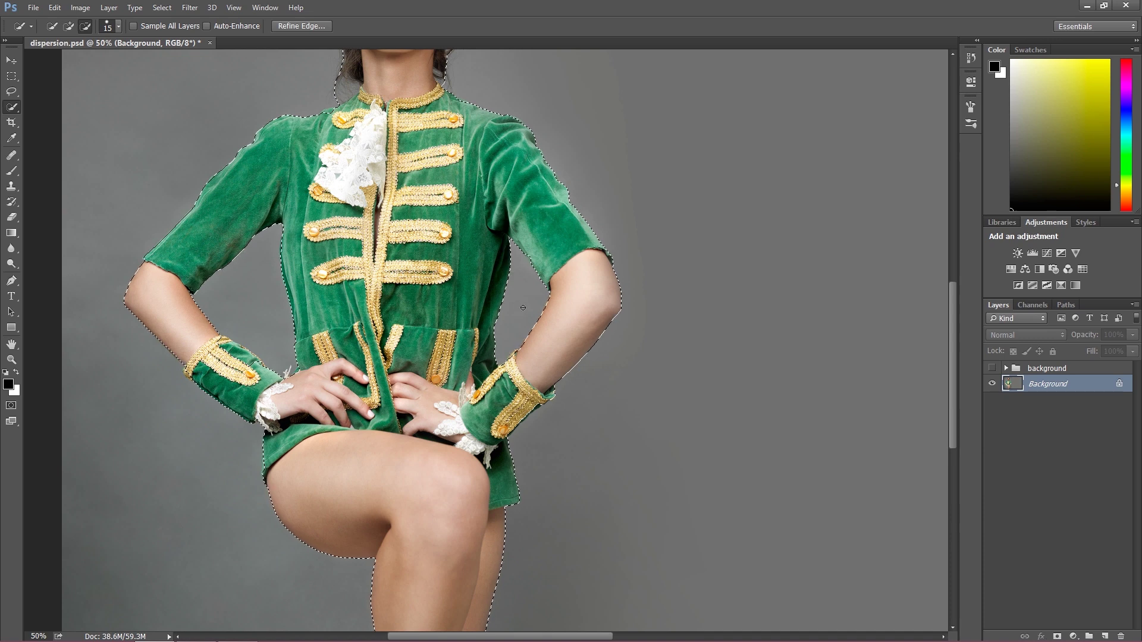
{"action": "scroll", "coordinate": [509, 298], "scroll_direction": "up", "scroll_amount": 5}
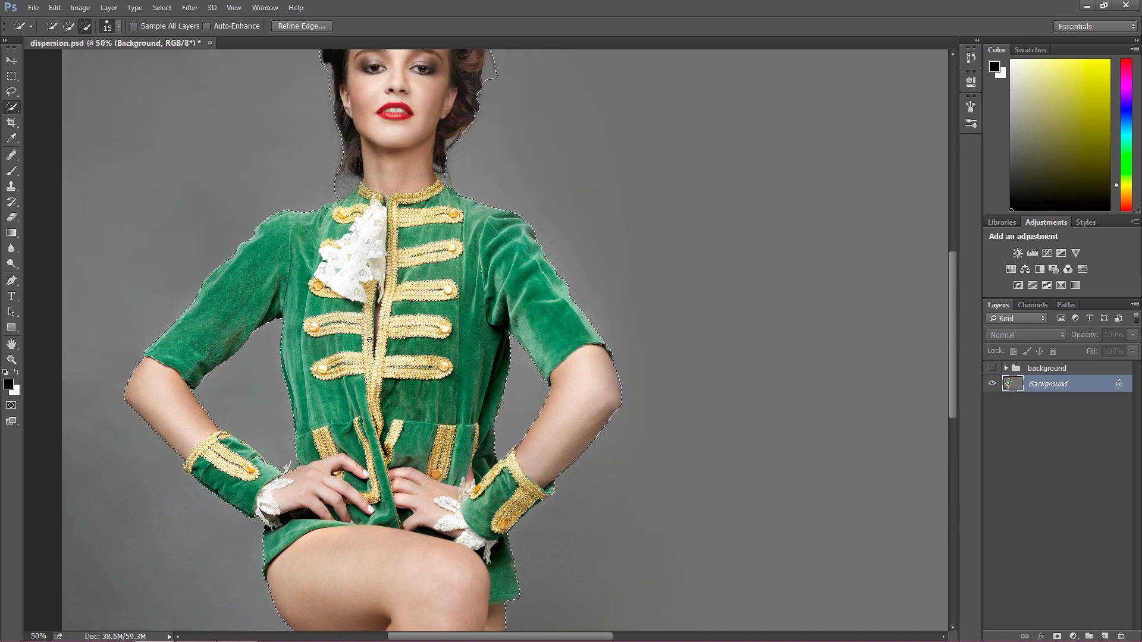
{"action": "scroll", "coordinate": [370, 340], "scroll_direction": "up", "scroll_amount": 2}
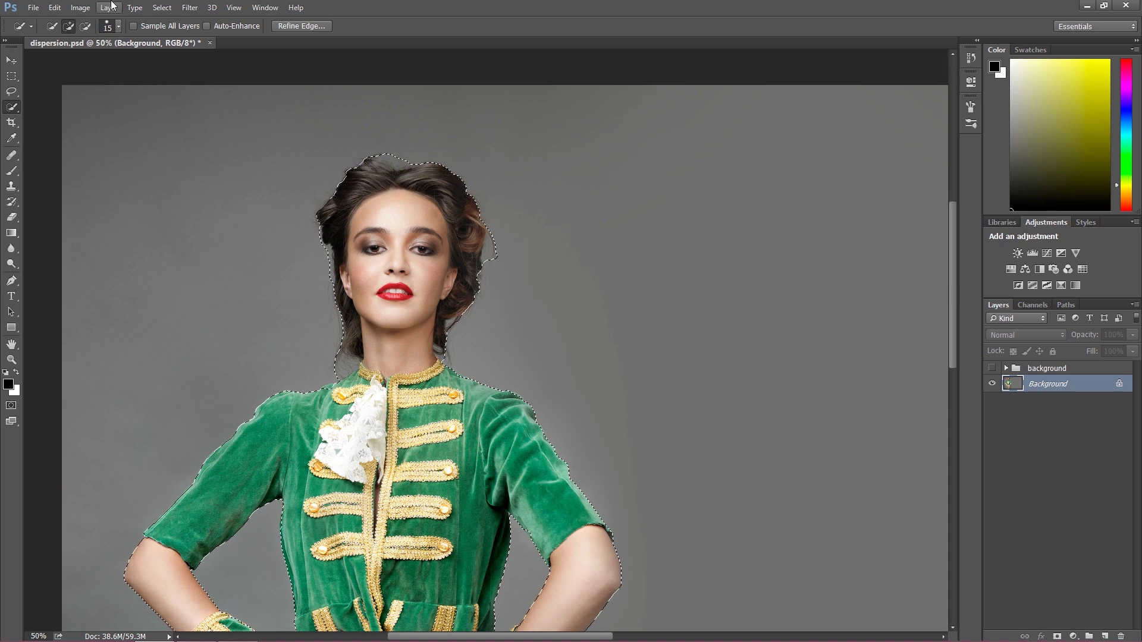
Open Select > Refine Edge and set the Radius to 1.2 px.
{"action": "left_click", "coordinate": [157, 7]}
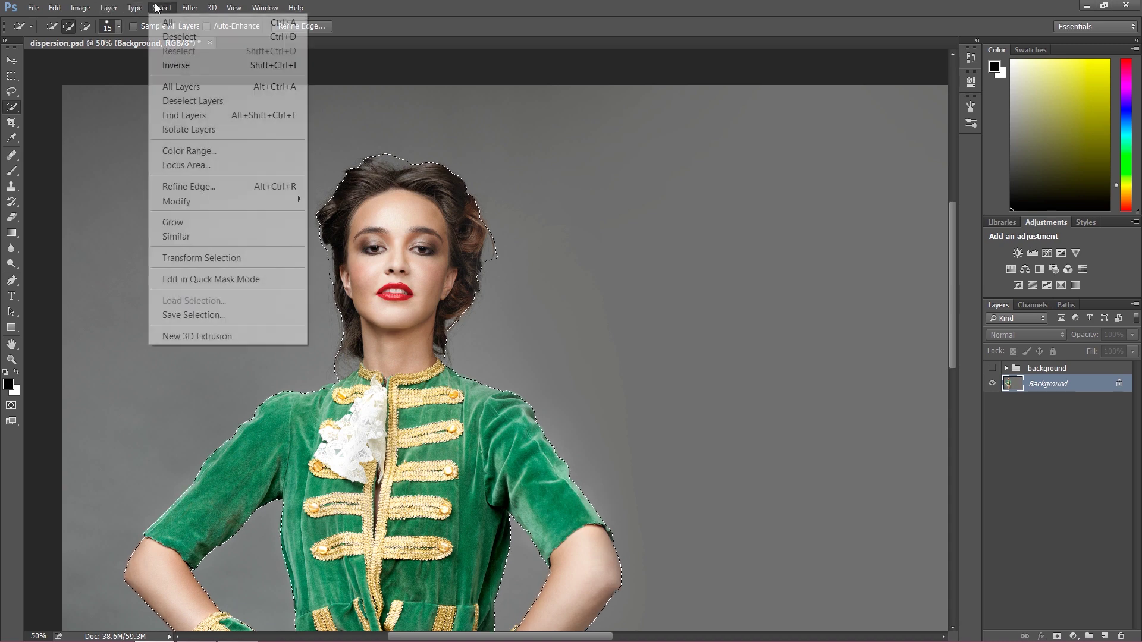
{"action": "left_click", "coordinate": [202, 187]}
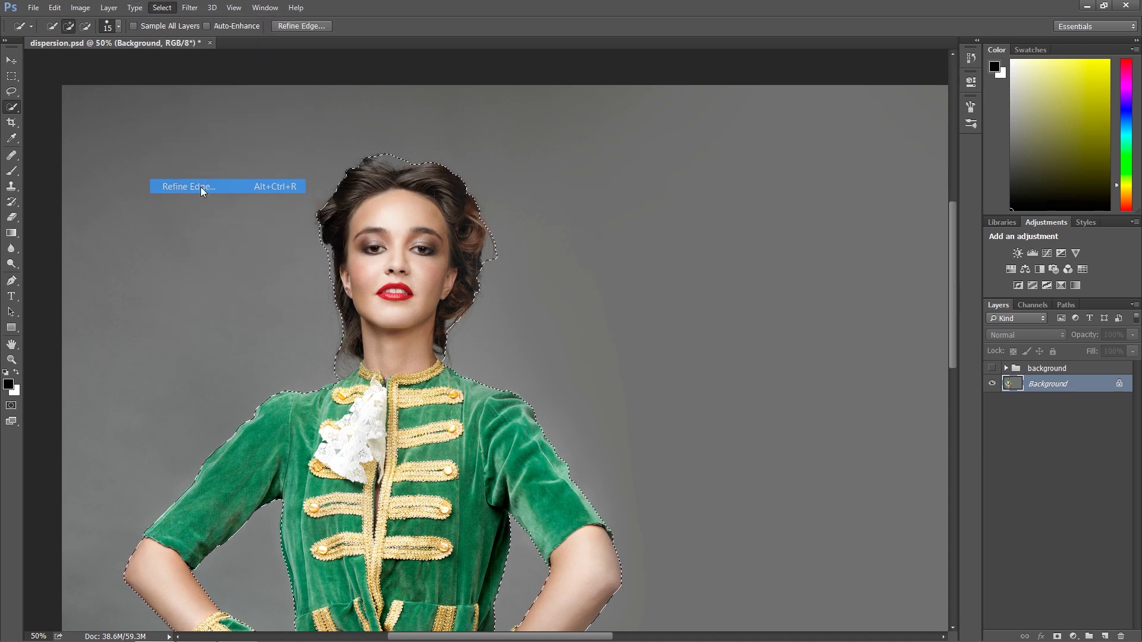
{"action": "left_click", "coordinate": [669, 206]}
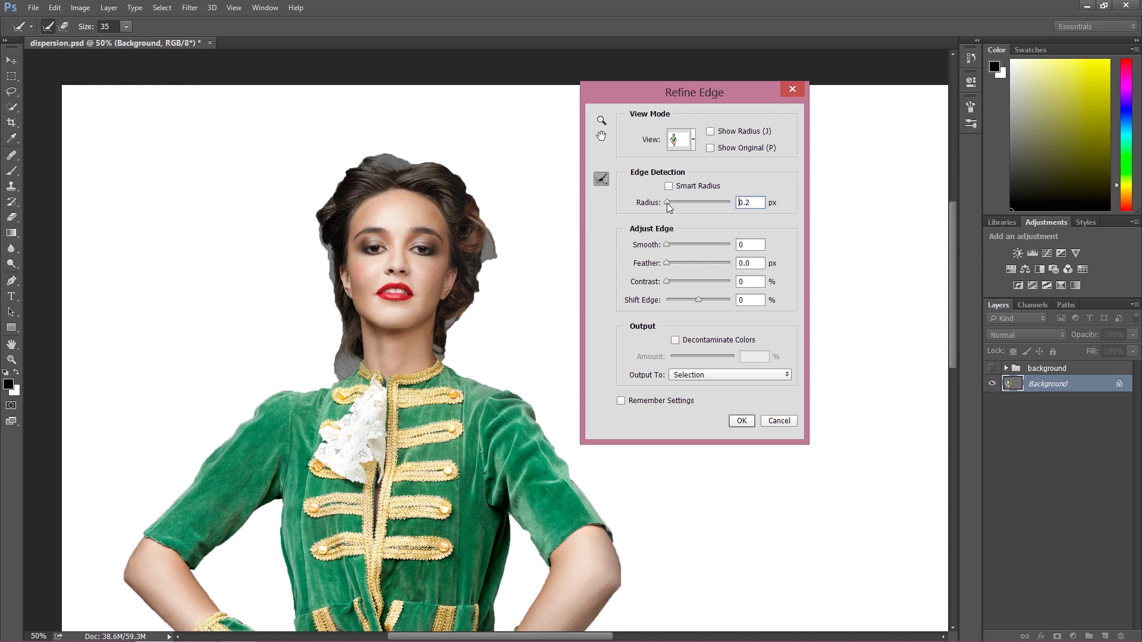
{"action": "left_click_drag", "start_coordinate": [672, 207], "coordinate": [673, 207]}
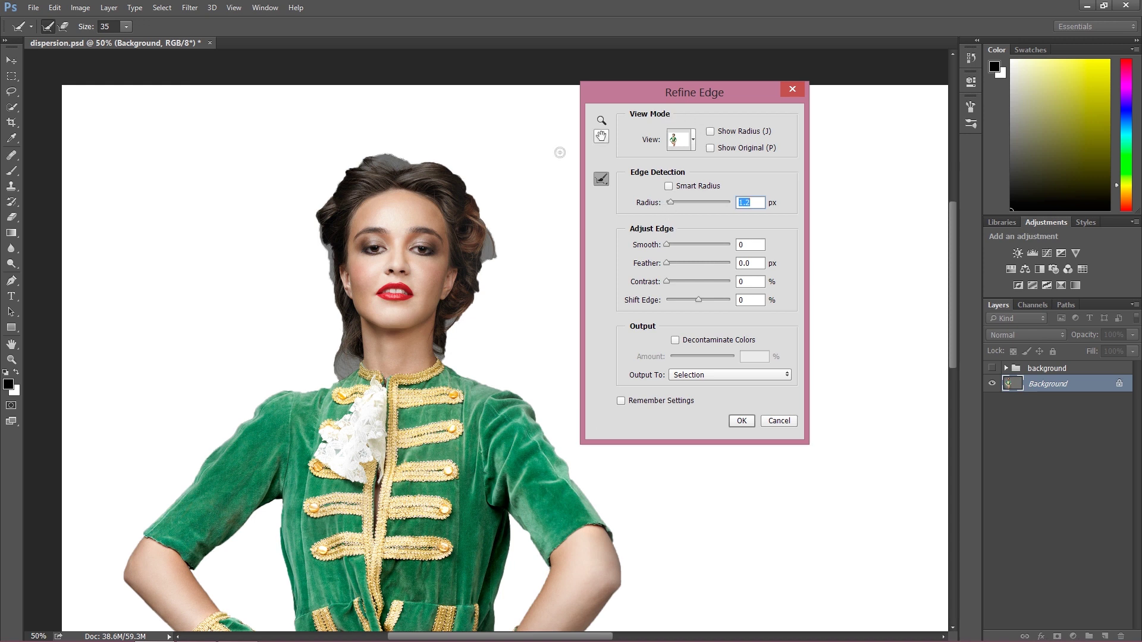
Brush the hair edges around her head and neck to clear the grey fringe.
{"action": "mouse_move", "coordinate": [491, 253]}
{"action": "left_mouse_down"}
{"action": "mouse_move", "coordinate": [471, 301]}
{"action": "mouse_move", "coordinate": [450, 316]}
{"action": "mouse_move", "coordinate": [444, 359]}
{"action": "mouse_move", "coordinate": [437, 346]}
{"action": "mouse_move", "coordinate": [446, 360]}
{"action": "mouse_move", "coordinate": [437, 356]}
{"action": "left_mouse_up"}
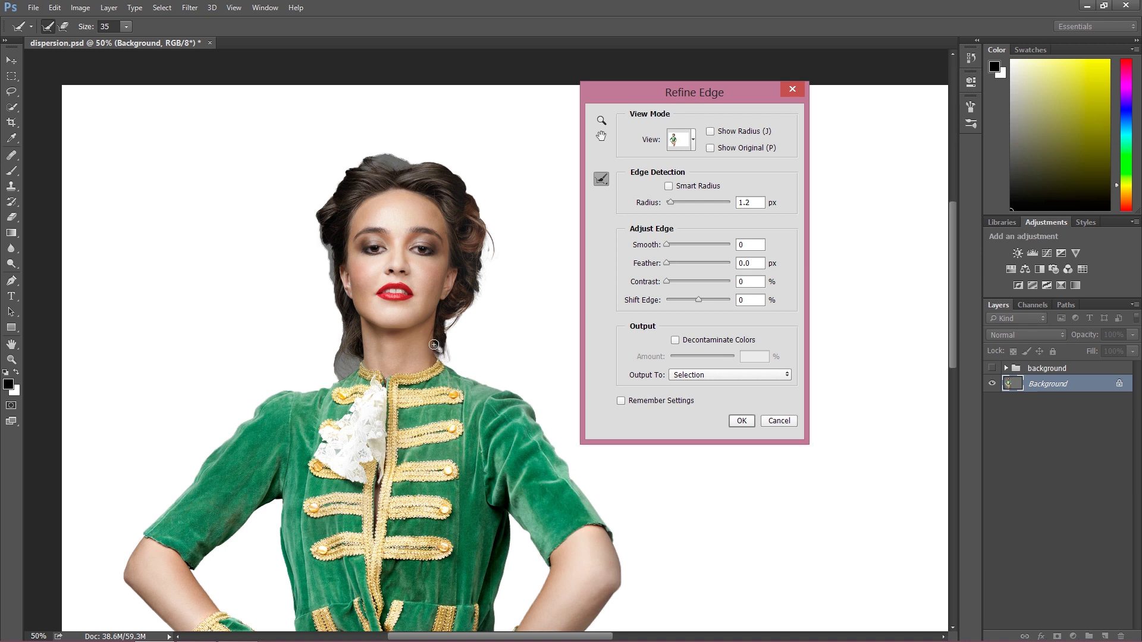
{"action": "mouse_move", "coordinate": [341, 342]}
{"action": "left_mouse_down"}
{"action": "mouse_move", "coordinate": [343, 380]}
{"action": "mouse_move", "coordinate": [358, 365]}
{"action": "mouse_move", "coordinate": [341, 345]}
{"action": "mouse_move", "coordinate": [339, 379]}
{"action": "mouse_move", "coordinate": [353, 368]}
{"action": "mouse_move", "coordinate": [336, 336]}
{"action": "mouse_move", "coordinate": [354, 361]}
{"action": "mouse_move", "coordinate": [352, 371]}
{"action": "mouse_move", "coordinate": [343, 346]}
{"action": "mouse_move", "coordinate": [333, 366]}
{"action": "mouse_move", "coordinate": [356, 361]}
{"action": "left_mouse_up"}
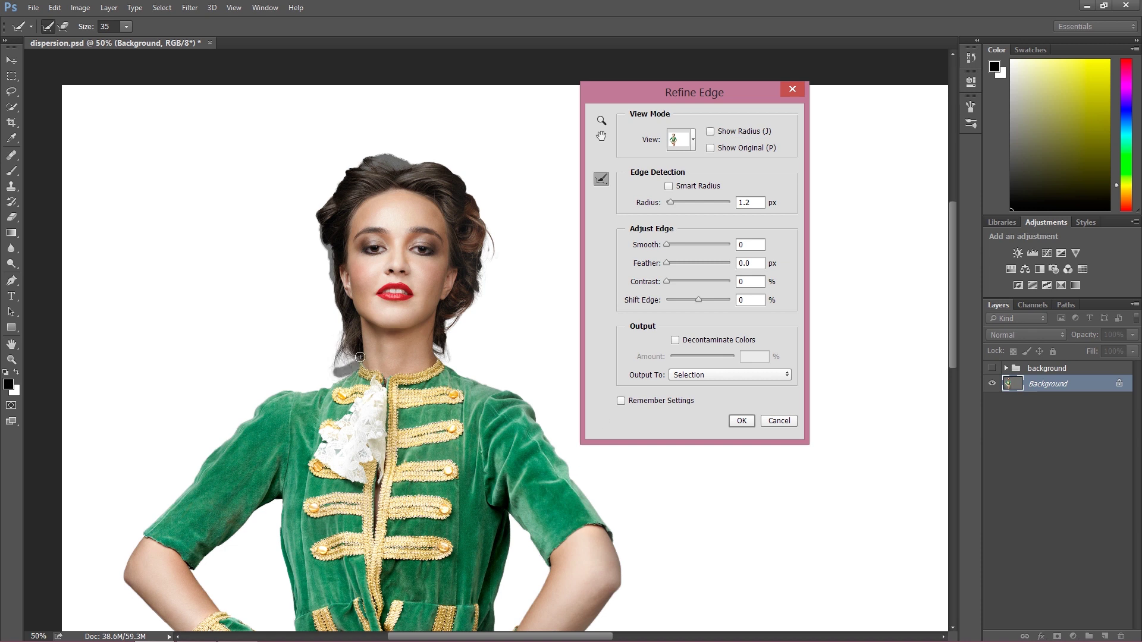
{"action": "mouse_move", "coordinate": [322, 243]}
{"action": "left_mouse_down"}
{"action": "mouse_move", "coordinate": [348, 351]}
{"action": "mouse_move", "coordinate": [336, 251]}
{"action": "mouse_move", "coordinate": [313, 229]}
{"action": "mouse_move", "coordinate": [347, 183]}
{"action": "mouse_move", "coordinate": [338, 203]}
{"action": "mouse_move", "coordinate": [367, 176]}
{"action": "mouse_move", "coordinate": [407, 184]}
{"action": "left_mouse_up"}
{"action": "scroll", "coordinate": [313, 228], "scroll_direction": "up", "scroll_amount": 1}
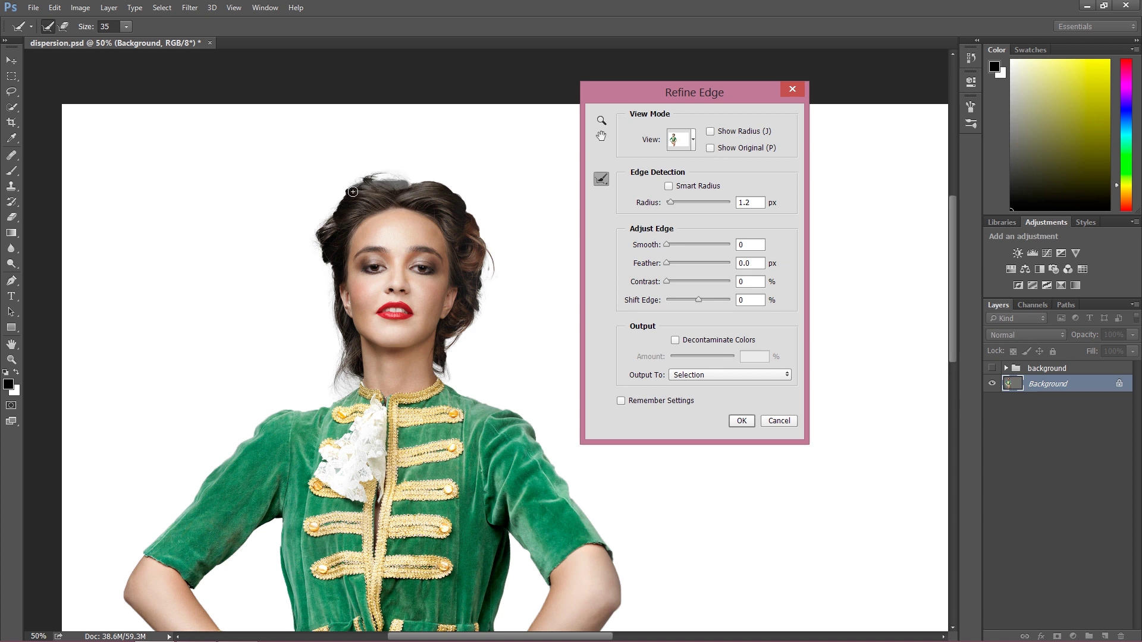
{"action": "mouse_move", "coordinate": [397, 190]}
{"action": "left_mouse_down"}
{"action": "mouse_move", "coordinate": [433, 185]}
{"action": "mouse_move", "coordinate": [468, 202]}
{"action": "mouse_move", "coordinate": [495, 281]}
{"action": "mouse_move", "coordinate": [490, 307]}
{"action": "left_mouse_up"}
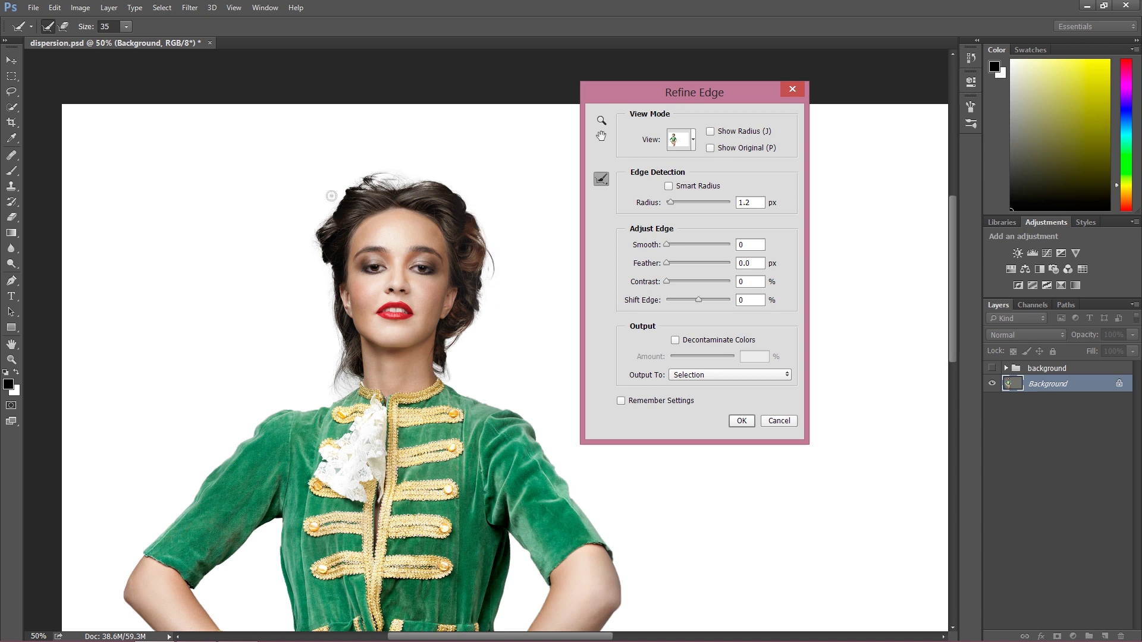
{"action": "scroll", "coordinate": [428, 244], "scroll_direction": "down", "scroll_amount": 3}
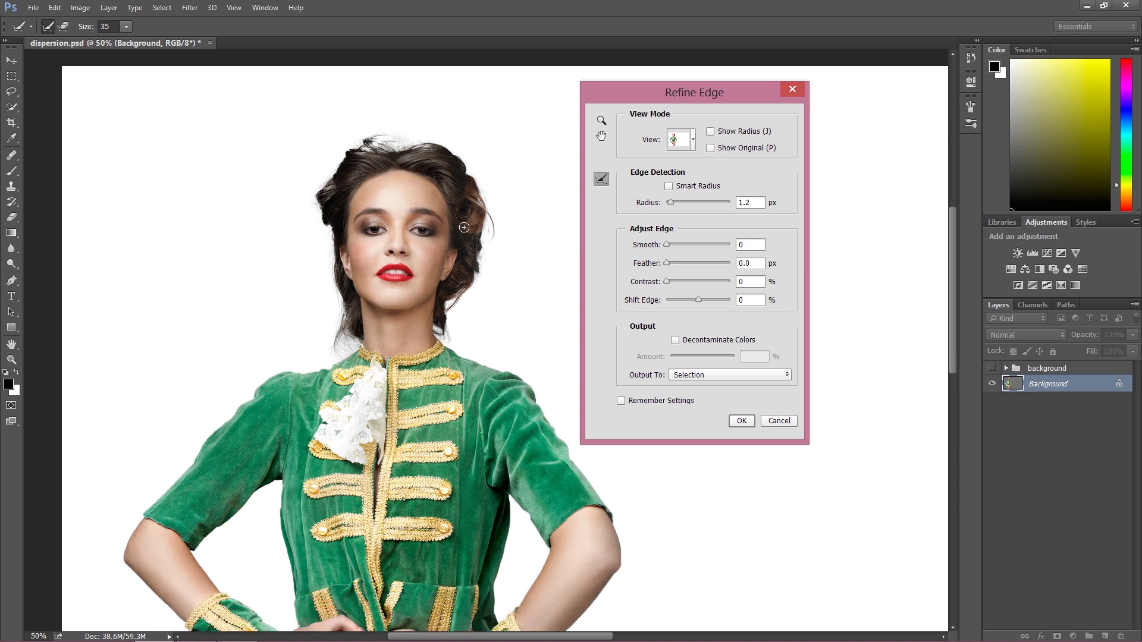
{"action": "mouse_move", "coordinate": [483, 220]}
{"action": "left_mouse_down"}
{"action": "mouse_move", "coordinate": [475, 273]}
{"action": "mouse_move", "coordinate": [458, 297]}
{"action": "left_mouse_up"}
Check the refined result across the figure and apply Refine Edge to the selection.
{"action": "scroll", "coordinate": [495, 322], "scroll_direction": "up", "scroll_amount": 5}
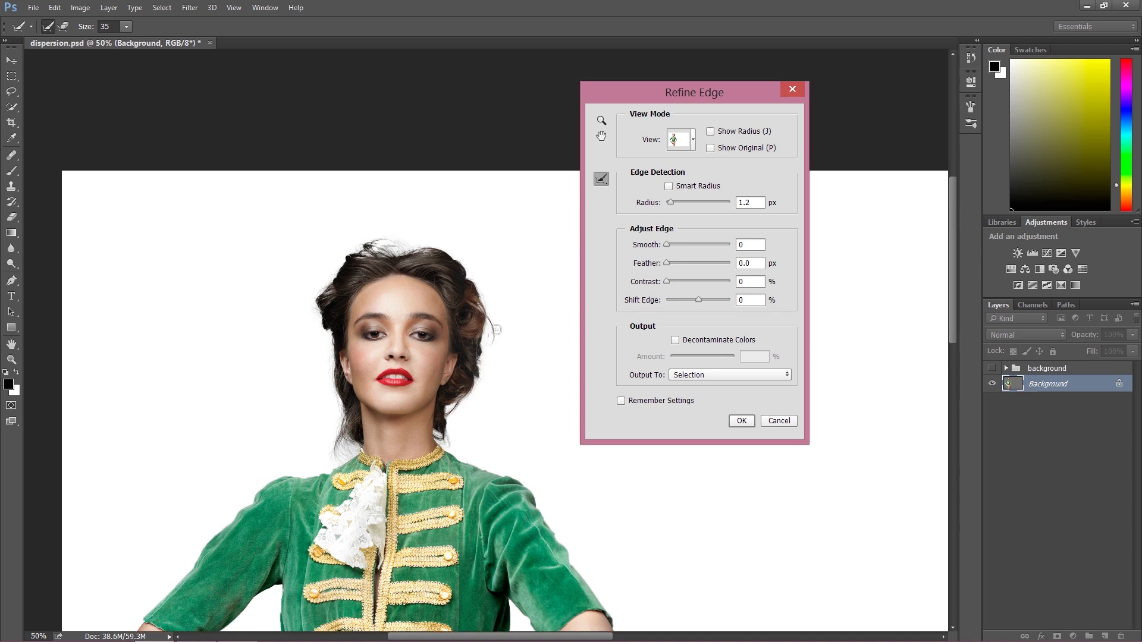
{"action": "scroll", "coordinate": [513, 345], "scroll_direction": "down", "scroll_amount": 5}
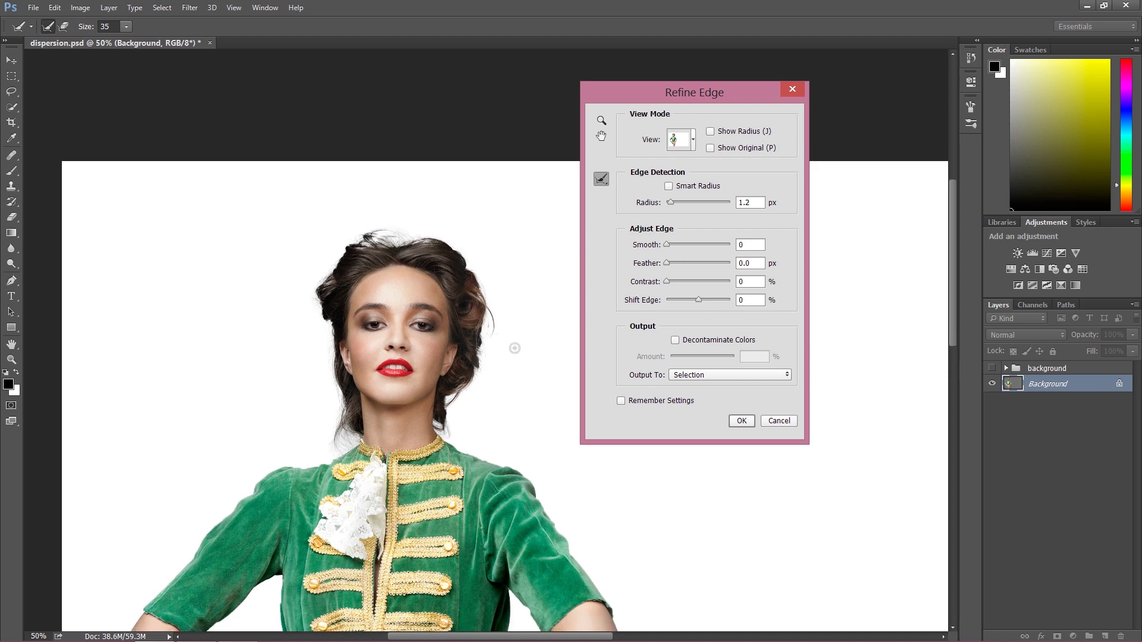
{"action": "scroll", "coordinate": [510, 349], "scroll_direction": "down", "scroll_amount": 1}
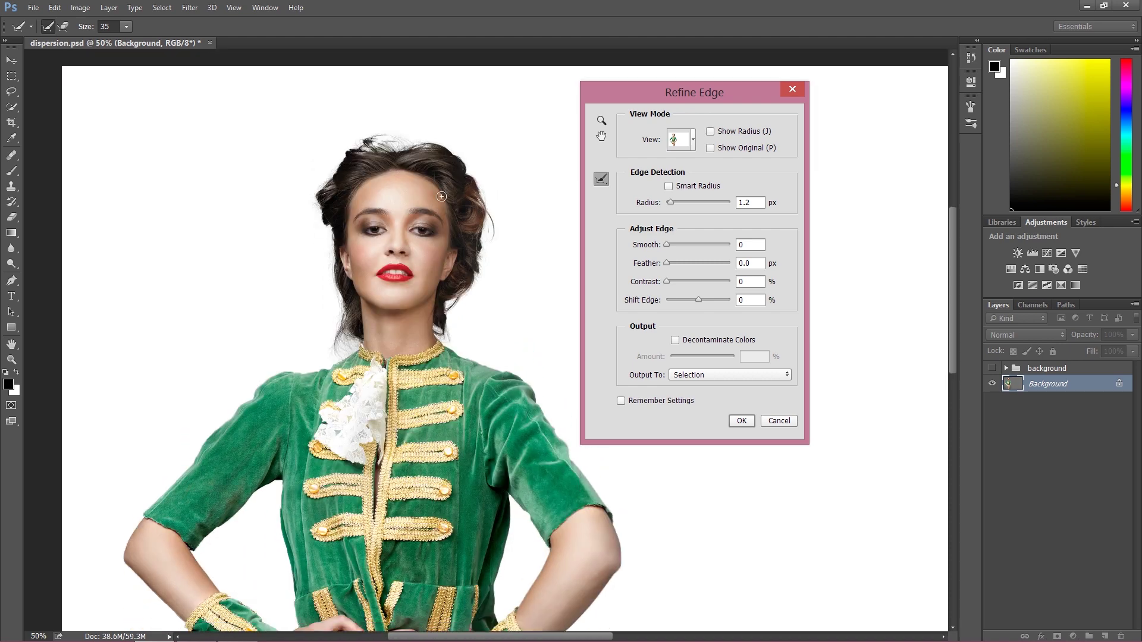
{"action": "scroll", "coordinate": [456, 219], "scroll_direction": "down", "scroll_amount": 8}
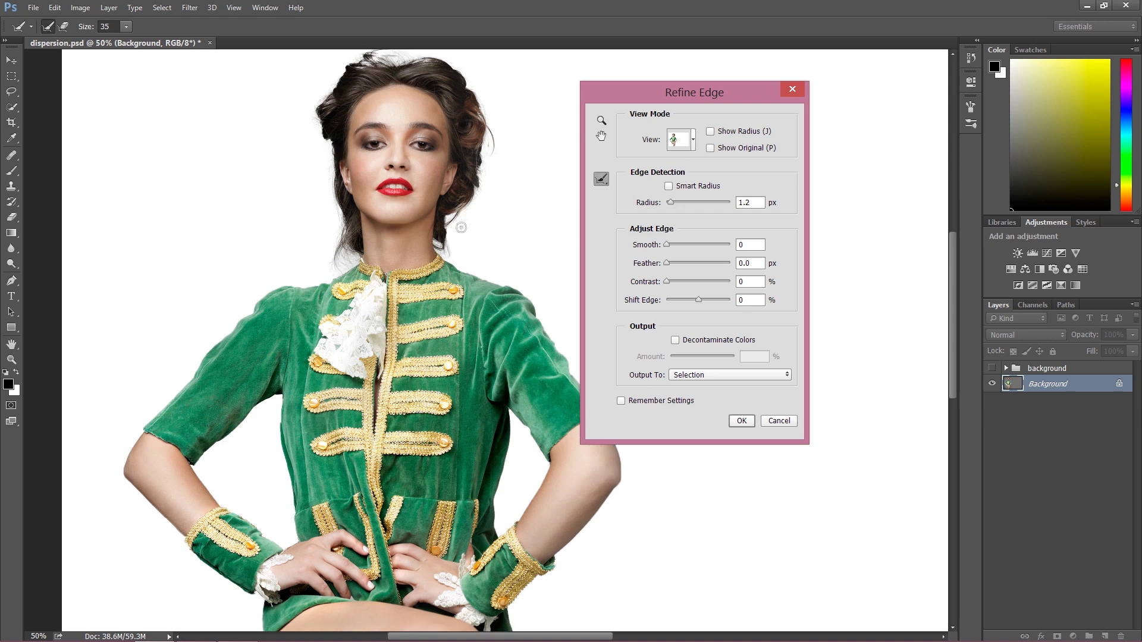
{"action": "scroll", "coordinate": [453, 241], "scroll_direction": "down", "scroll_amount": 10}
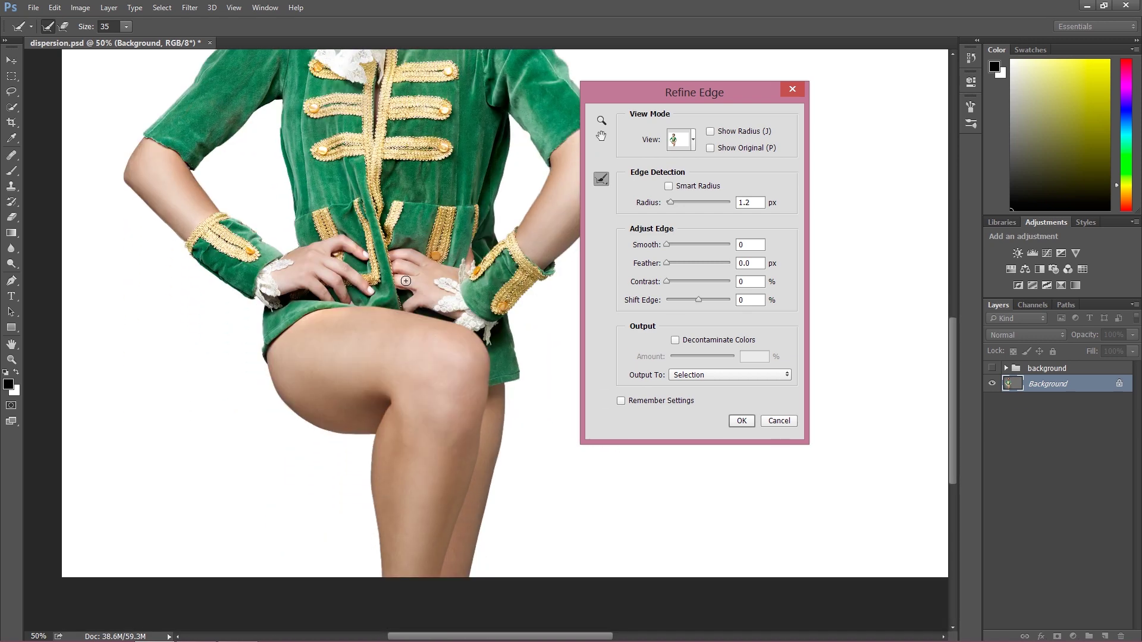
{"action": "scroll", "coordinate": [407, 287], "scroll_direction": "up", "scroll_amount": 13}
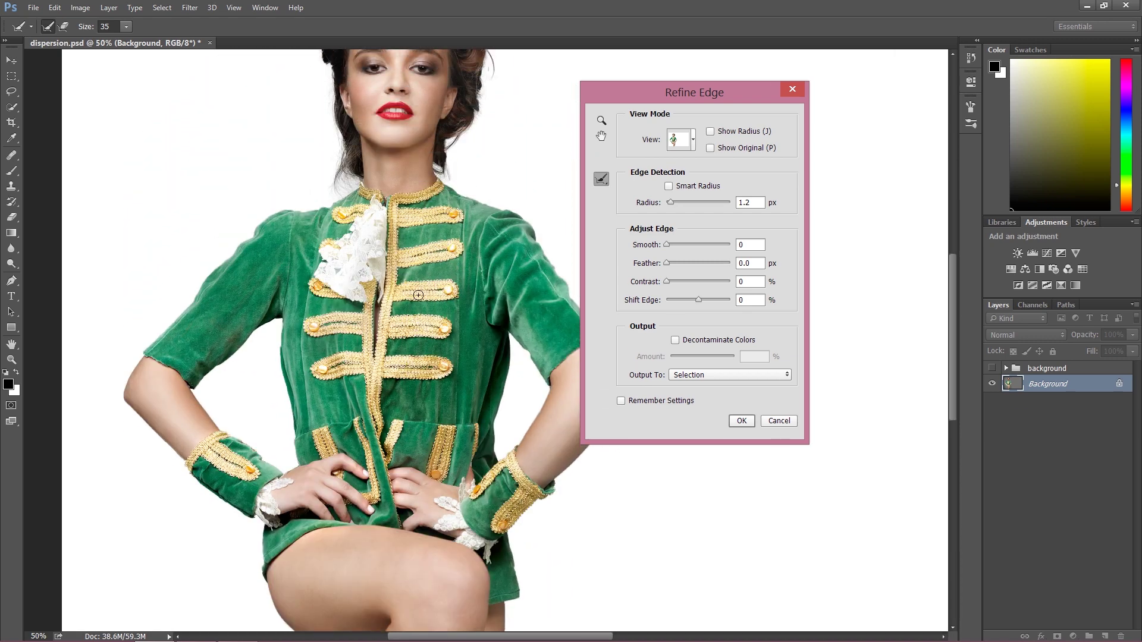
{"action": "scroll", "coordinate": [419, 285], "scroll_direction": "up", "scroll_amount": 5}
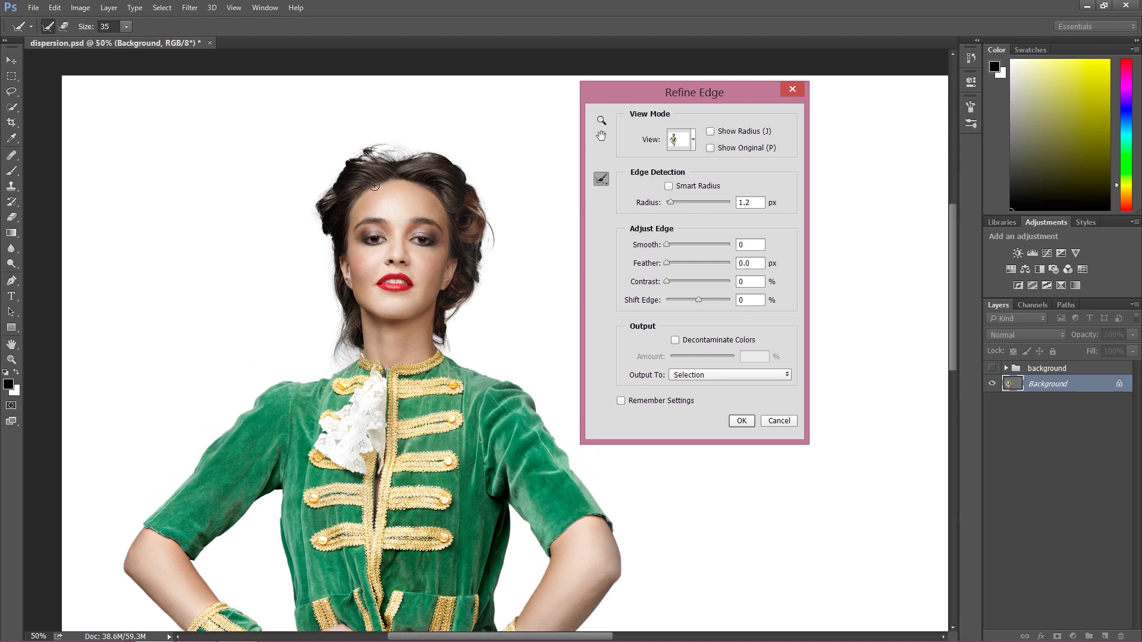
{"action": "scroll", "coordinate": [506, 220], "scroll_direction": "up", "scroll_amount": 2}
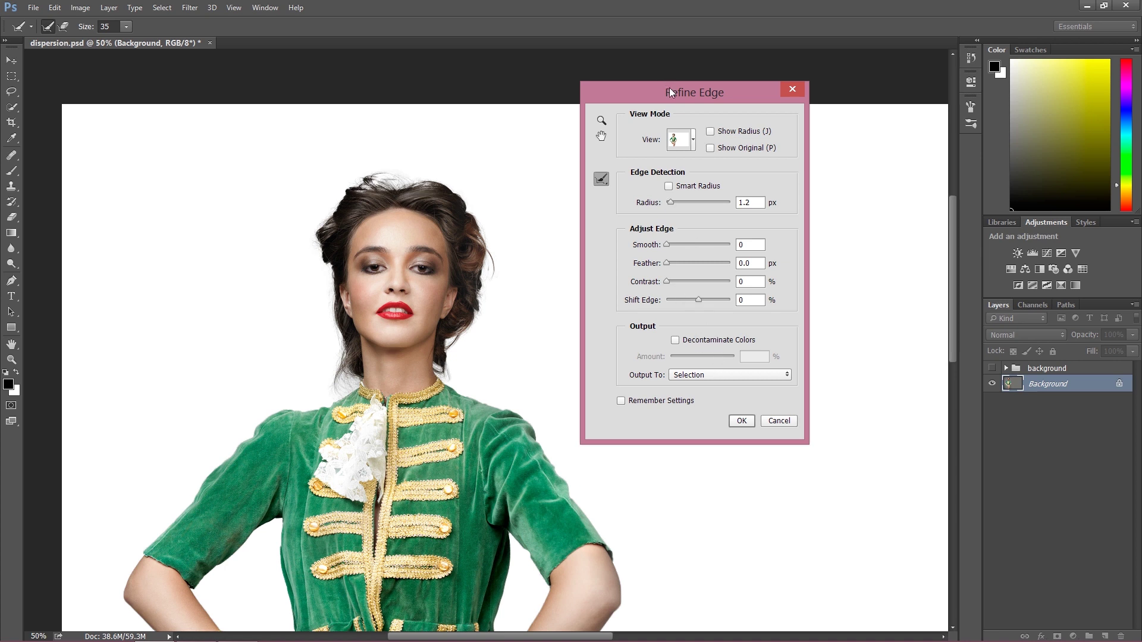
{"action": "left_click_drag", "start_coordinate": [670, 92], "coordinate": [595, 84]}
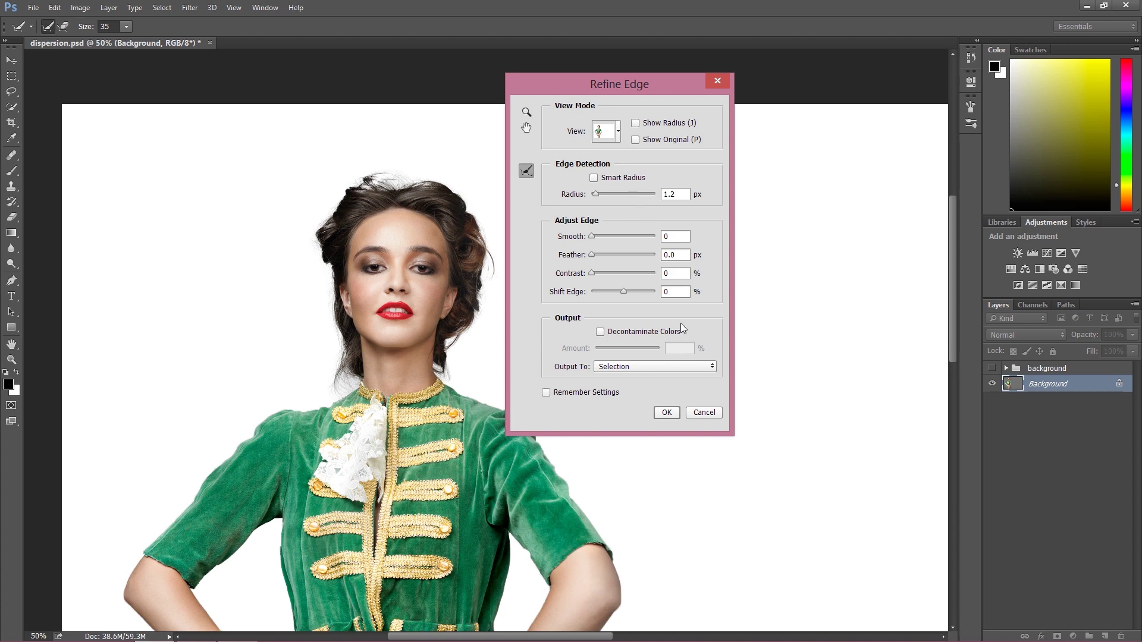
{"action": "left_click", "coordinate": [666, 413]}
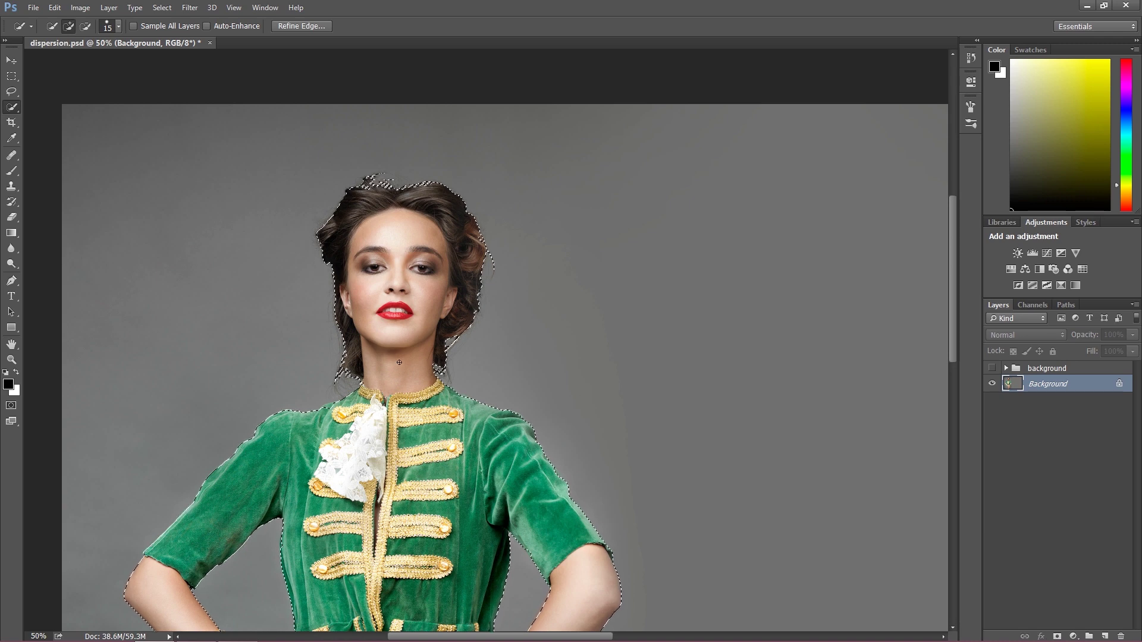
Copy the selected model to a new layer above the group, named 'model 1'.
{"action": "right_click", "coordinate": [400, 364]}
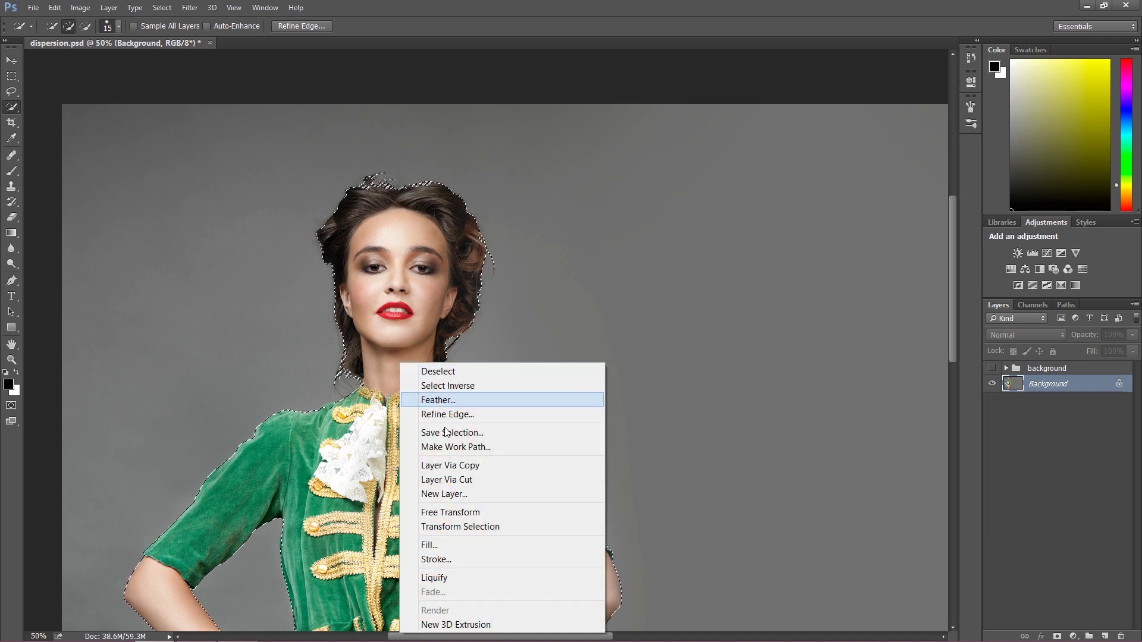
{"action": "left_click", "coordinate": [452, 465]}
{"action": "left_click_drag", "start_coordinate": [1023, 386], "coordinate": [1036, 365]}
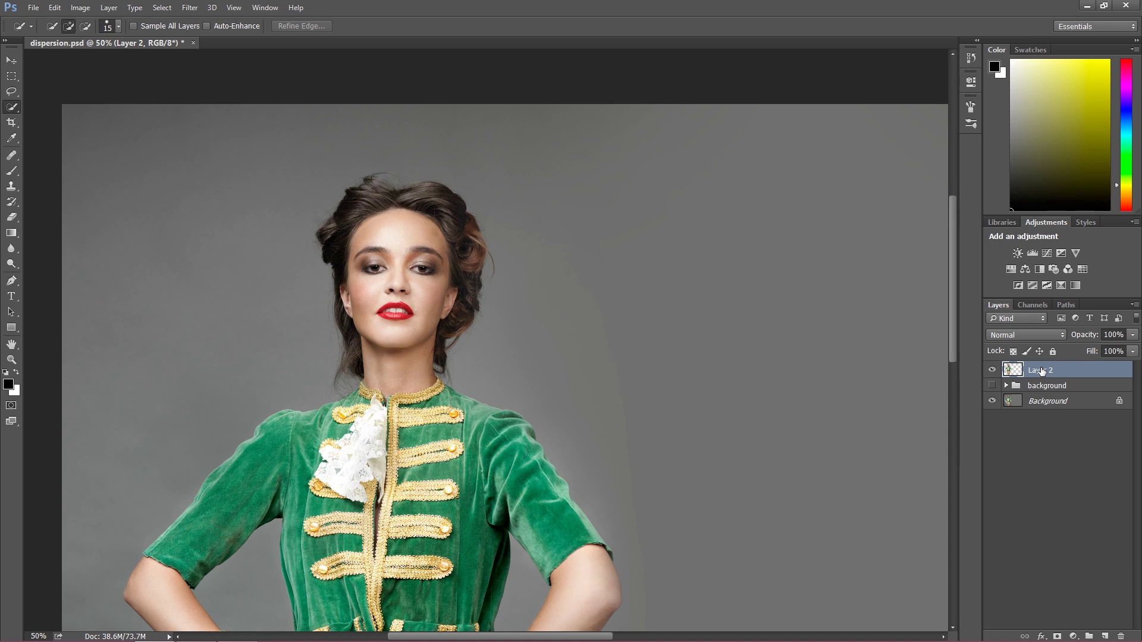
{"action": "double_click", "coordinate": [1041, 370]}
{"action": "type", "text": "model 1"}
{"action": "key", "text": "Return"}
Duplicate model 1 and name the copy 'model 2'.
{"action": "right_click", "coordinate": [1042, 371]}
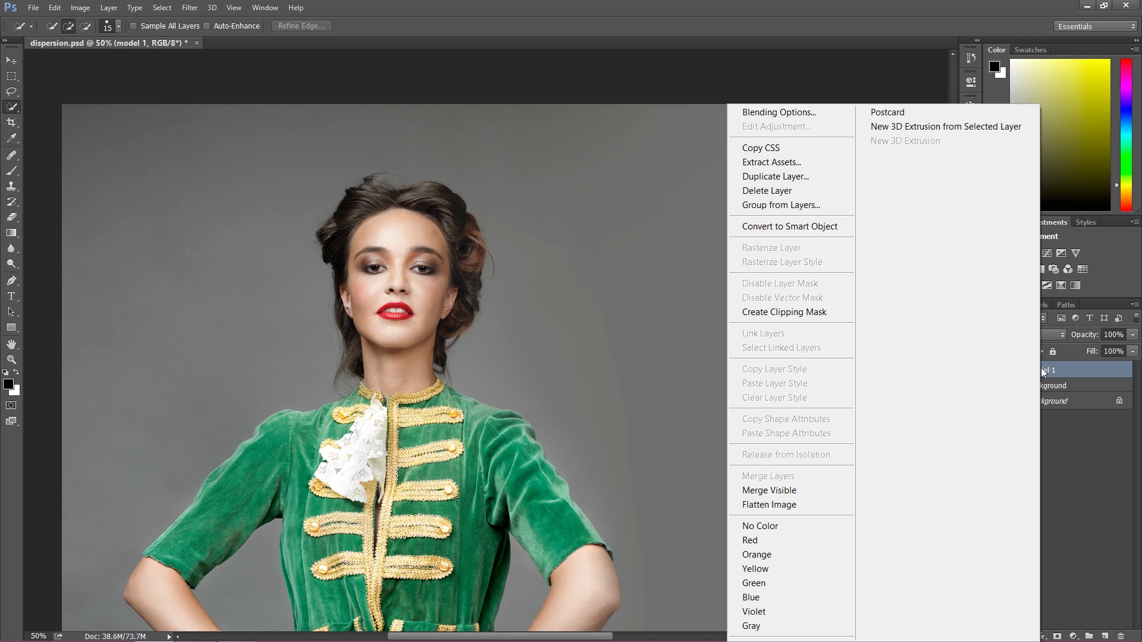
{"action": "left_click", "coordinate": [775, 177]}
{"action": "left_click", "coordinate": [666, 198]}
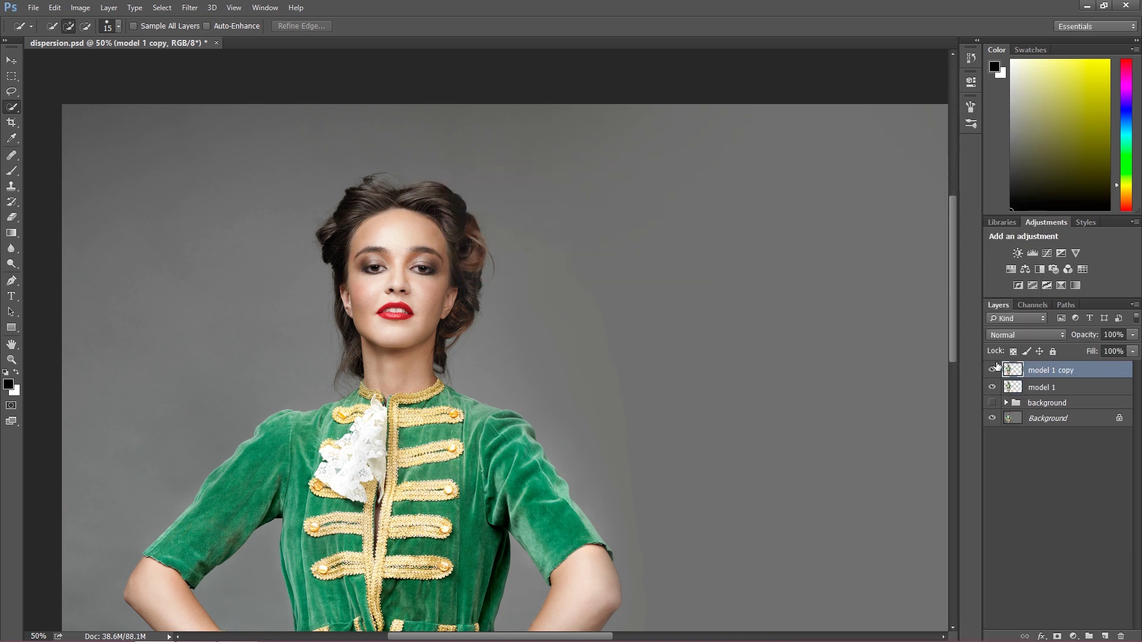
{"action": "double_click", "coordinate": [1034, 371]}
{"action": "type", "text": "m"}
{"action": "key", "text": "Return"}
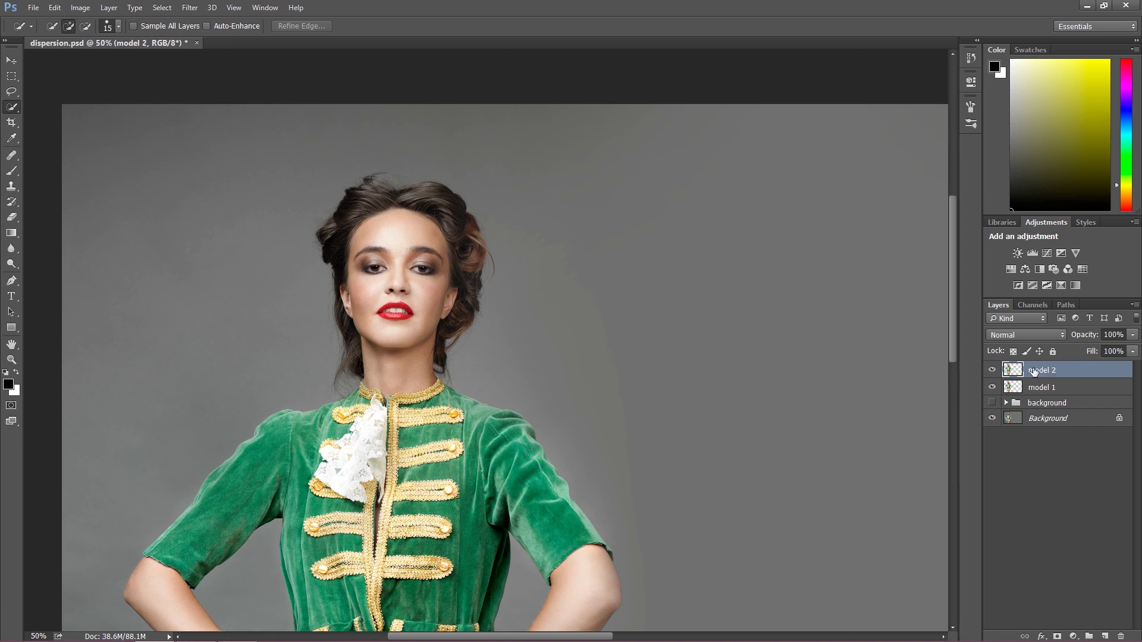
Show and expand the background group, select Layer 1, and zoom out to the full image.
{"action": "left_click", "coordinate": [993, 403]}
{"action": "left_click", "coordinate": [1005, 404]}
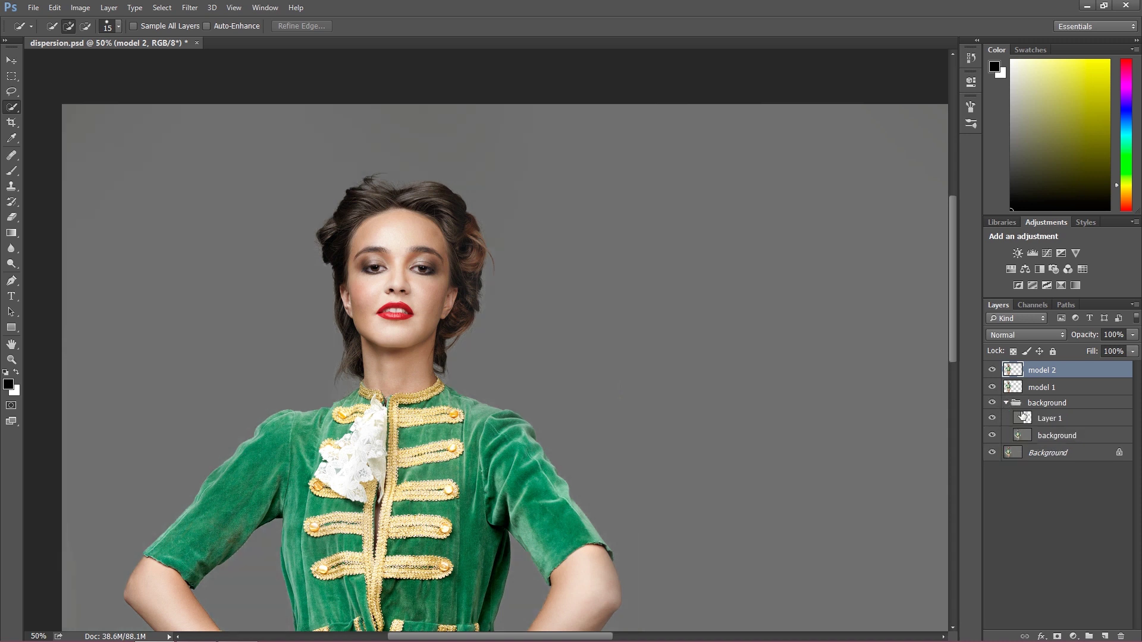
{"action": "left_click", "coordinate": [1062, 419]}
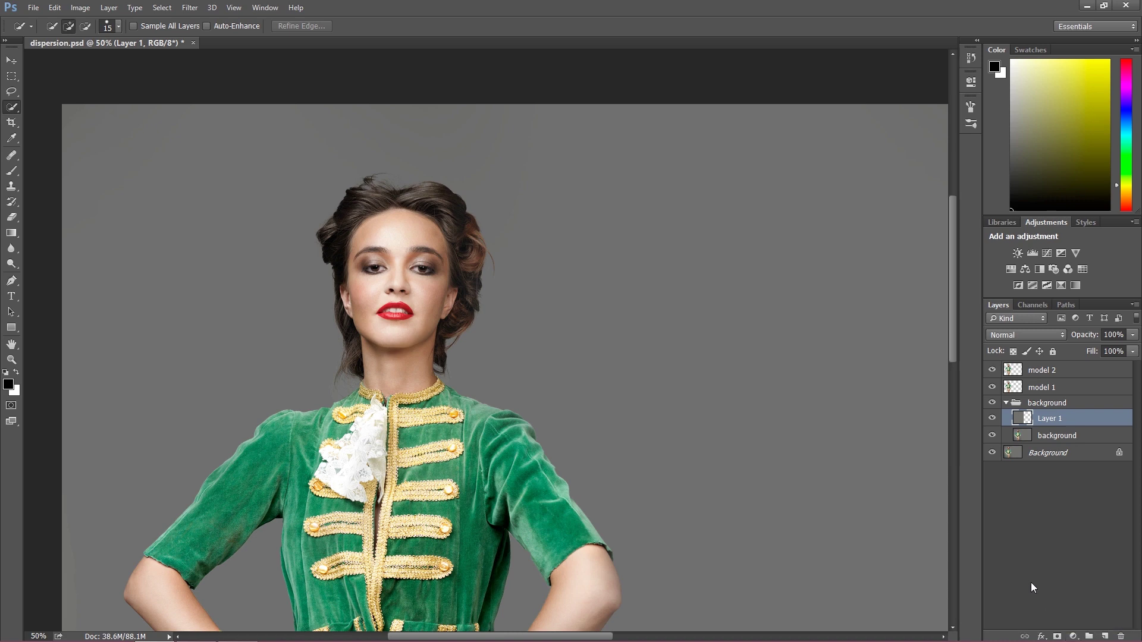
{"action": "key", "text": "ctrl+minus"}
{"action": "key", "text": "ctrl+minus"}
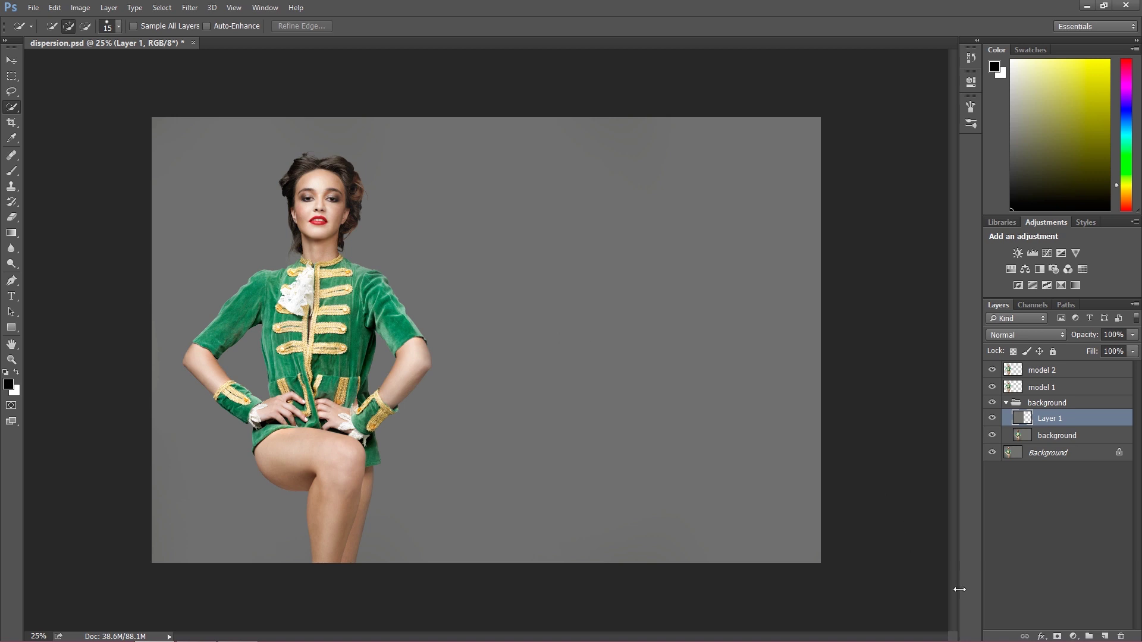
Add a Curves layer that lifts the RGB curve and raises Red to turn the backdrop pink.
{"action": "left_click", "coordinate": [1073, 637]}
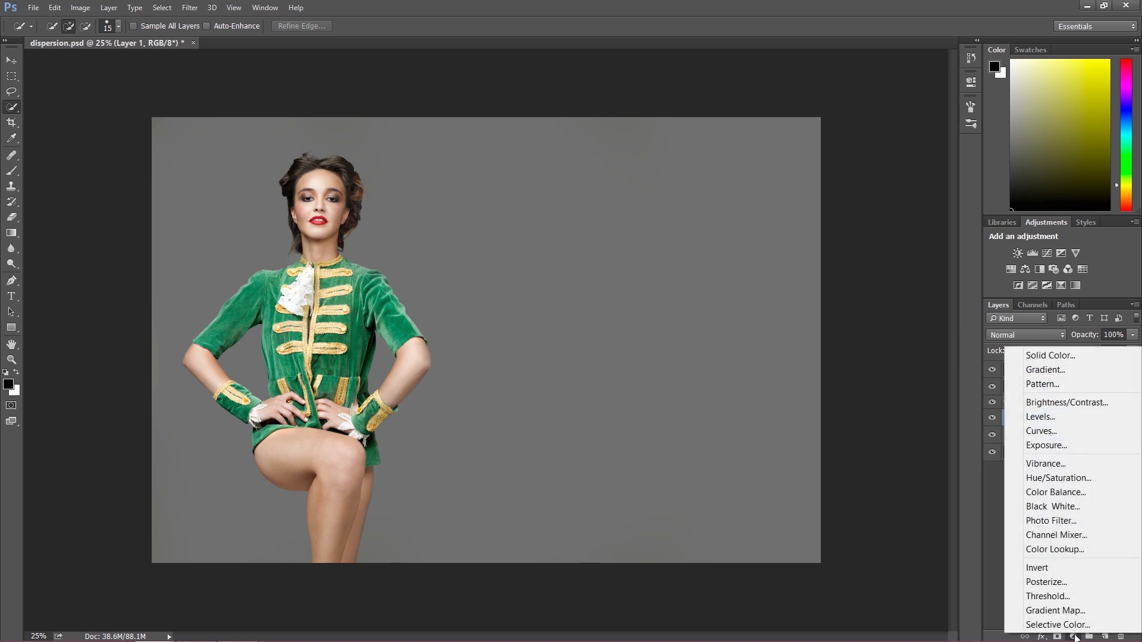
{"action": "left_click", "coordinate": [1045, 431]}
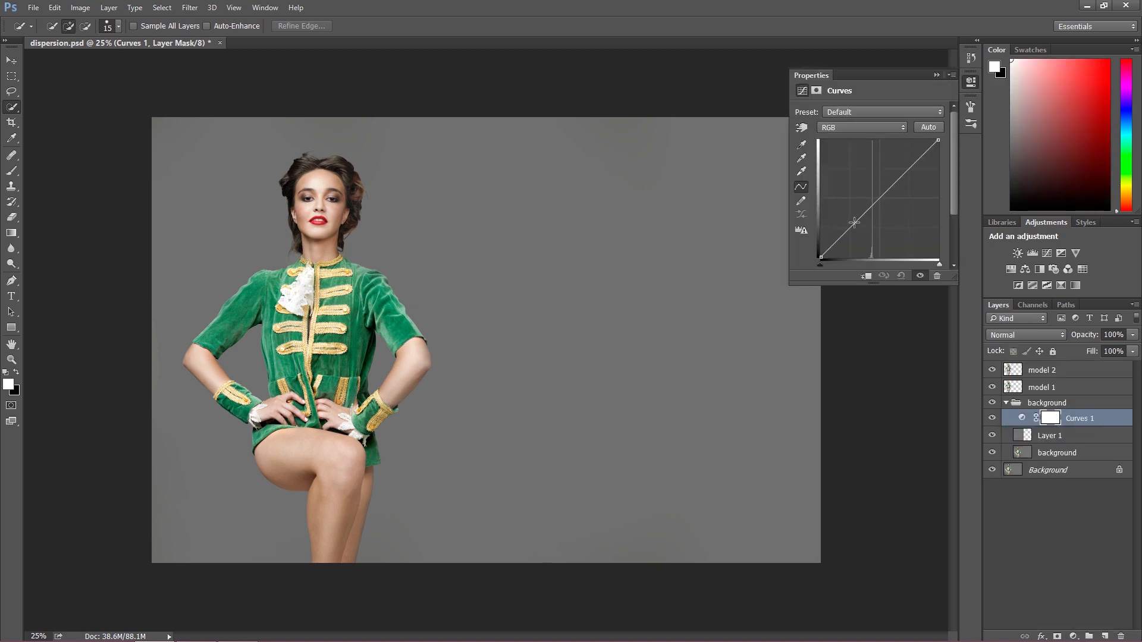
{"action": "left_click_drag", "start_coordinate": [854, 223], "coordinate": [853, 213]}
{"action": "left_click", "coordinate": [830, 130]}
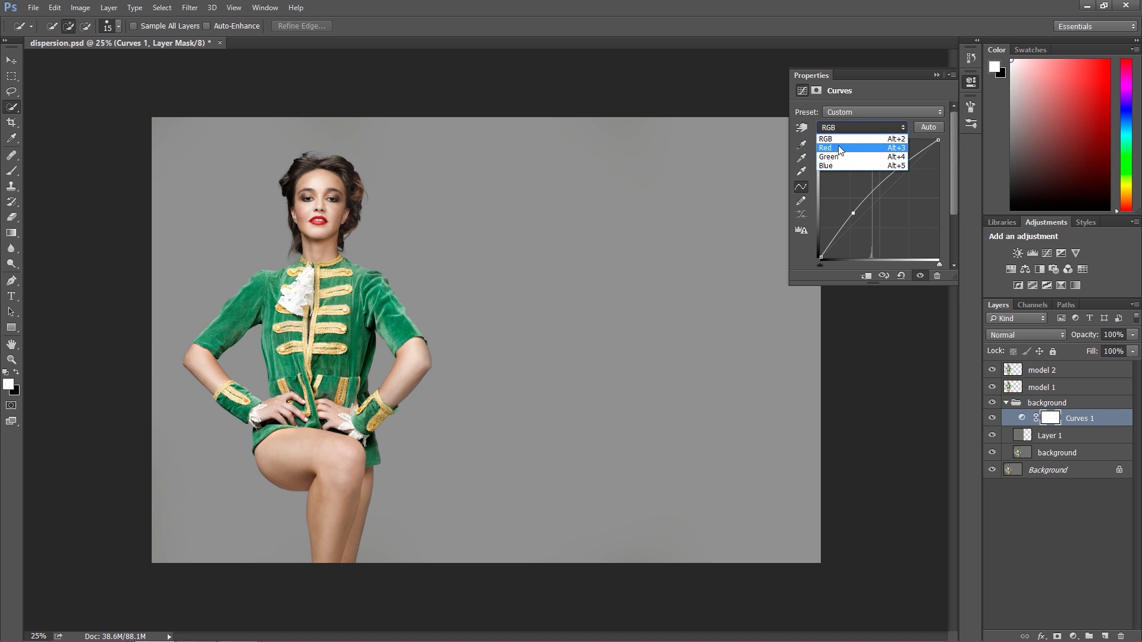
{"action": "left_click", "coordinate": [839, 148]}
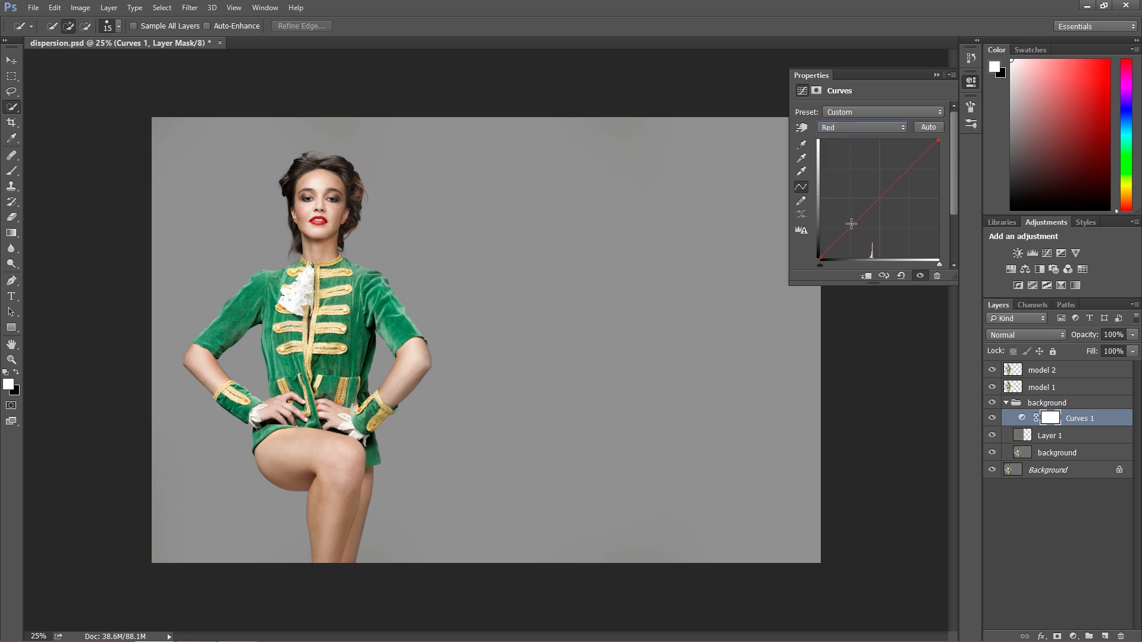
{"action": "left_click_drag", "start_coordinate": [851, 223], "coordinate": [853, 208]}
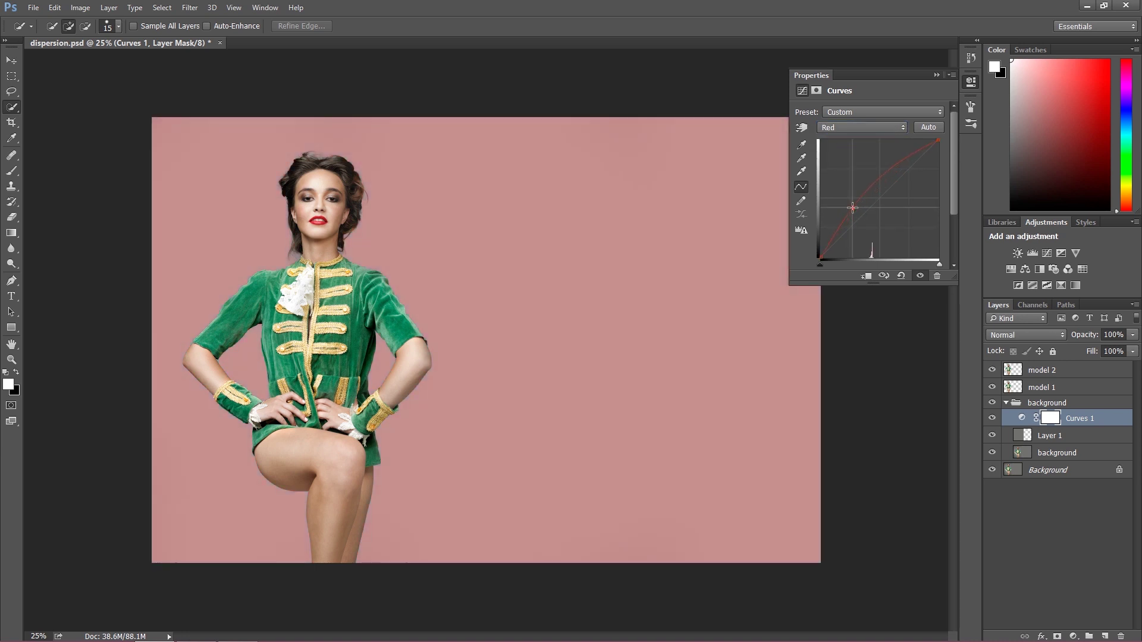
{"action": "left_click_drag", "start_coordinate": [853, 208], "coordinate": [854, 204]}
{"action": "left_click", "coordinate": [936, 75]}
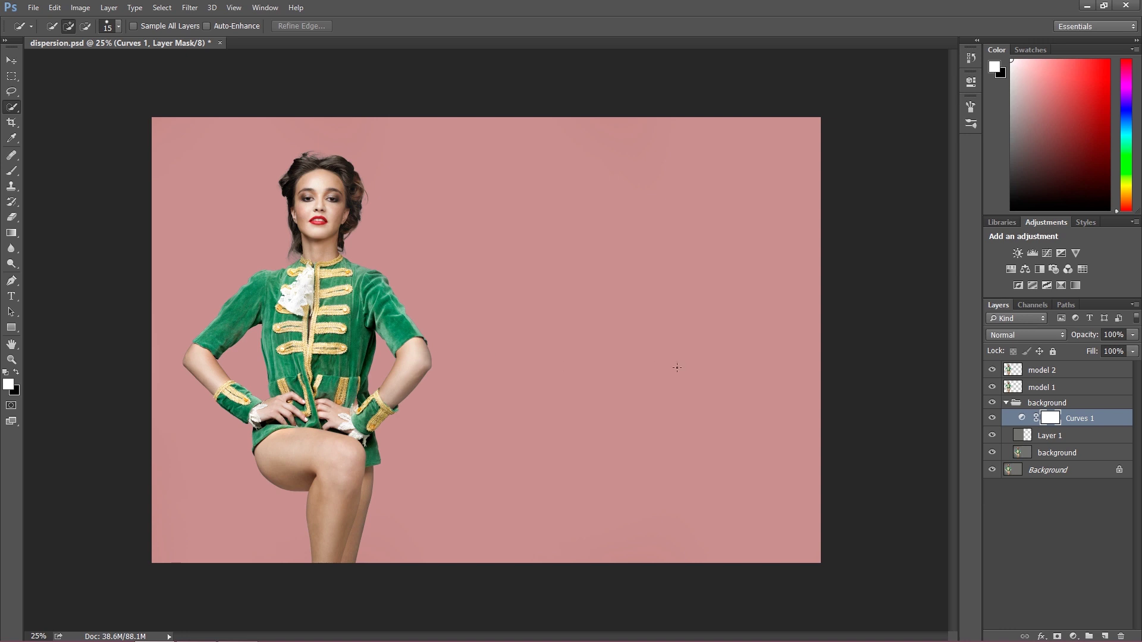
Collapse the background group and give model 1 and model 2 each a white layer mask.
{"action": "left_click", "coordinate": [1007, 404]}
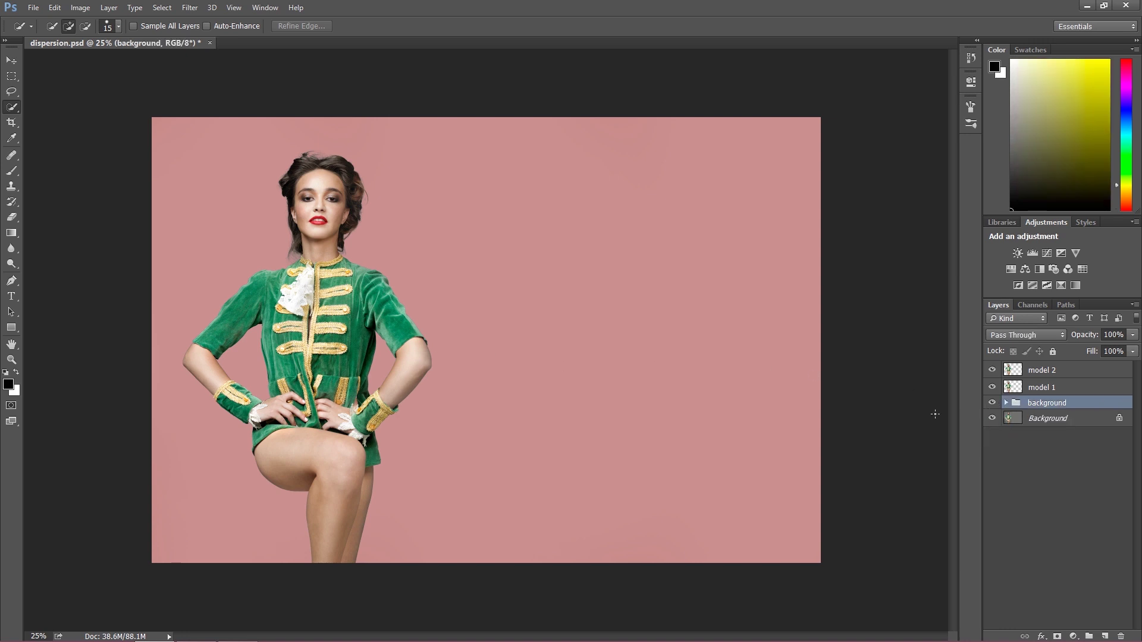
{"action": "left_click", "coordinate": [1024, 394]}
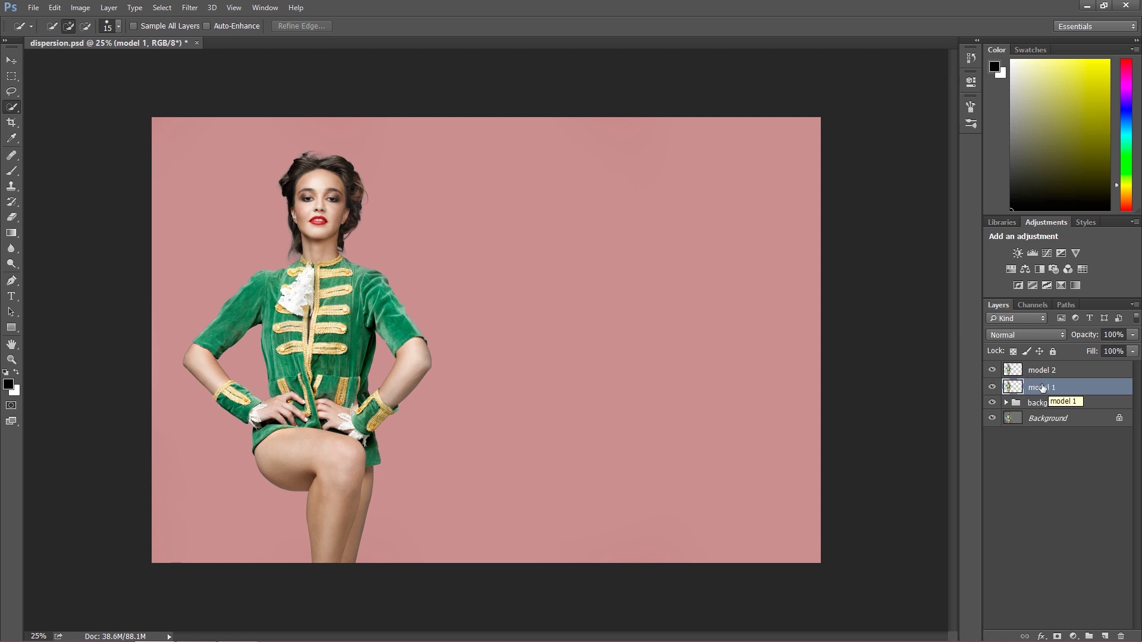
{"action": "left_click", "coordinate": [1057, 637]}
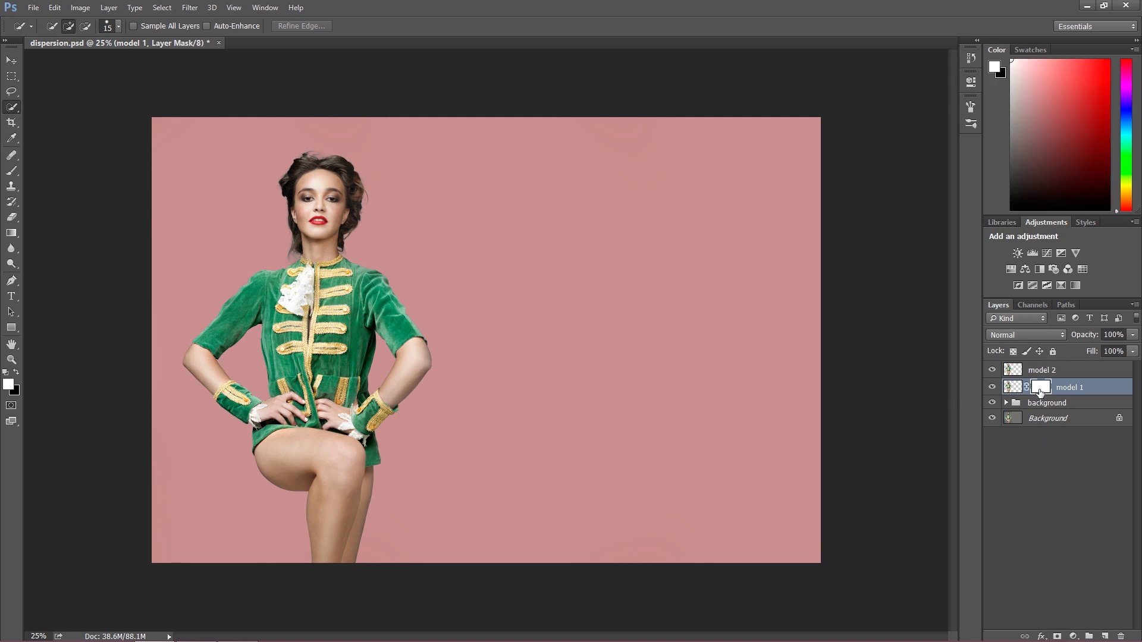
{"action": "left_click", "coordinate": [1039, 367]}
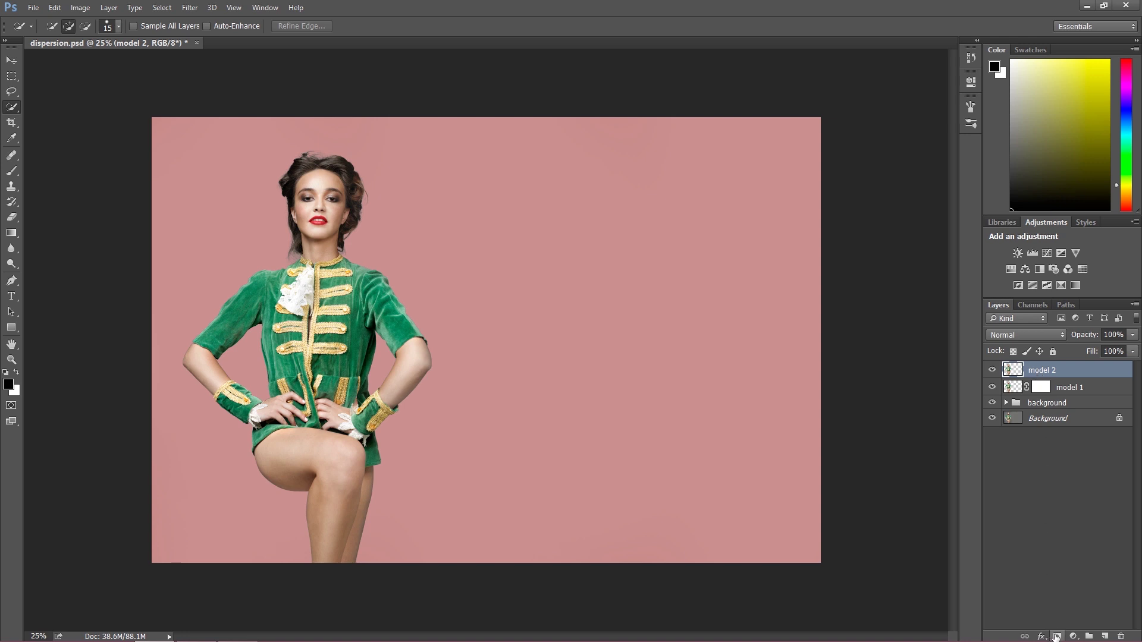
{"action": "left_click", "coordinate": [1057, 636]}
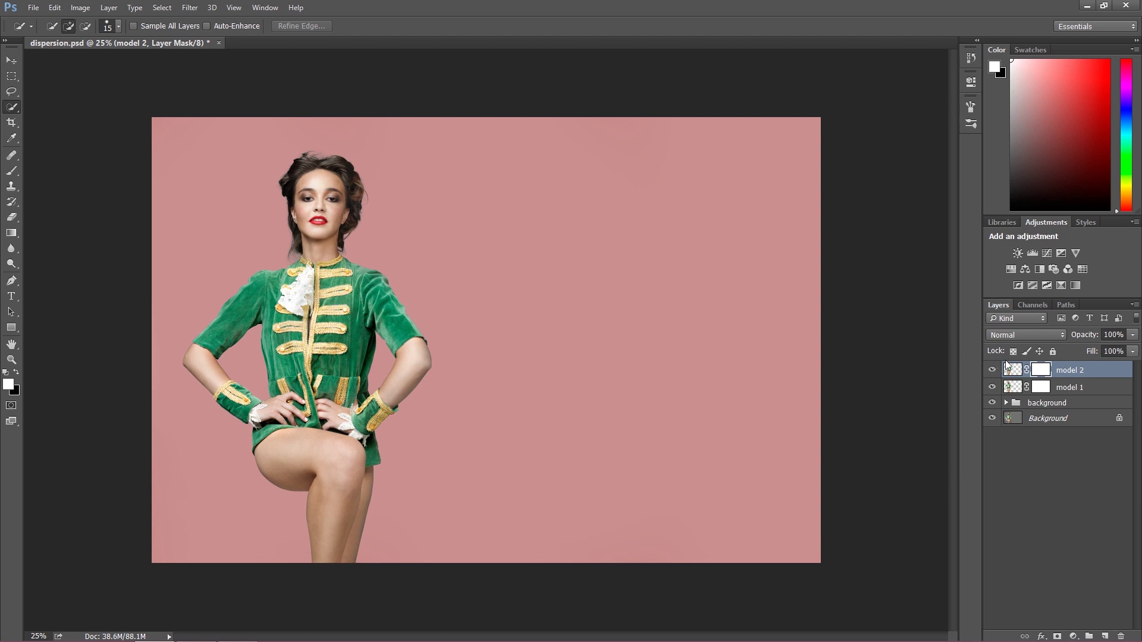
{"action": "left_click", "coordinate": [1007, 389]}
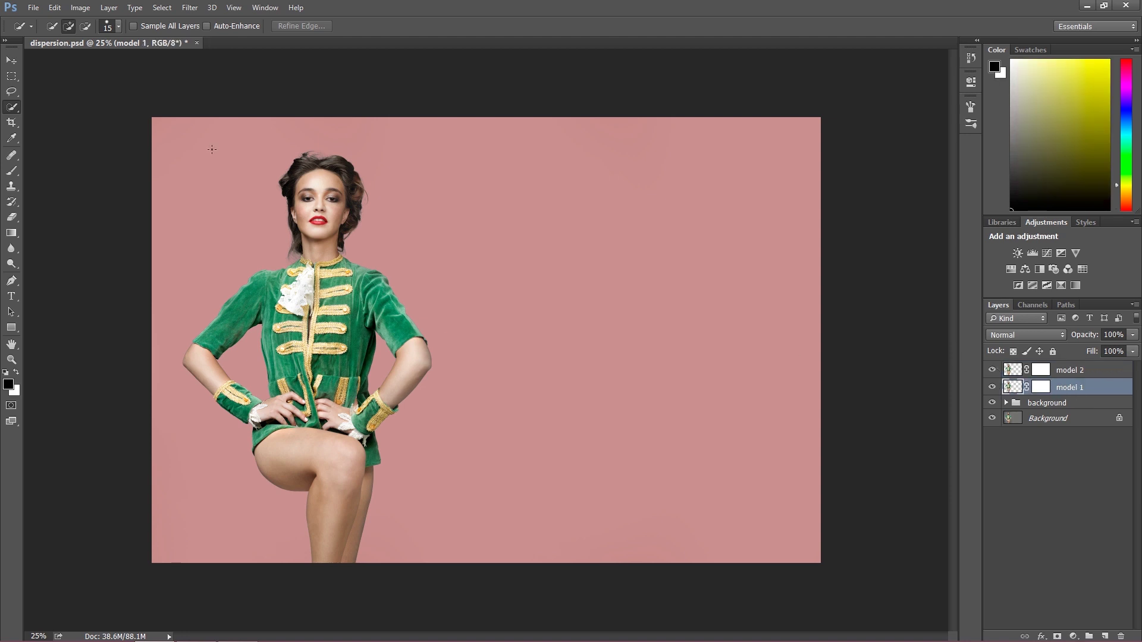
{"action": "left_click", "coordinate": [11, 76]}
Free-transform model 1 to about 143% width, shift it right behind the original, and apply.
{"action": "right_click", "coordinate": [320, 250]}
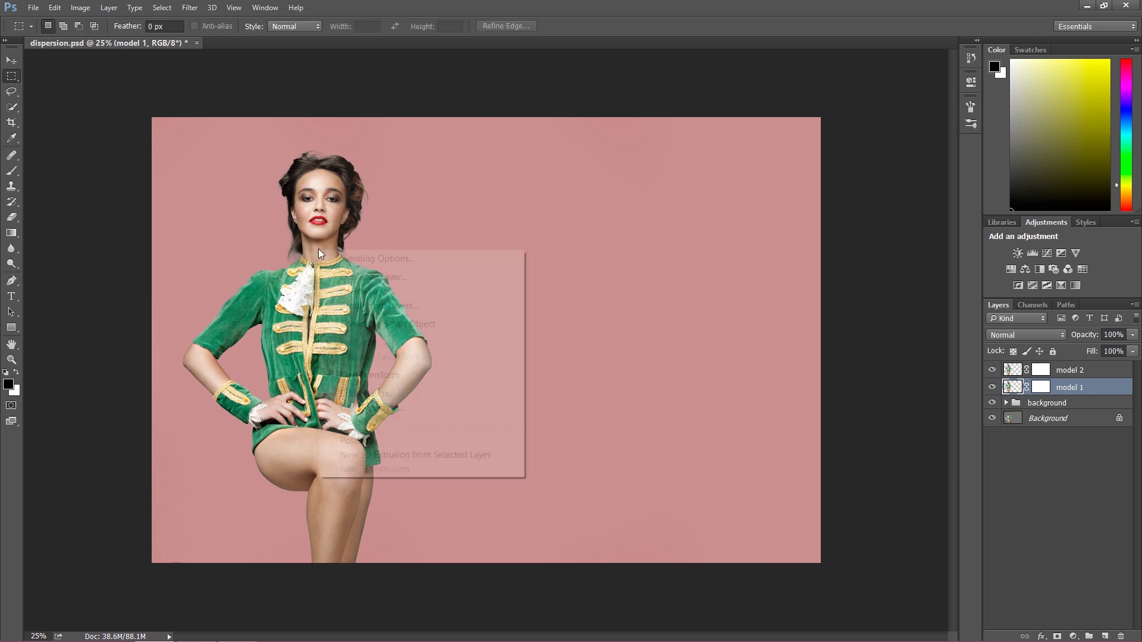
{"action": "left_click", "coordinate": [385, 376]}
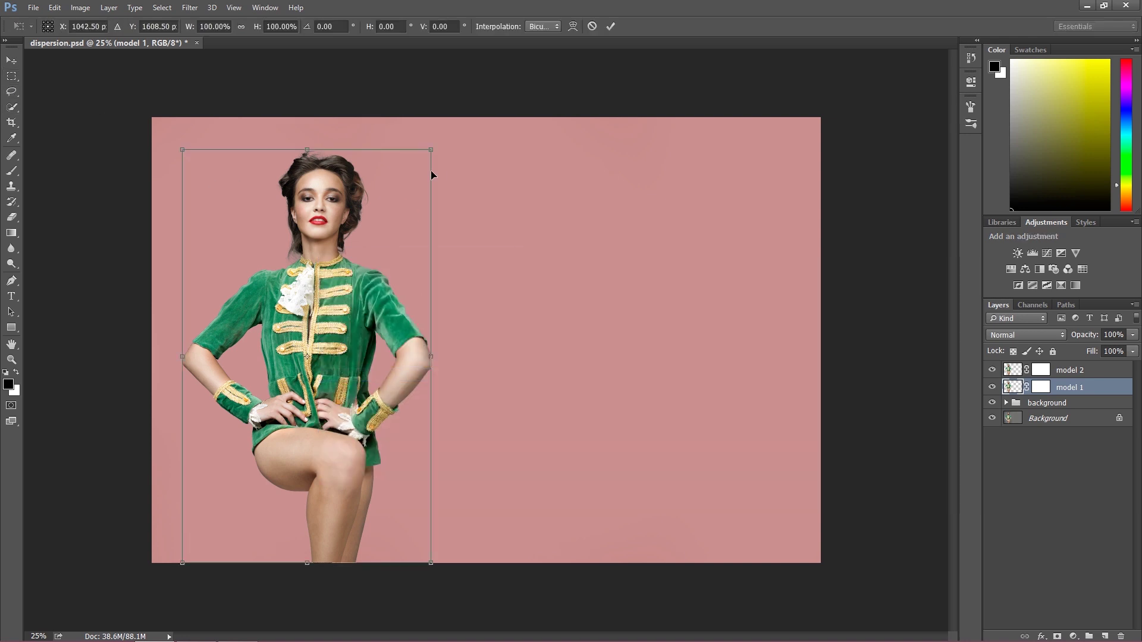
{"action": "left_click_drag", "start_coordinate": [432, 148], "coordinate": [519, 142]}
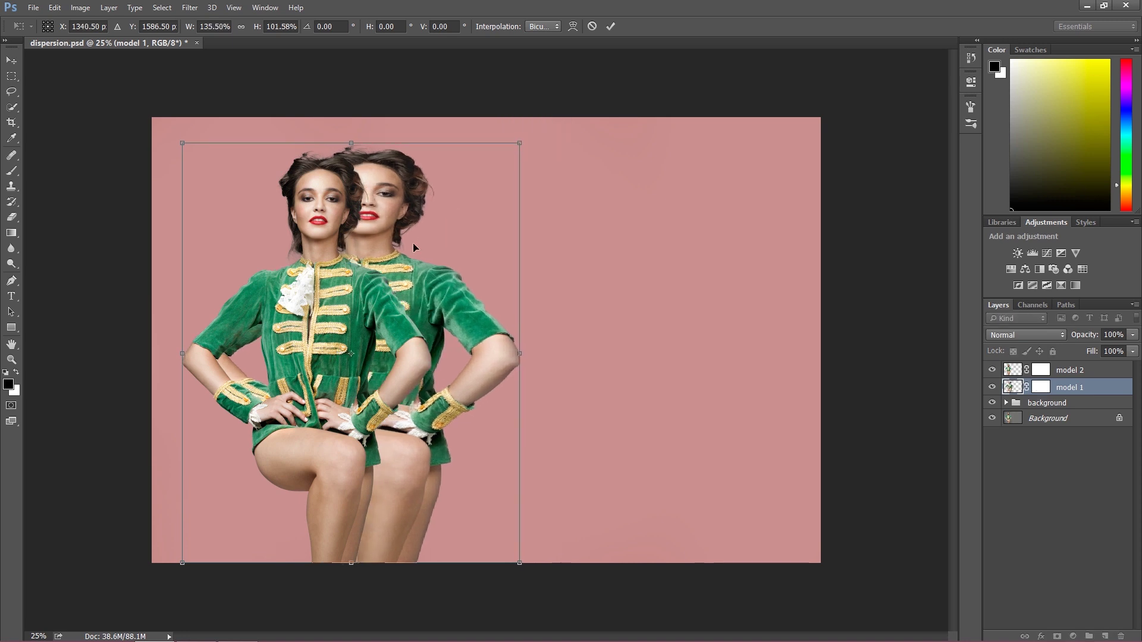
{"action": "left_click_drag", "start_coordinate": [351, 278], "coordinate": [387, 275]}
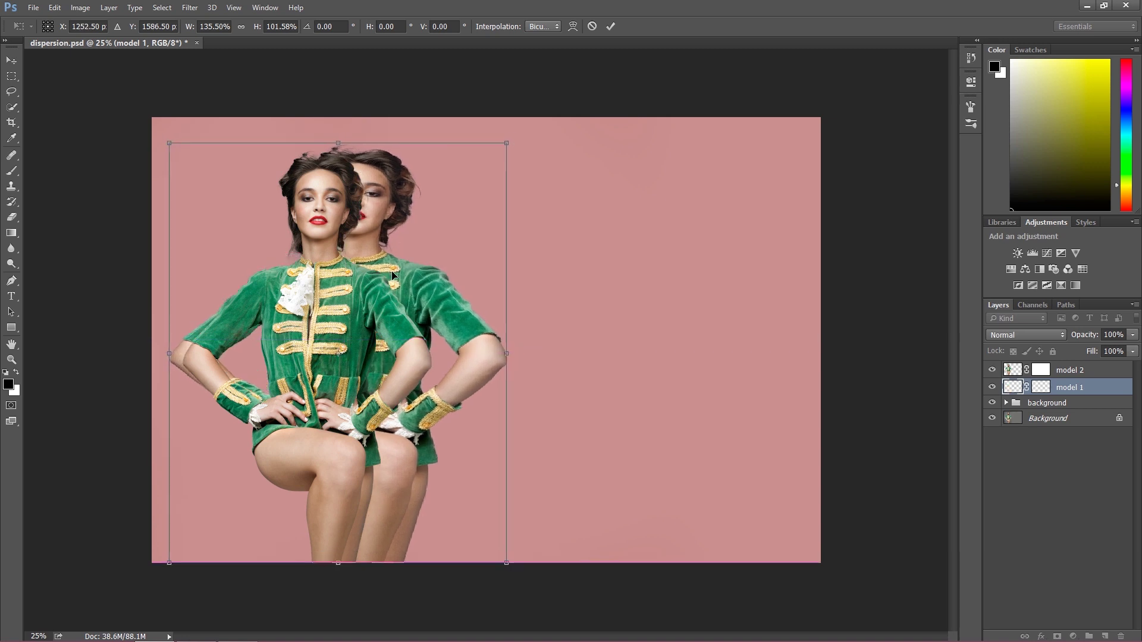
{"action": "left_click_drag", "start_coordinate": [508, 139], "coordinate": [515, 145]}
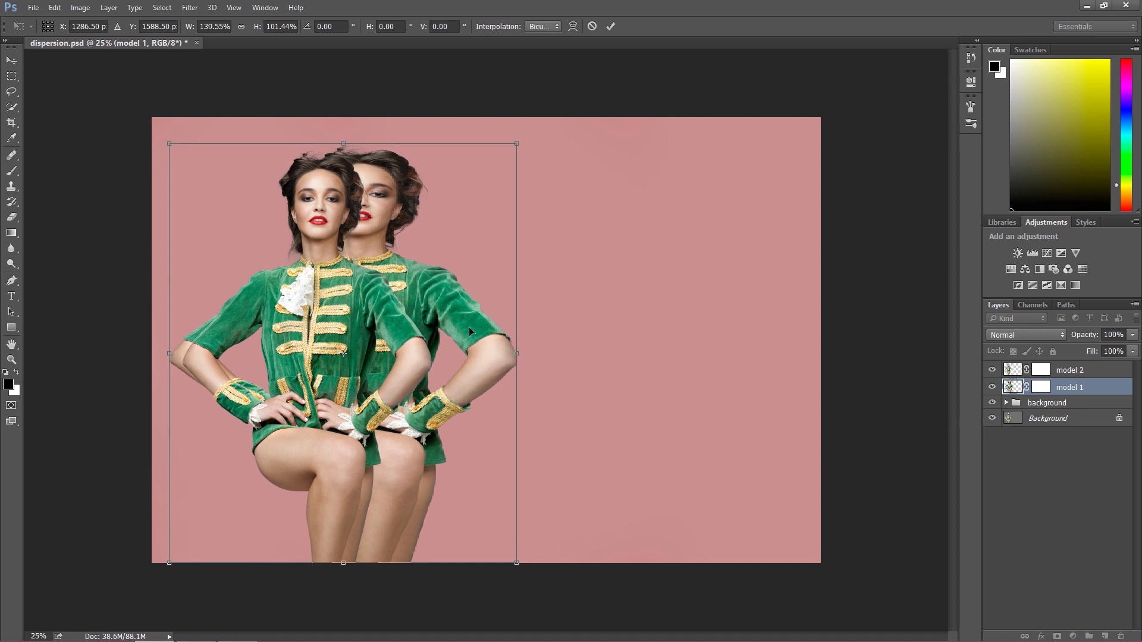
{"action": "mouse_move", "coordinate": [469, 326]}
{"action": "left_mouse_down"}
{"action": "mouse_move", "coordinate": [458, 330]}
{"action": "mouse_move", "coordinate": [460, 302]}
{"action": "mouse_move", "coordinate": [476, 303]}
{"action": "mouse_move", "coordinate": [474, 331]}
{"action": "mouse_move", "coordinate": [465, 324]}
{"action": "left_mouse_up"}
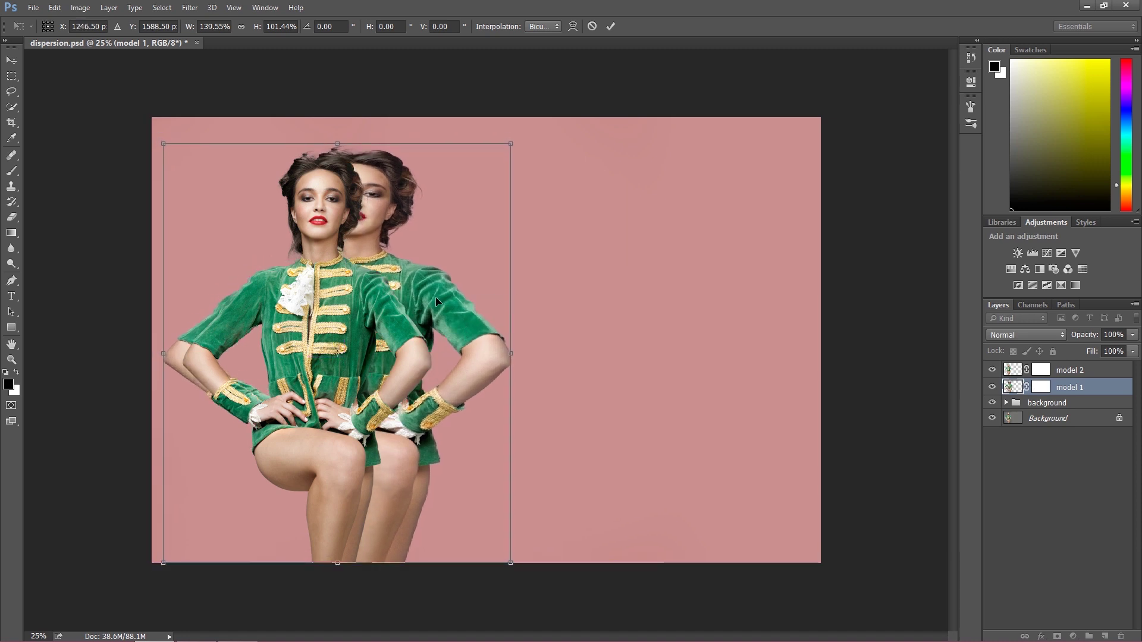
{"action": "left_click_drag", "start_coordinate": [514, 170], "coordinate": [522, 171]}
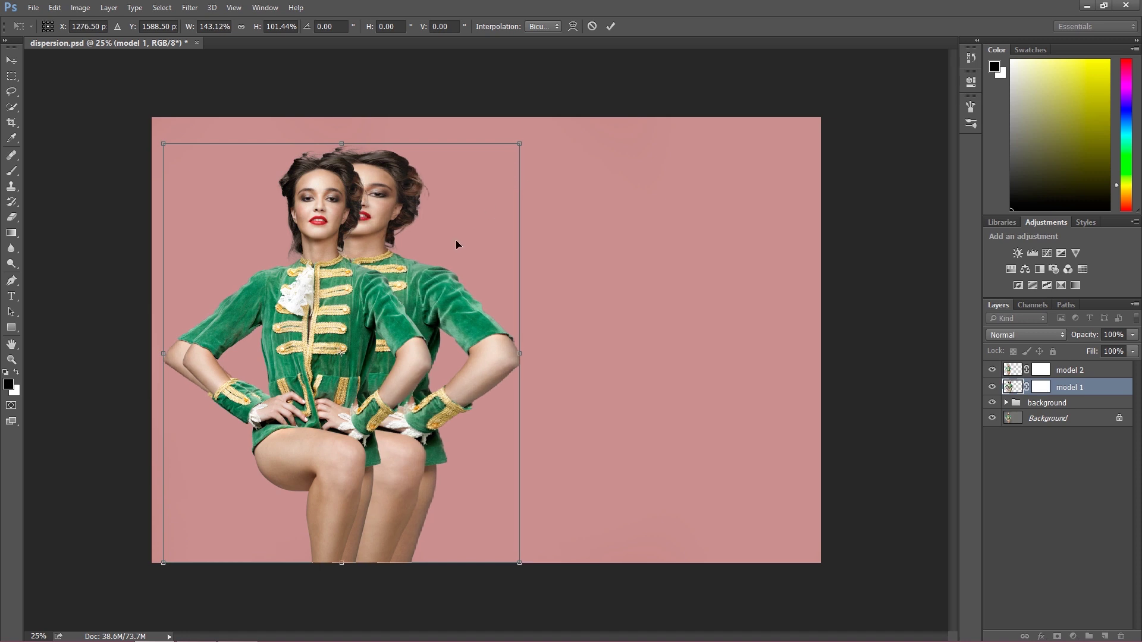
{"action": "left_click_drag", "start_coordinate": [455, 245], "coordinate": [461, 243]}
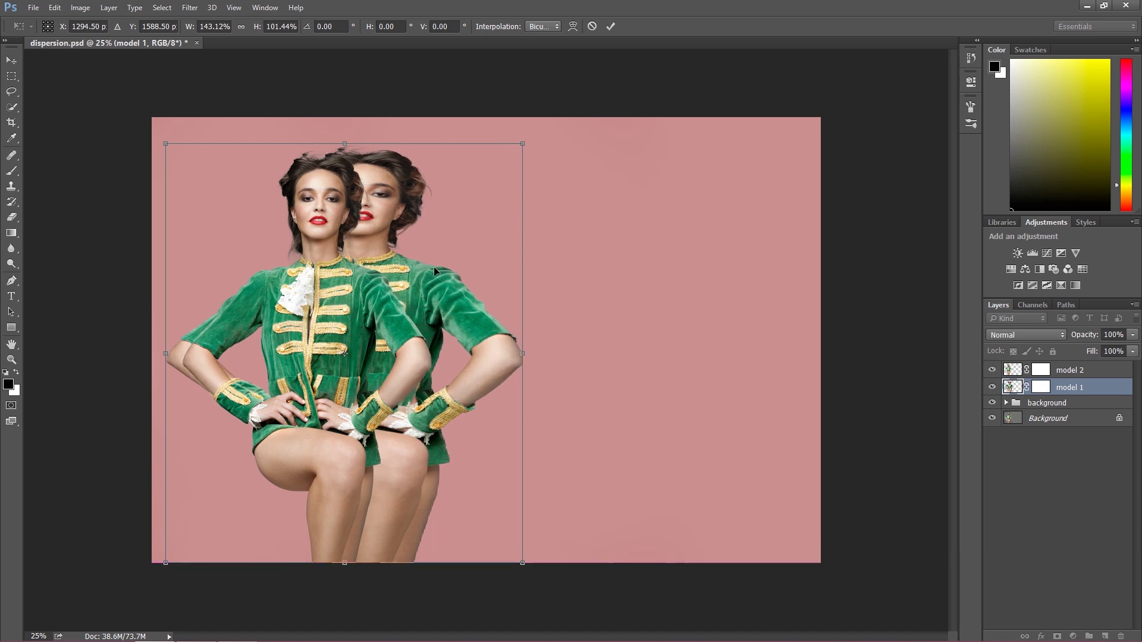
{"action": "left_click", "coordinate": [11, 76]}
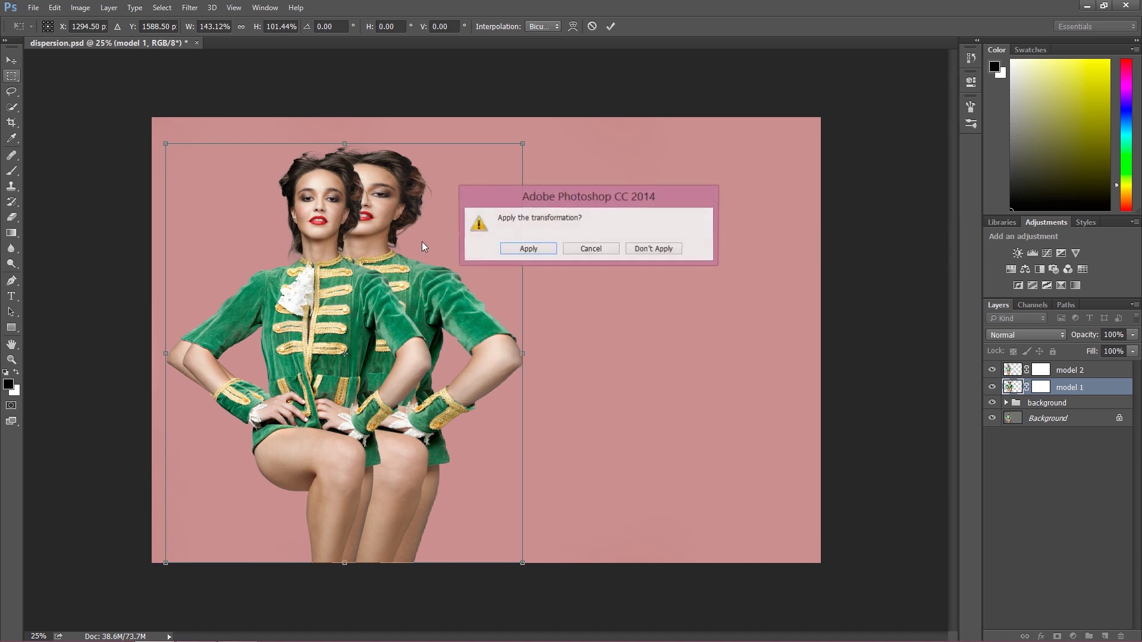
{"action": "left_click", "coordinate": [523, 249]}
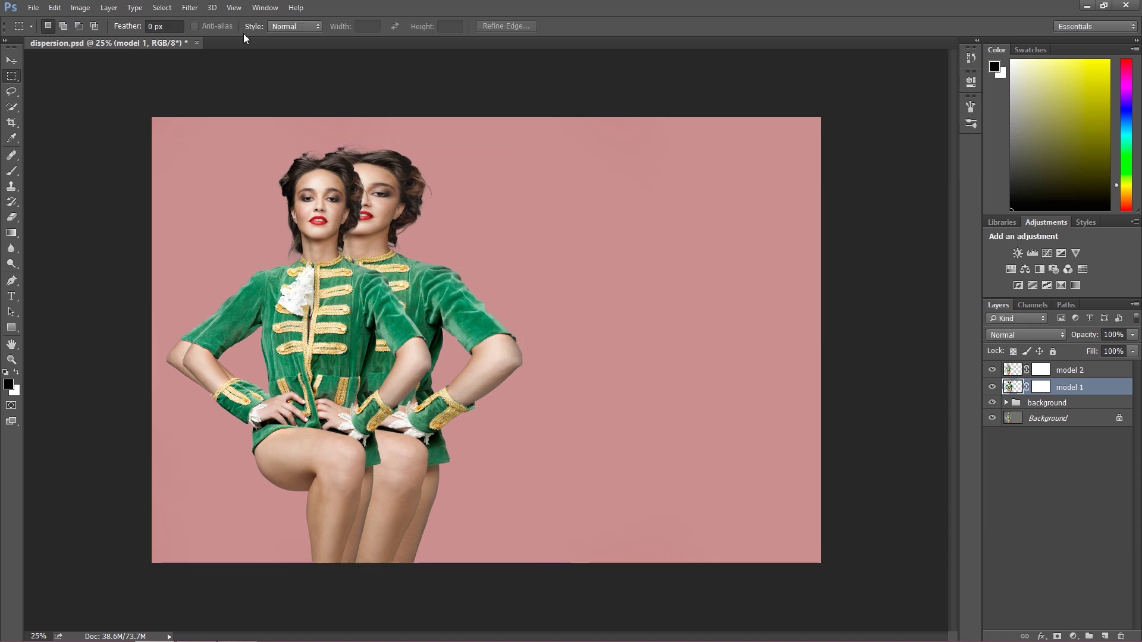
In Liquify, warp the right hair, shoulder, sleeve, elbow and jacket hem rightward with a 1086 brush.
{"action": "left_click", "coordinate": [188, 8]}
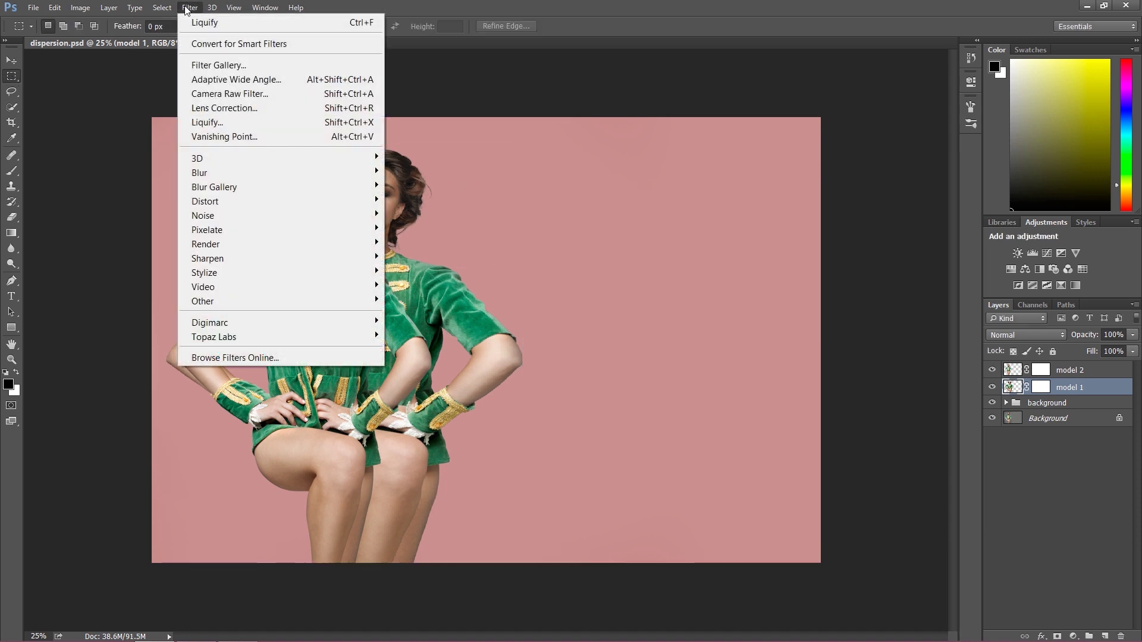
{"action": "left_click", "coordinate": [219, 122]}
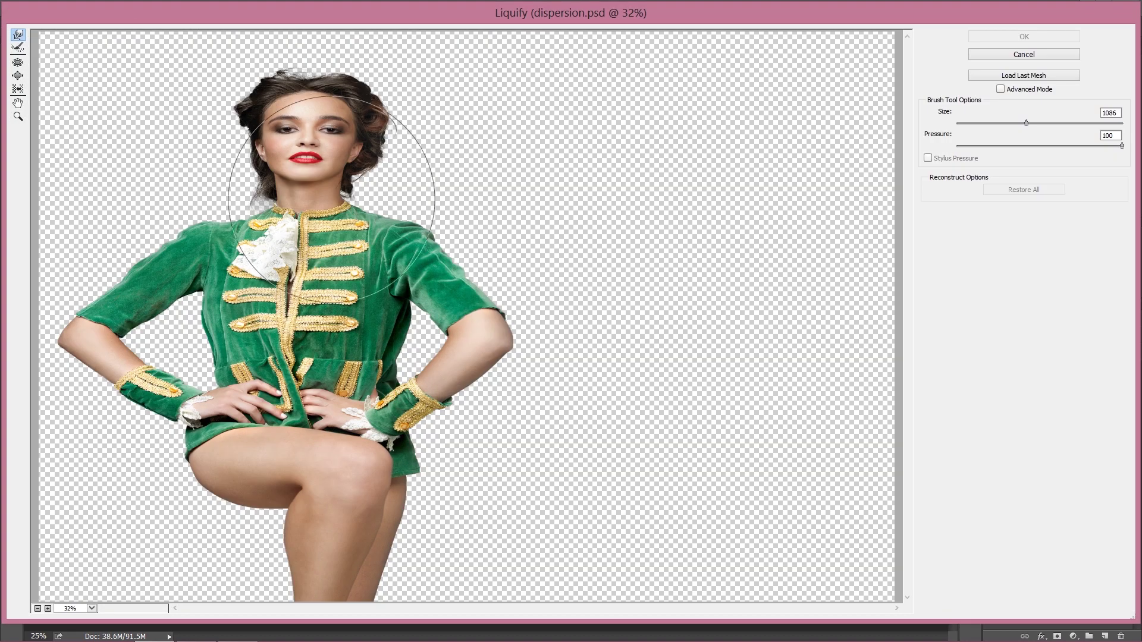
{"action": "left_click_drag", "start_coordinate": [434, 166], "coordinate": [446, 191]}
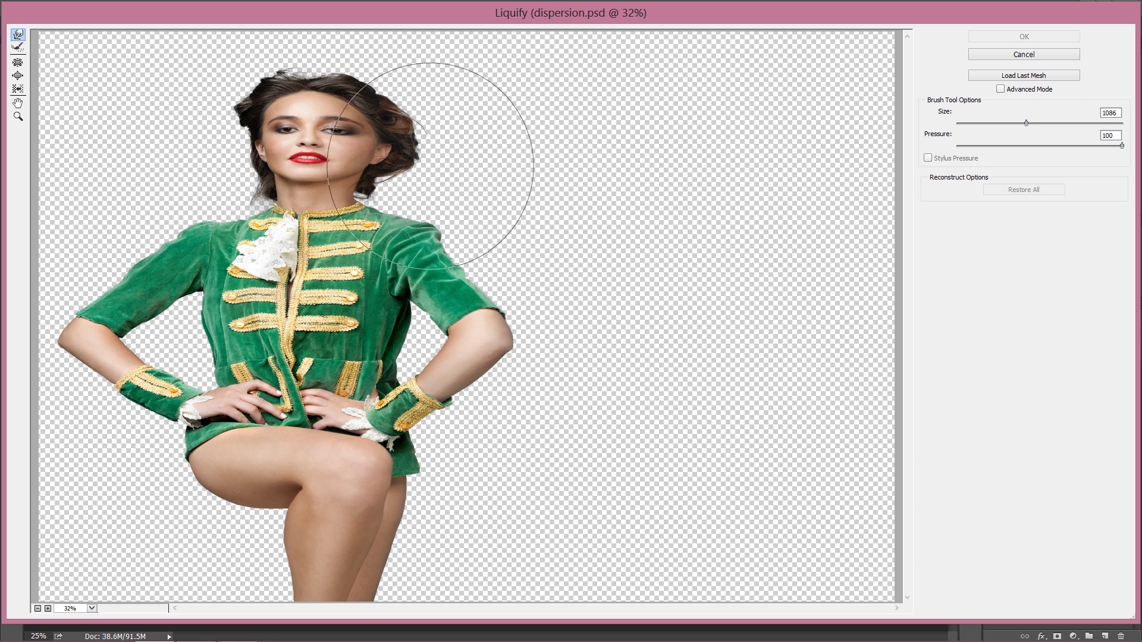
{"action": "mouse_move", "coordinate": [352, 222]}
{"action": "left_mouse_down"}
{"action": "mouse_move", "coordinate": [382, 218]}
{"action": "mouse_move", "coordinate": [397, 194]}
{"action": "mouse_move", "coordinate": [403, 231]}
{"action": "mouse_move", "coordinate": [436, 237]}
{"action": "mouse_move", "coordinate": [509, 228]}
{"action": "mouse_move", "coordinate": [531, 213]}
{"action": "mouse_move", "coordinate": [518, 291]}
{"action": "mouse_move", "coordinate": [604, 247]}
{"action": "left_mouse_up"}
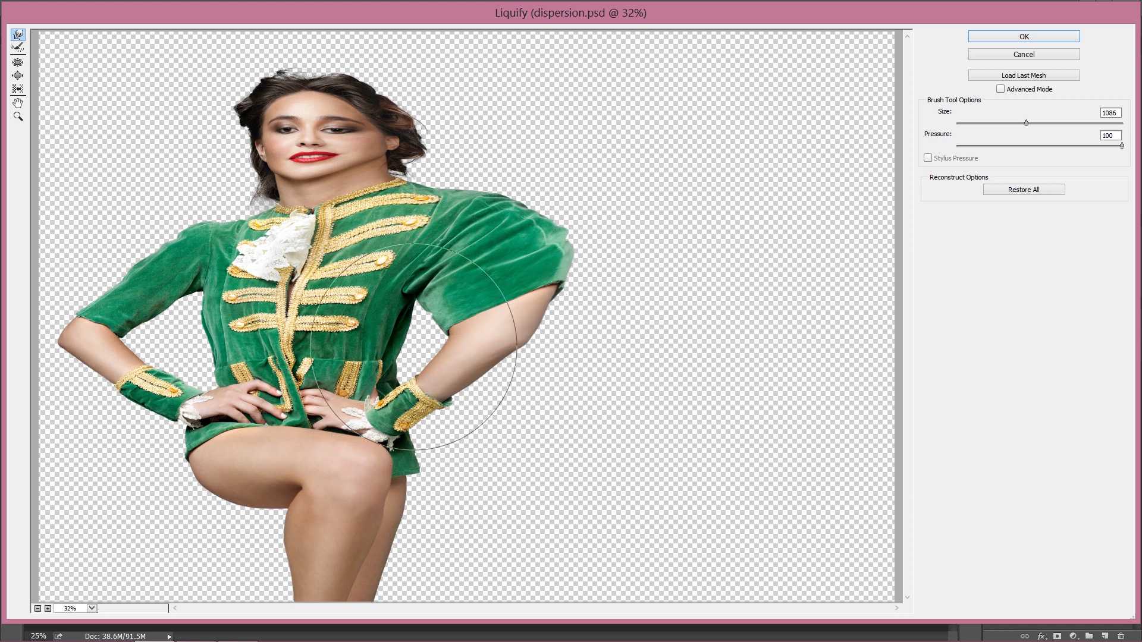
{"action": "left_click_drag", "start_coordinate": [465, 162], "coordinate": [520, 119]}
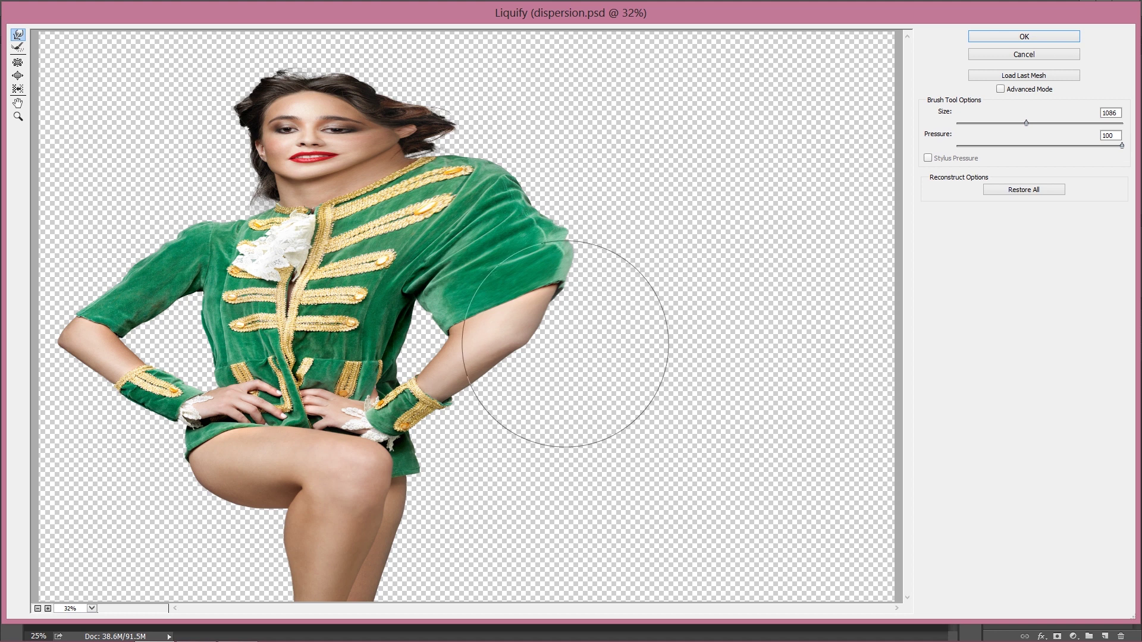
{"action": "left_click_drag", "start_coordinate": [541, 364], "coordinate": [606, 394]}
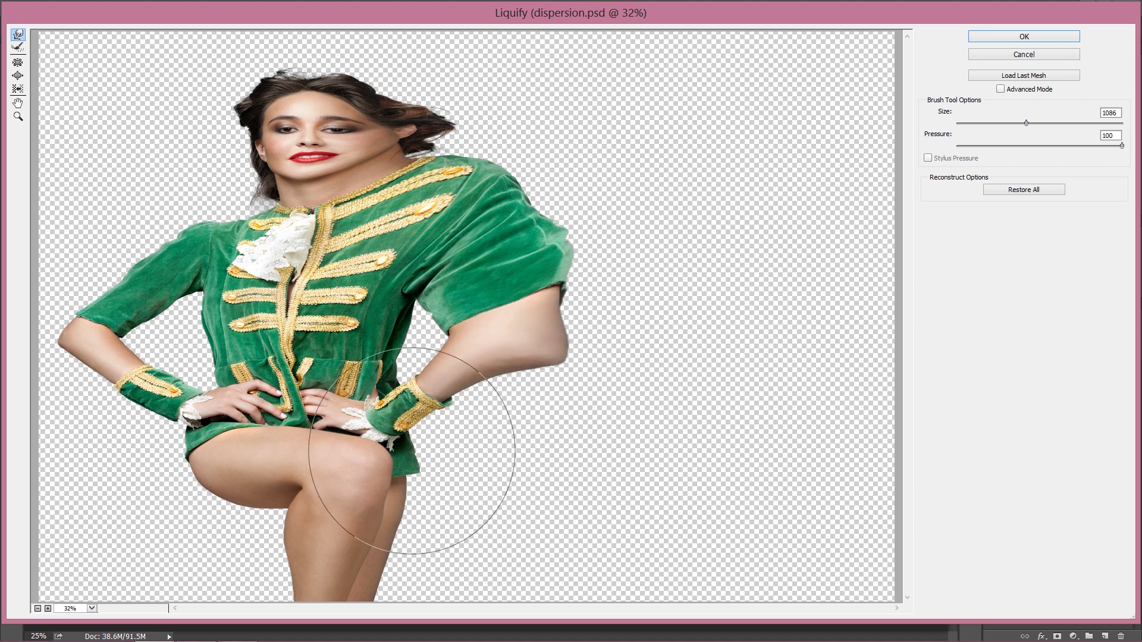
{"action": "mouse_move", "coordinate": [408, 438]}
{"action": "left_mouse_down"}
{"action": "mouse_move", "coordinate": [431, 445]}
{"action": "mouse_move", "coordinate": [544, 475]}
{"action": "left_mouse_up"}
{"action": "left_click_drag", "start_coordinate": [416, 473], "coordinate": [544, 497]}
{"action": "left_click_drag", "start_coordinate": [536, 377], "coordinate": [599, 395]}
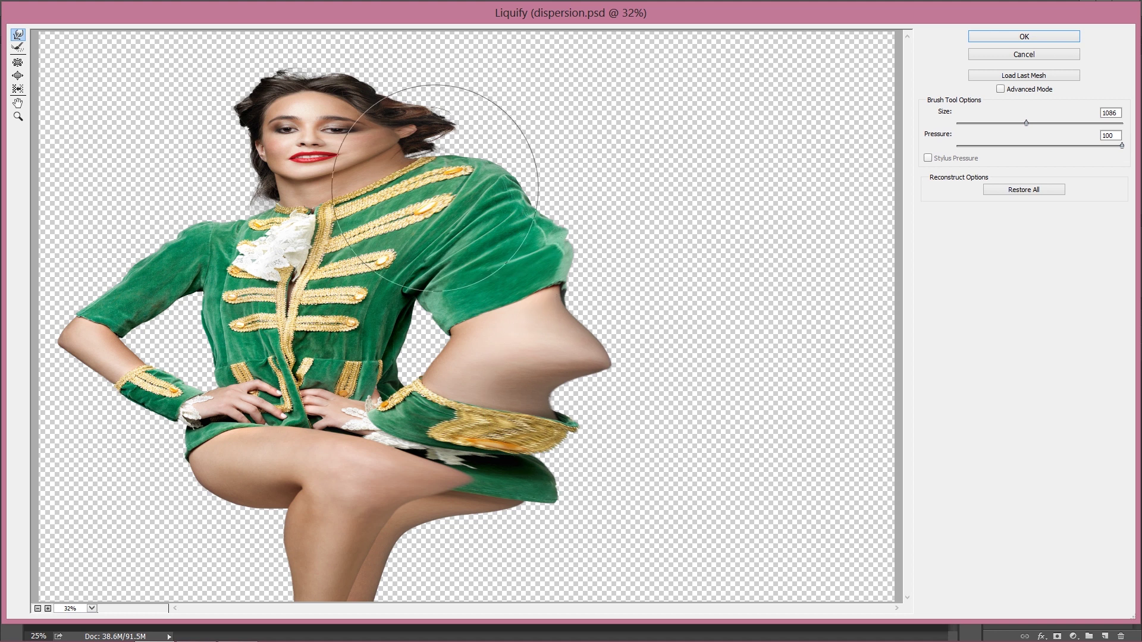
Push the shoulder, waist bulge, gold cuff, jacket-front stripes and green sleeve further right.
{"action": "left_click_drag", "start_coordinate": [455, 186], "coordinate": [509, 119]}
{"action": "left_click_drag", "start_coordinate": [497, 217], "coordinate": [548, 216]}
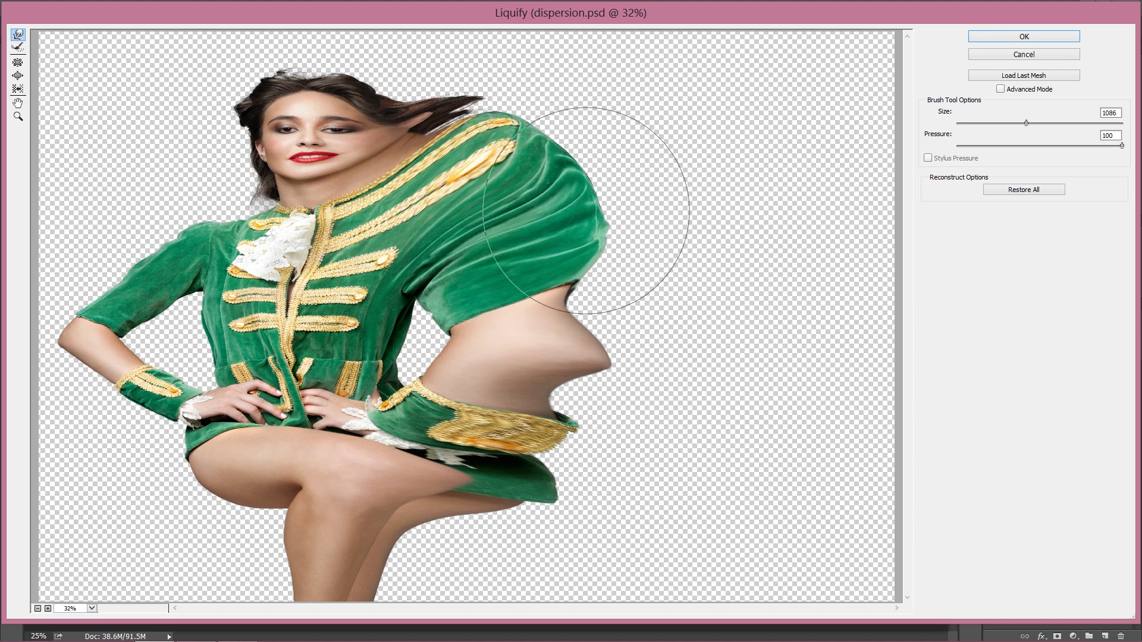
{"action": "left_click_drag", "start_coordinate": [617, 301], "coordinate": [666, 301]}
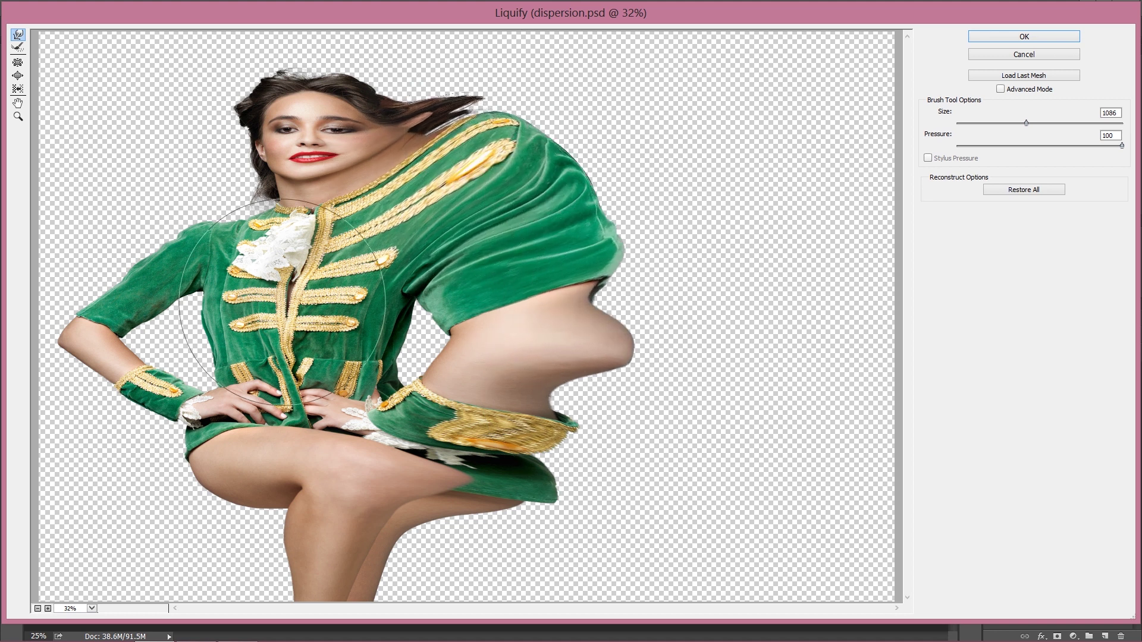
{"action": "left_click_drag", "start_coordinate": [314, 324], "coordinate": [345, 326]}
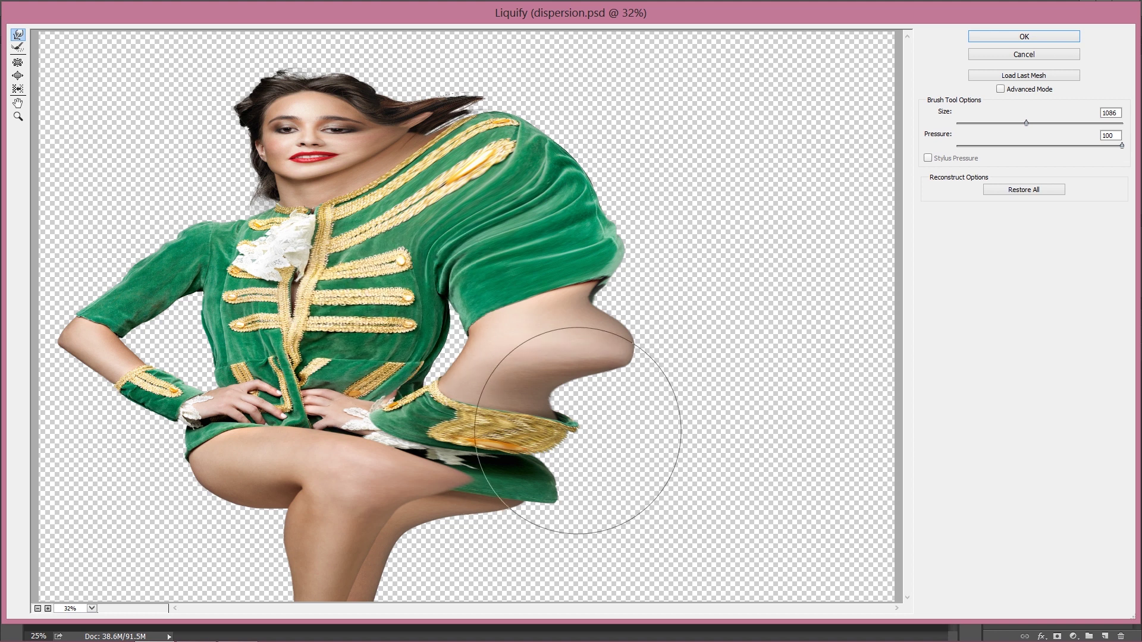
{"action": "left_click_drag", "start_coordinate": [597, 447], "coordinate": [666, 445]}
{"action": "left_click_drag", "start_coordinate": [449, 483], "coordinate": [528, 522]}
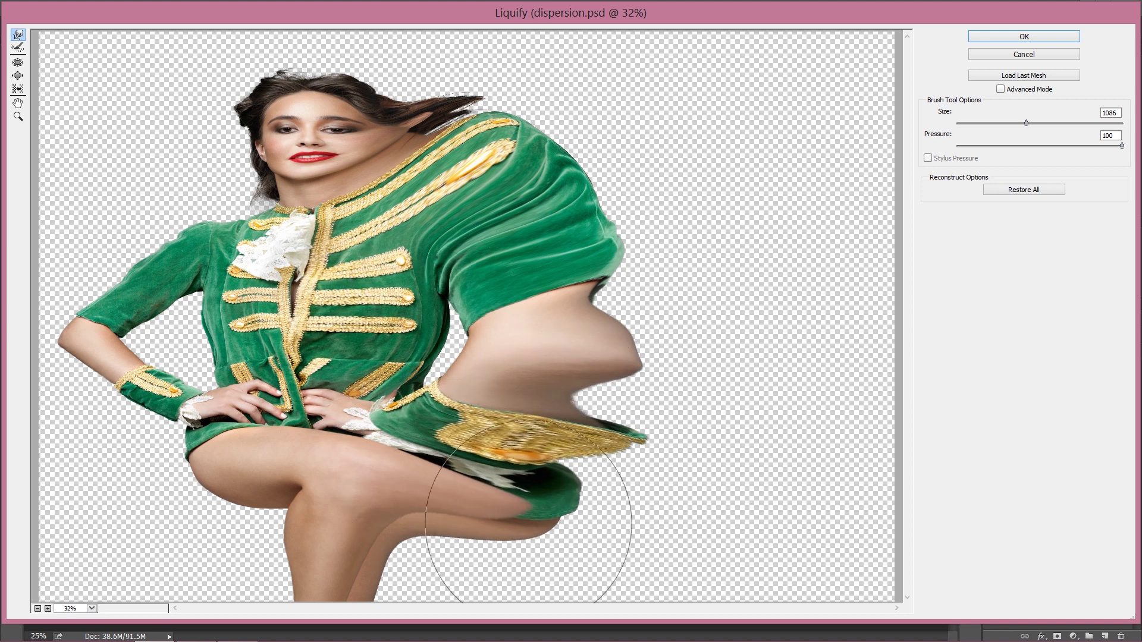
{"action": "left_click_drag", "start_coordinate": [523, 436], "coordinate": [607, 454]}
{"action": "left_click_drag", "start_coordinate": [592, 365], "coordinate": [657, 403]}
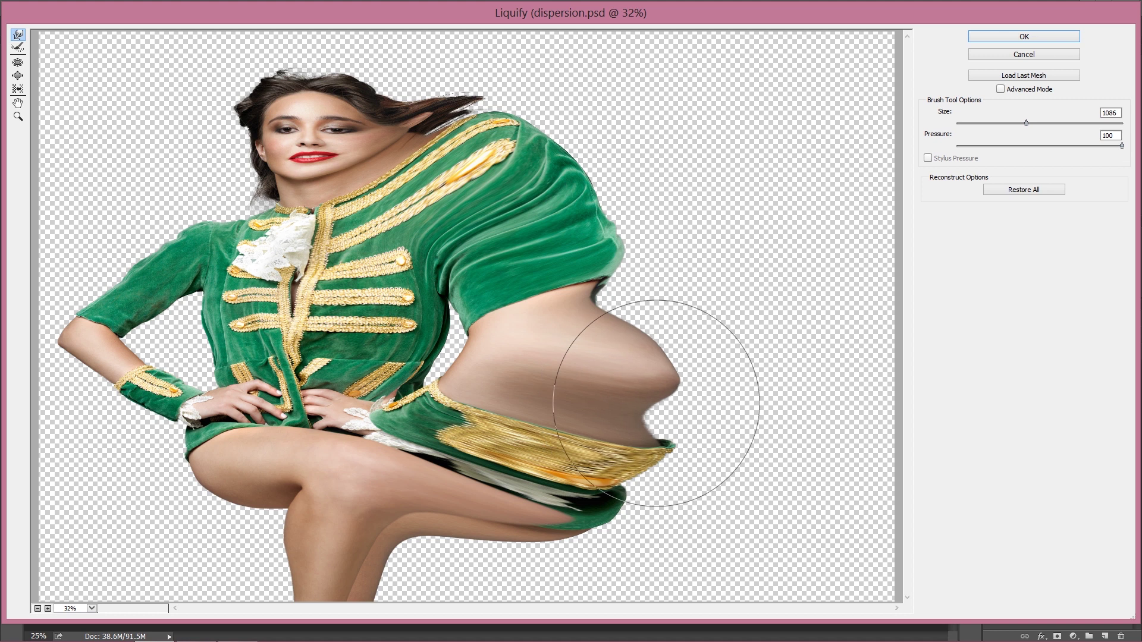
{"action": "left_click_drag", "start_coordinate": [587, 331], "coordinate": [605, 311]}
{"action": "left_click_drag", "start_coordinate": [381, 351], "coordinate": [461, 352]}
{"action": "left_click_drag", "start_coordinate": [562, 261], "coordinate": [592, 119]}
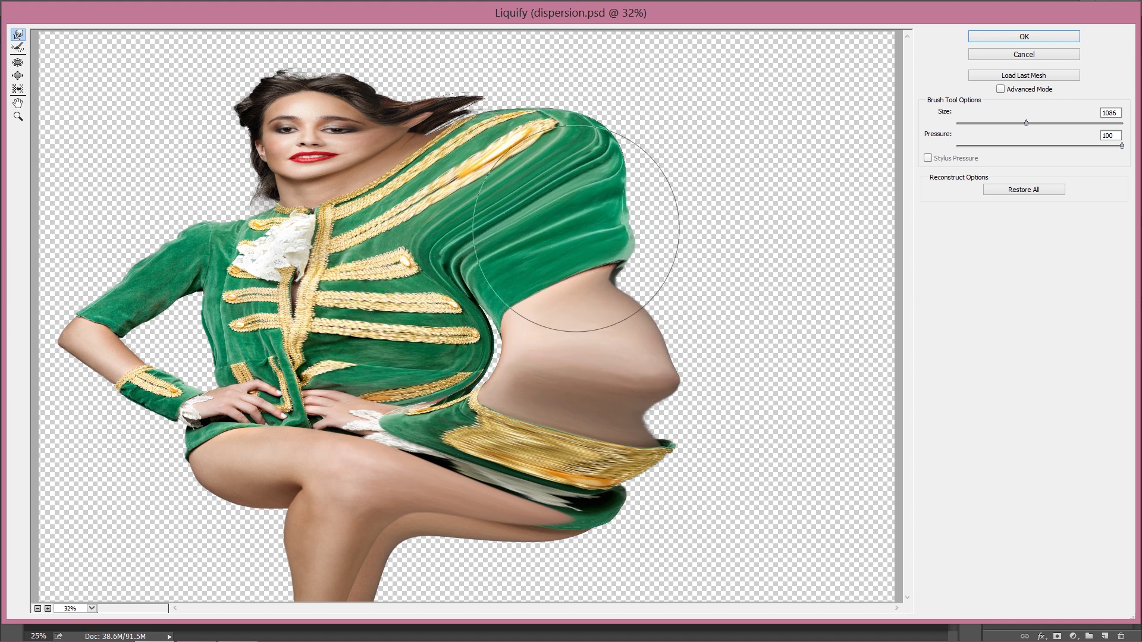
{"action": "left_click_drag", "start_coordinate": [575, 228], "coordinate": [658, 204]}
Reshape the sleeve top, gold hem band and skin bulge, then apply the Liquify distortion.
{"action": "left_click_drag", "start_coordinate": [599, 301], "coordinate": [668, 267]}
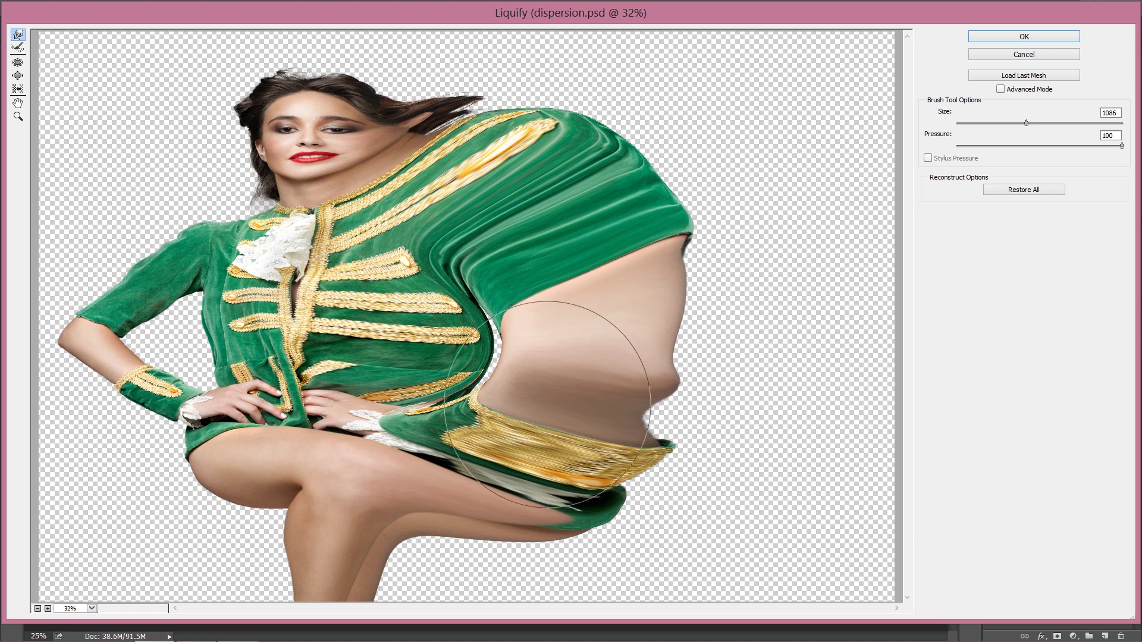
{"action": "left_click_drag", "start_coordinate": [548, 404], "coordinate": [624, 382]}
{"action": "left_click_drag", "start_coordinate": [428, 292], "coordinate": [474, 275]}
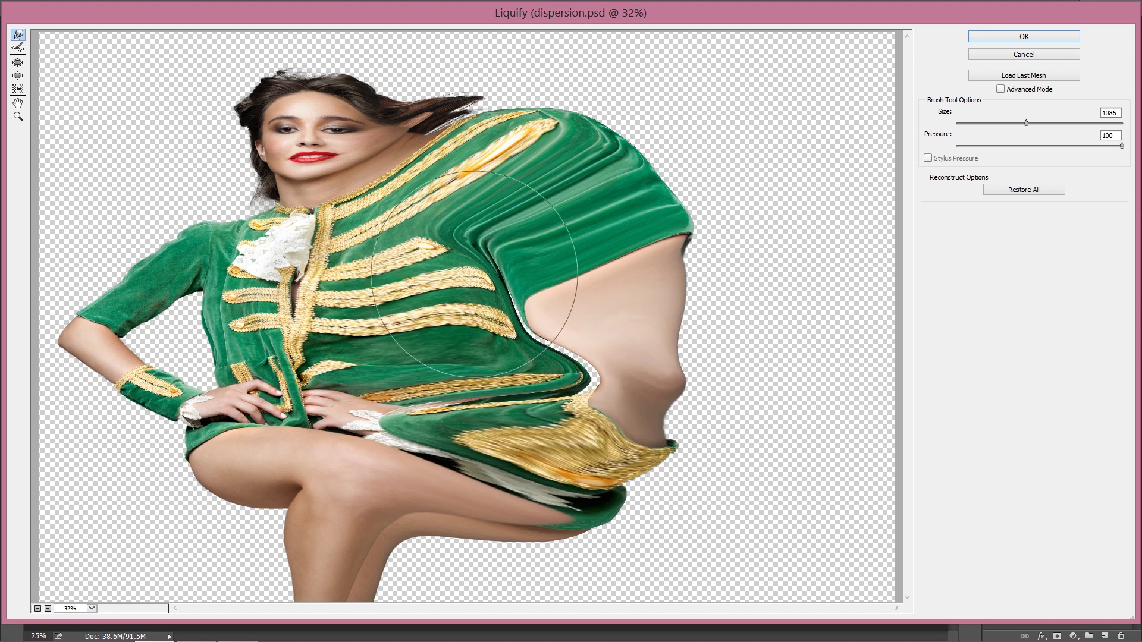
{"action": "left_click_drag", "start_coordinate": [630, 494], "coordinate": [656, 499]}
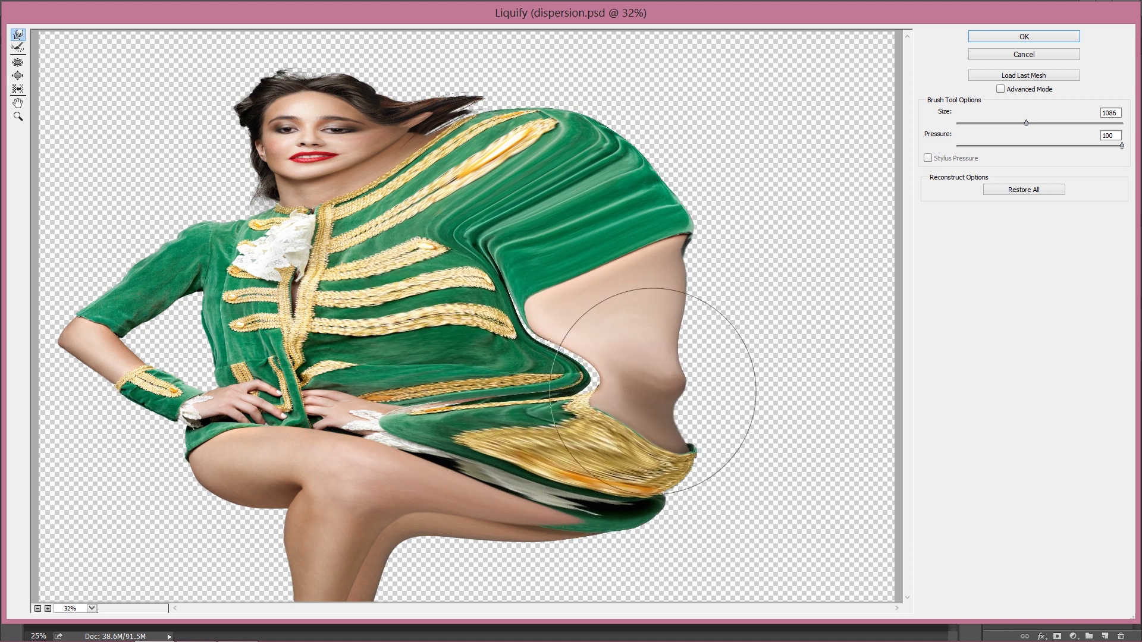
{"action": "mouse_move", "coordinate": [652, 391]}
{"action": "left_mouse_down"}
{"action": "mouse_move", "coordinate": [689, 377]}
{"action": "mouse_move", "coordinate": [701, 337]}
{"action": "left_mouse_up"}
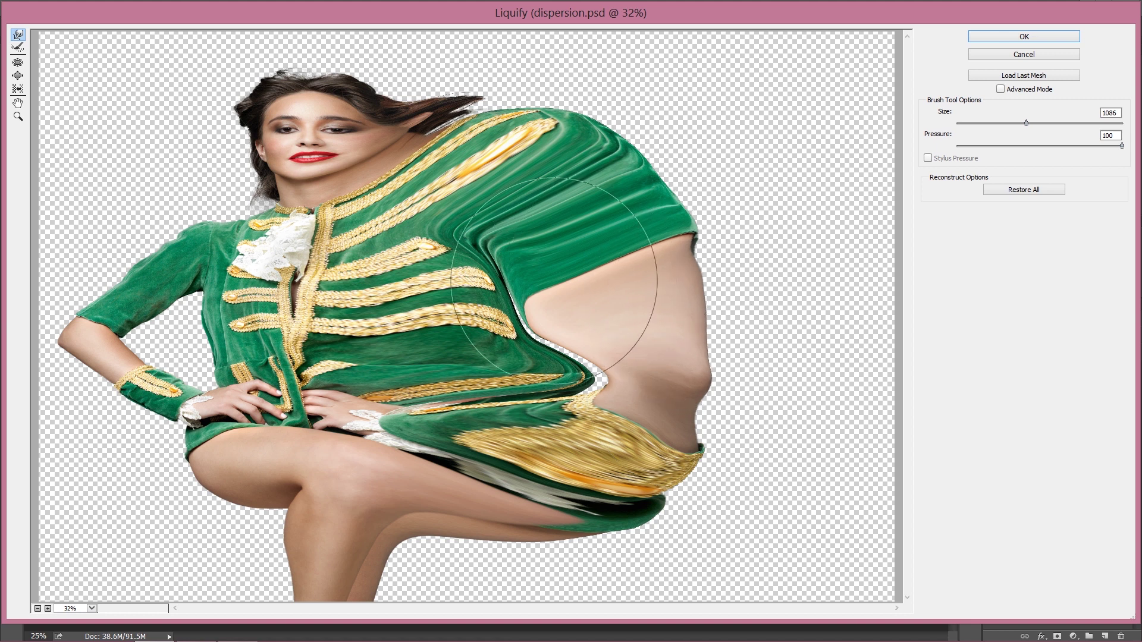
{"action": "mouse_move", "coordinate": [554, 279]}
{"action": "left_mouse_down"}
{"action": "mouse_move", "coordinate": [574, 217]}
{"action": "mouse_move", "coordinate": [650, 117]}
{"action": "mouse_move", "coordinate": [566, 150]}
{"action": "mouse_move", "coordinate": [576, 89]}
{"action": "left_mouse_up"}
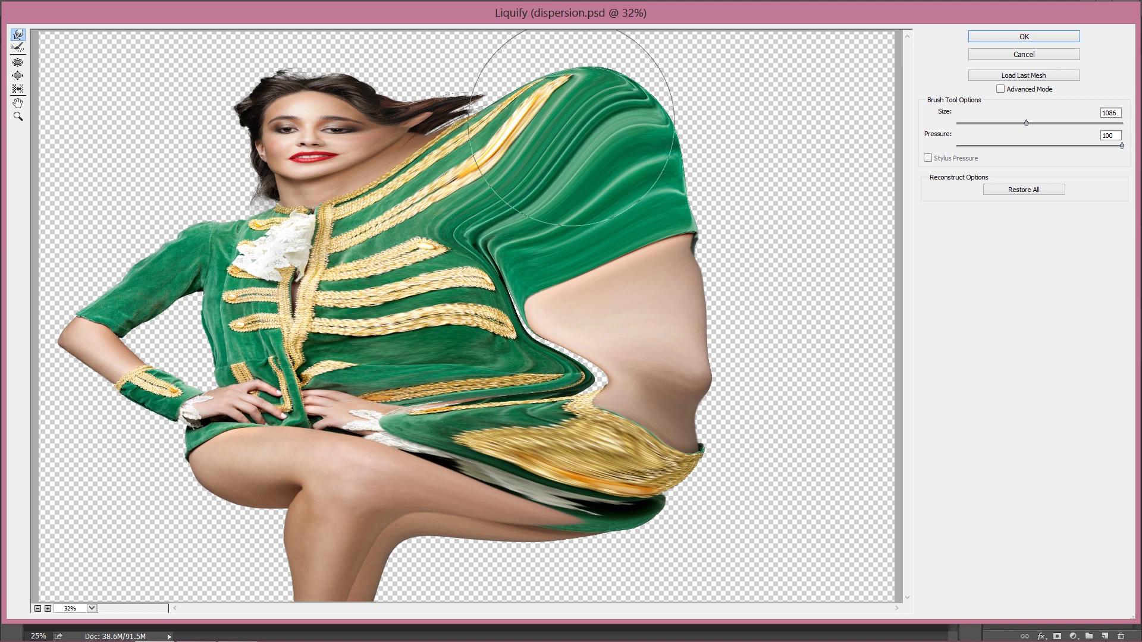
{"action": "mouse_move", "coordinate": [572, 126]}
{"action": "left_mouse_down"}
{"action": "mouse_move", "coordinate": [536, 65]}
{"action": "mouse_move", "coordinate": [668, 77]}
{"action": "left_mouse_up"}
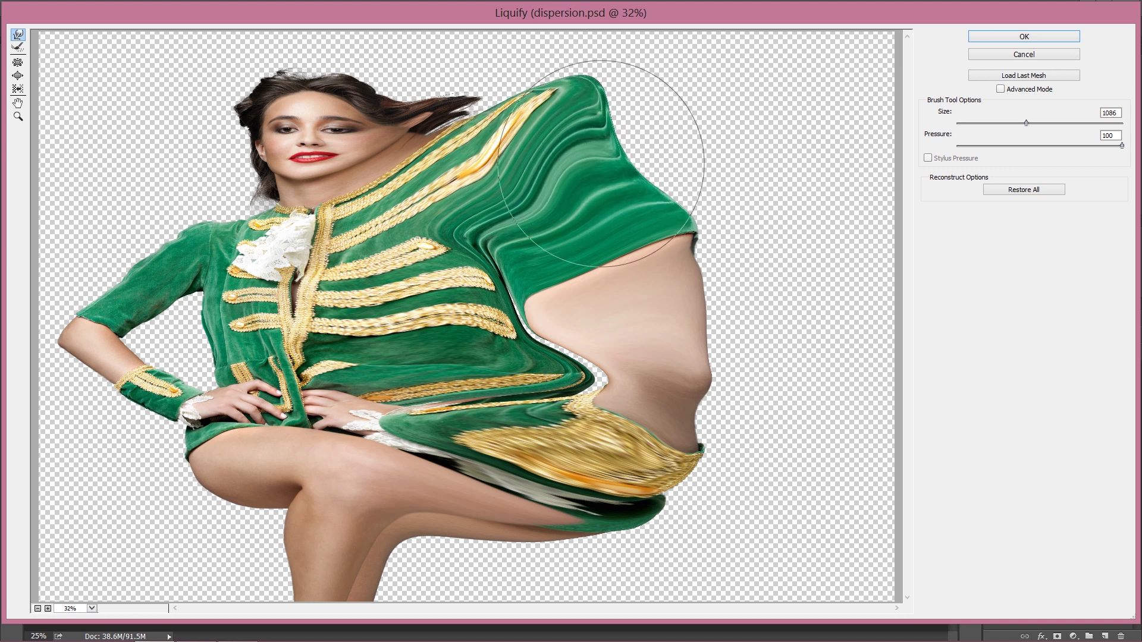
{"action": "left_click_drag", "start_coordinate": [571, 77], "coordinate": [543, 148]}
{"action": "left_click_drag", "start_coordinate": [538, 357], "coordinate": [589, 374]}
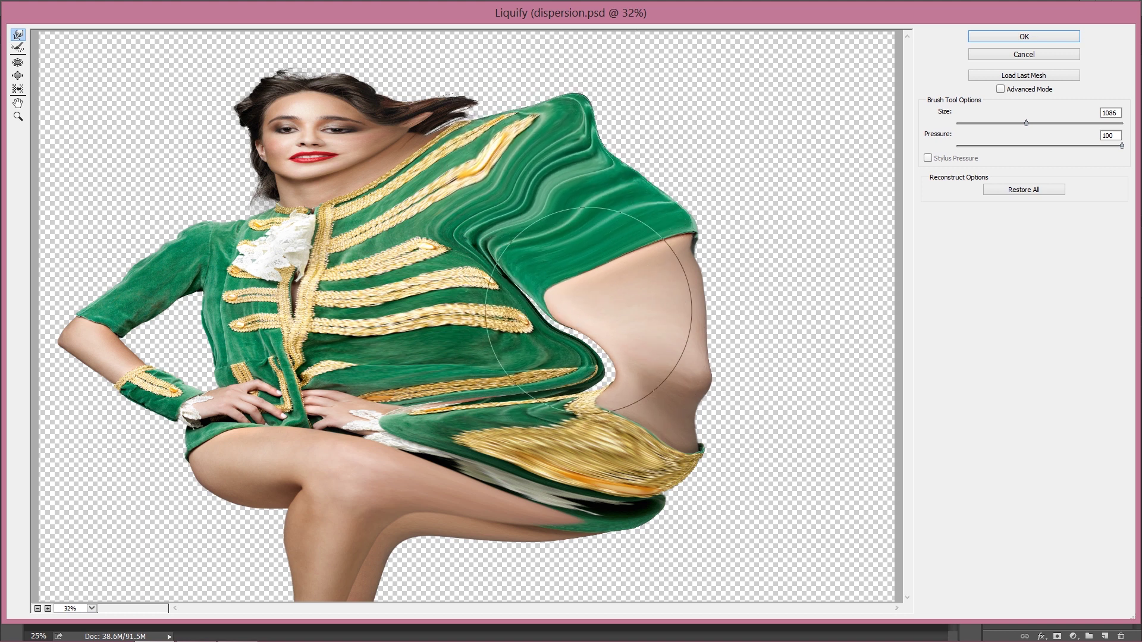
{"action": "left_click_drag", "start_coordinate": [601, 548], "coordinate": [611, 533]}
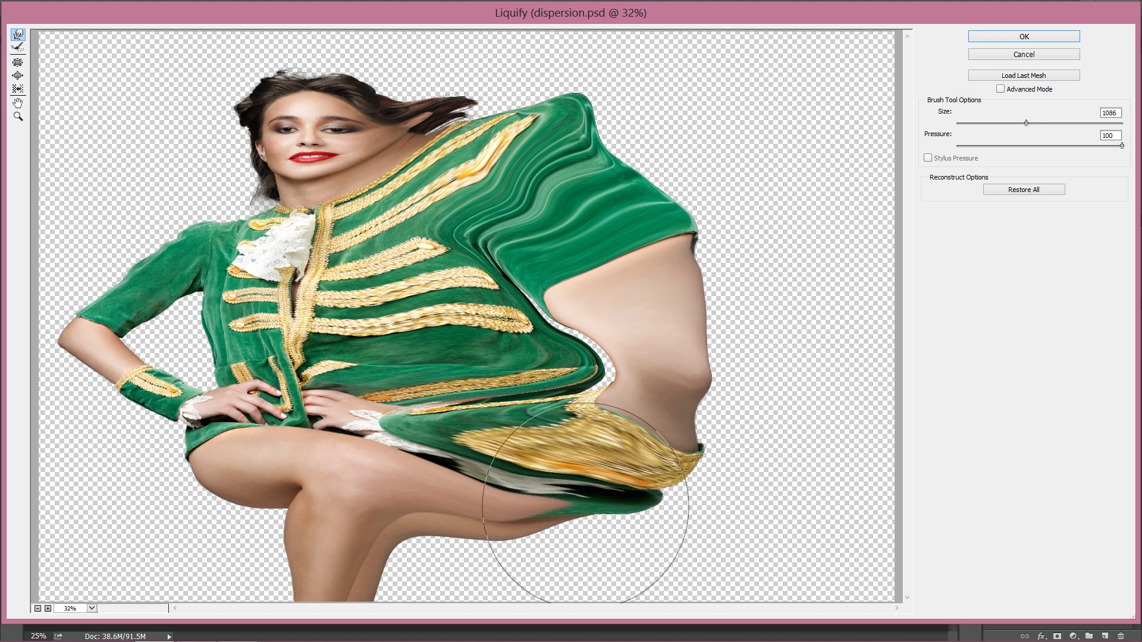
{"action": "left_click", "coordinate": [1035, 38]}
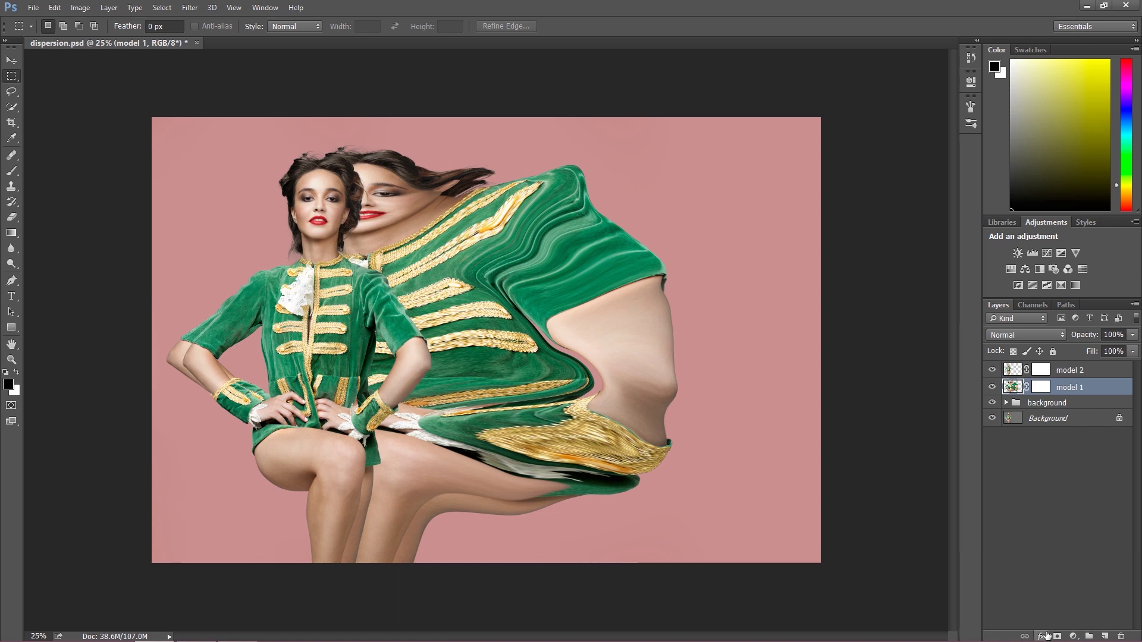
Undo an accidental inversion of model 1, then invert model 1's layer mask to solid black.
{"action": "key", "text": "ctrl+i"}
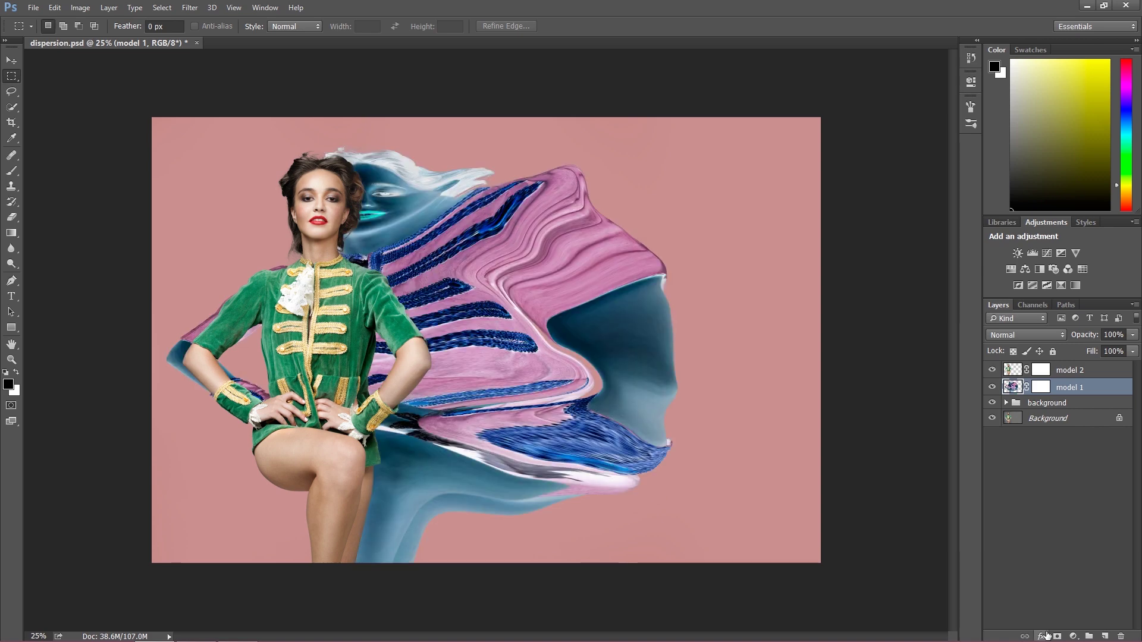
{"action": "left_click", "coordinate": [54, 7]}
{"action": "left_click", "coordinate": [64, 22]}
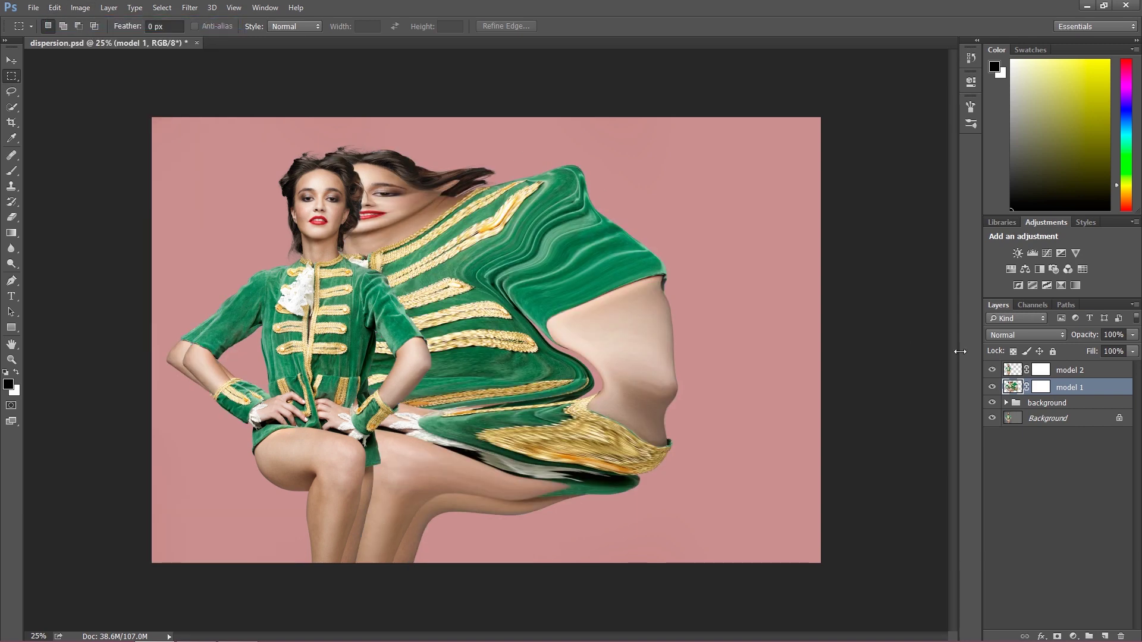
{"action": "left_click", "coordinate": [1039, 387]}
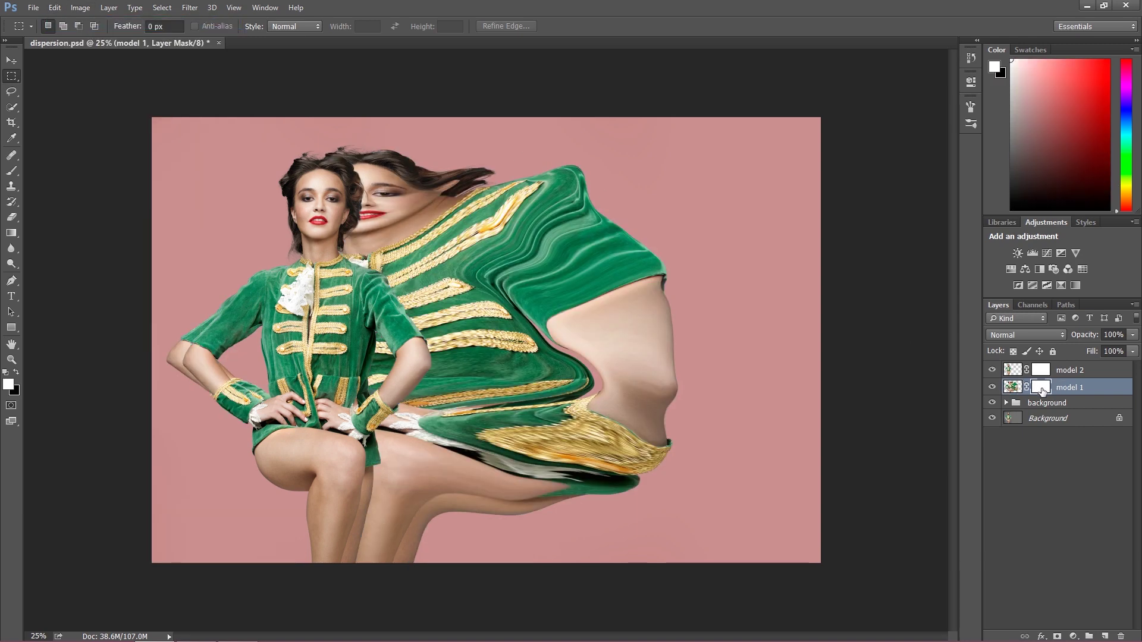
{"action": "key", "text": "ctrl+i"}
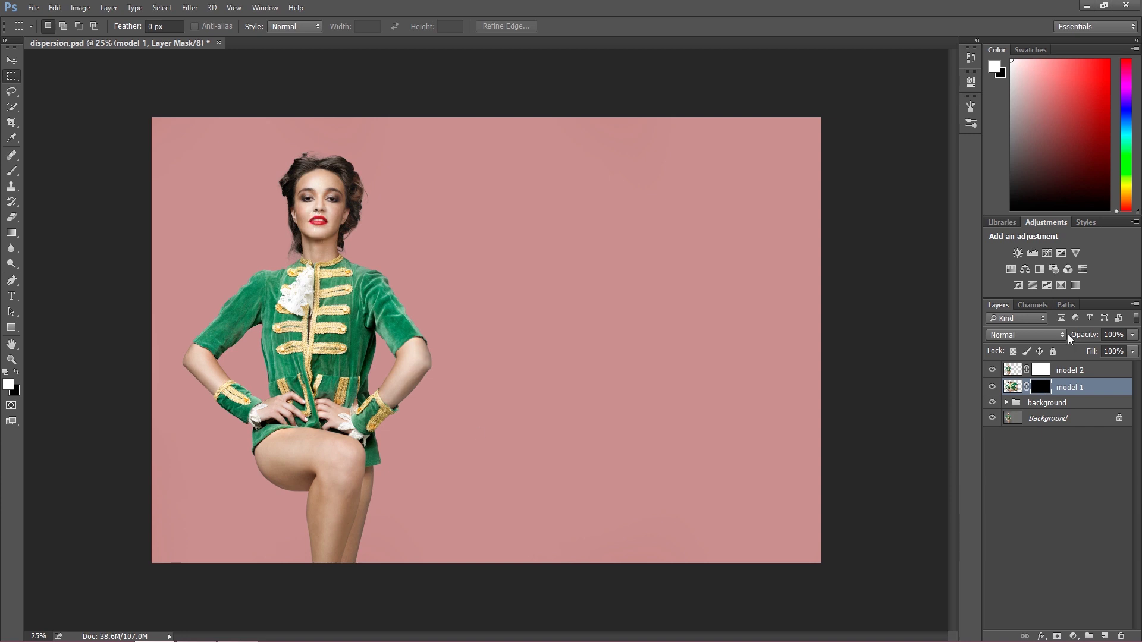
{"action": "left_click", "coordinate": [1041, 370]}
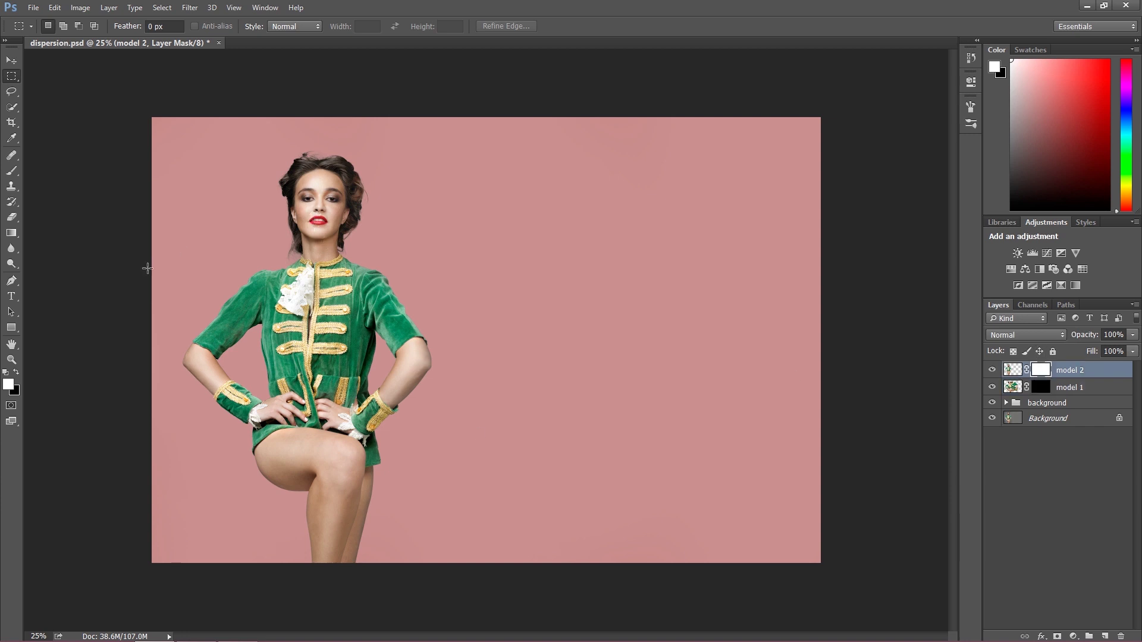
Choose the Brush tool with the 5000 px dispersion brush preset.
{"action": "left_click", "coordinate": [11, 171]}
{"action": "left_click", "coordinate": [62, 26]}
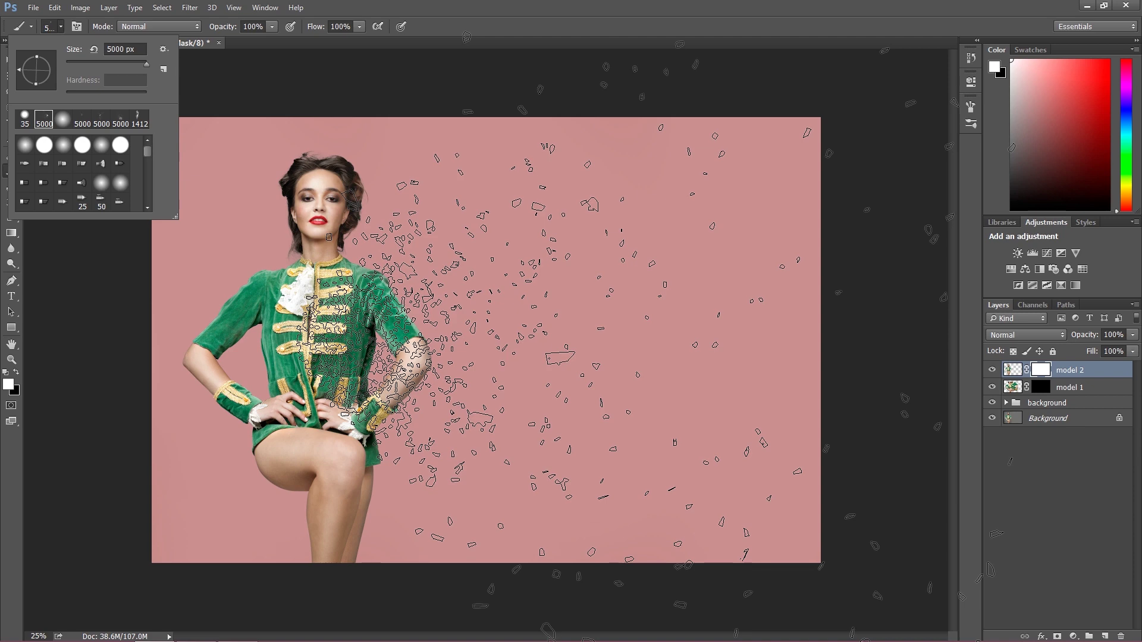
Set the foreground to black (000000) and paint splatter fragments into the torso on model 2's mask.
{"action": "left_click", "coordinate": [363, 9]}
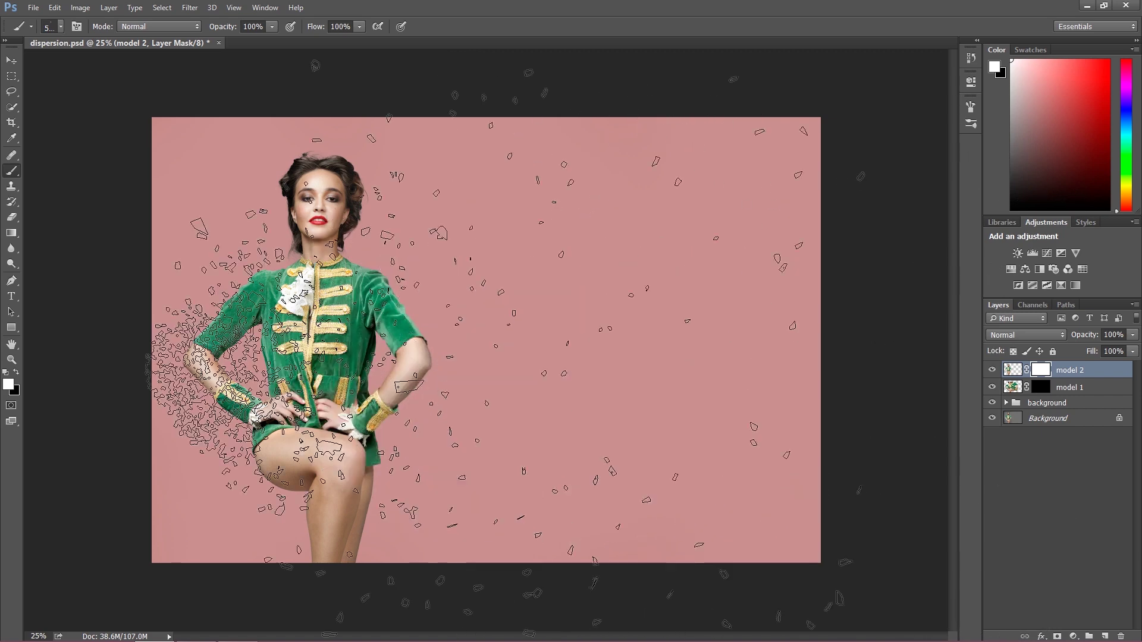
{"action": "left_click", "coordinate": [7, 385]}
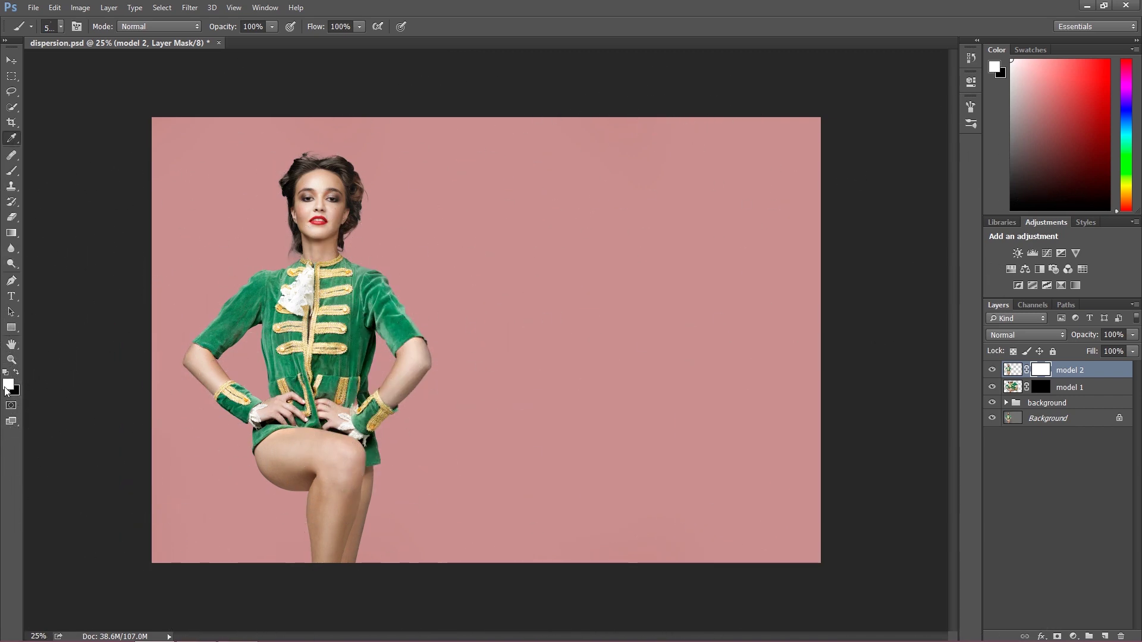
{"action": "type", "text": "000000"}
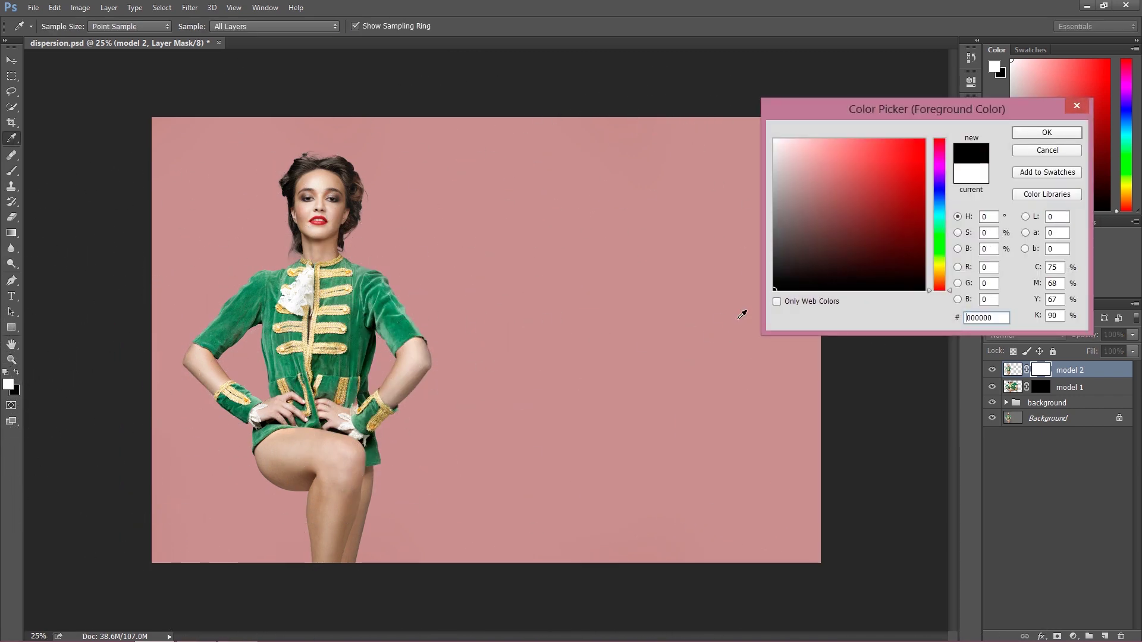
{"action": "left_click", "coordinate": [1049, 136]}
{"action": "key", "text": "b"}
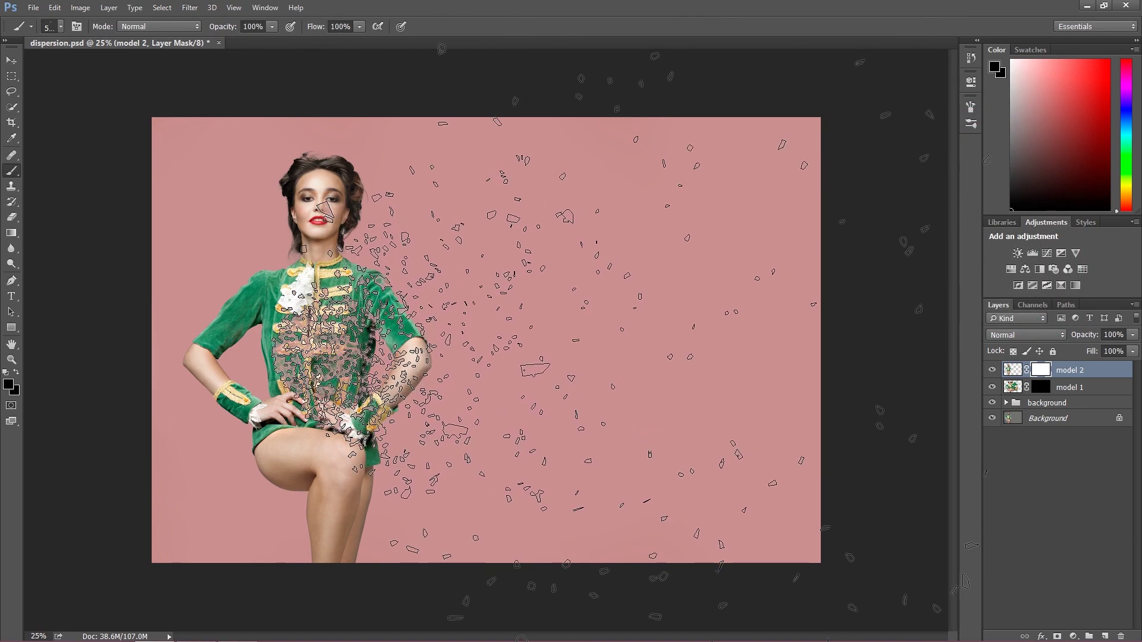
{"action": "mouse_move", "coordinate": [297, 416]}
{"action": "left_mouse_down"}
{"action": "mouse_move", "coordinate": [333, 285]}
{"action": "mouse_move", "coordinate": [326, 372]}
{"action": "left_mouse_up"}
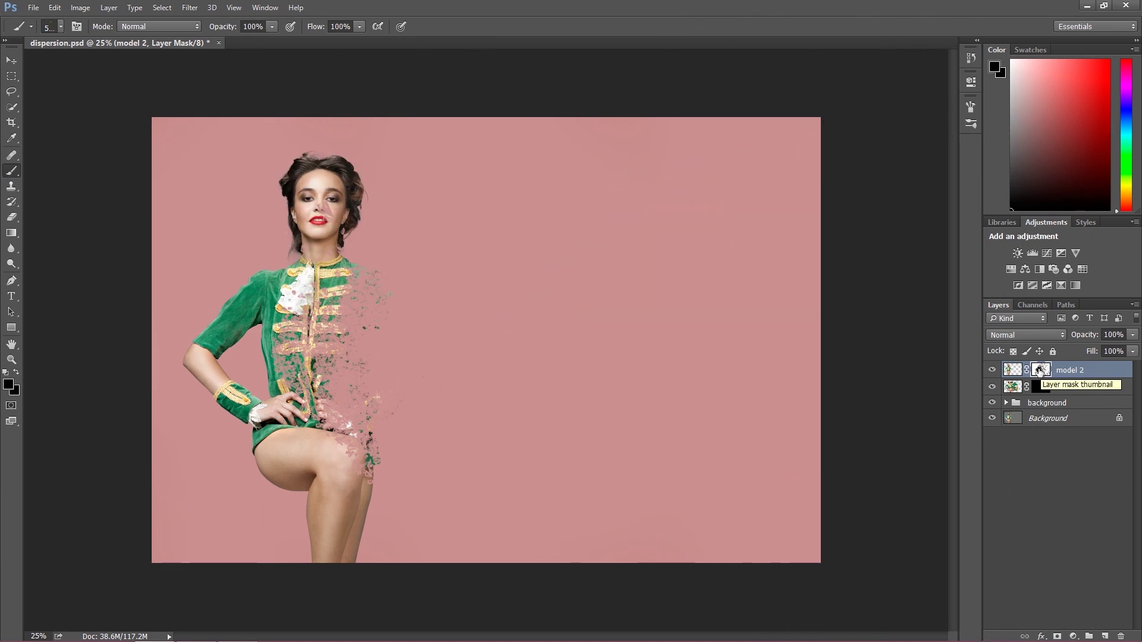
Test mask dabs over the hair and face, undoing each to keep the head intact.
{"action": "left_click", "coordinate": [58, 25]}
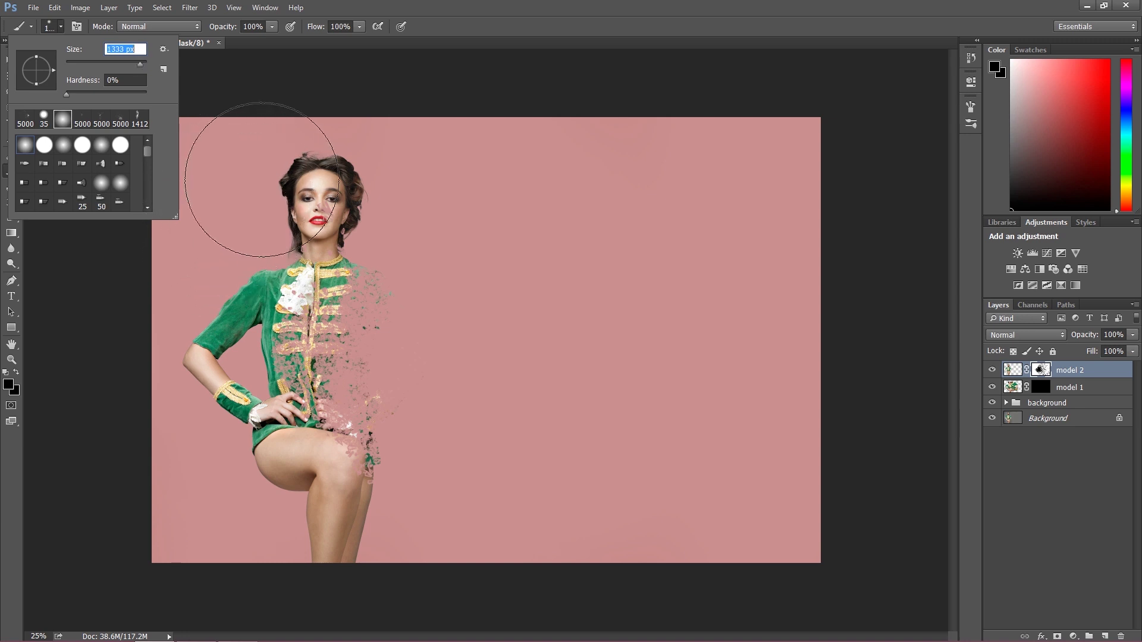
{"action": "left_click", "coordinate": [277, 169]}
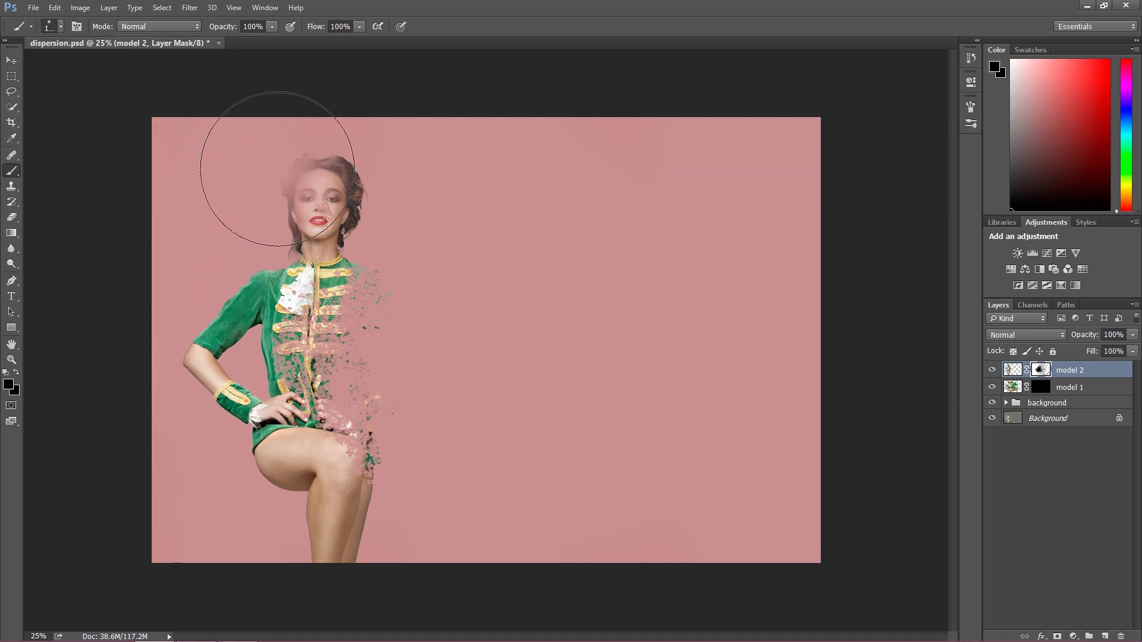
{"action": "left_click", "coordinate": [54, 7]}
{"action": "left_click", "coordinate": [83, 51]}
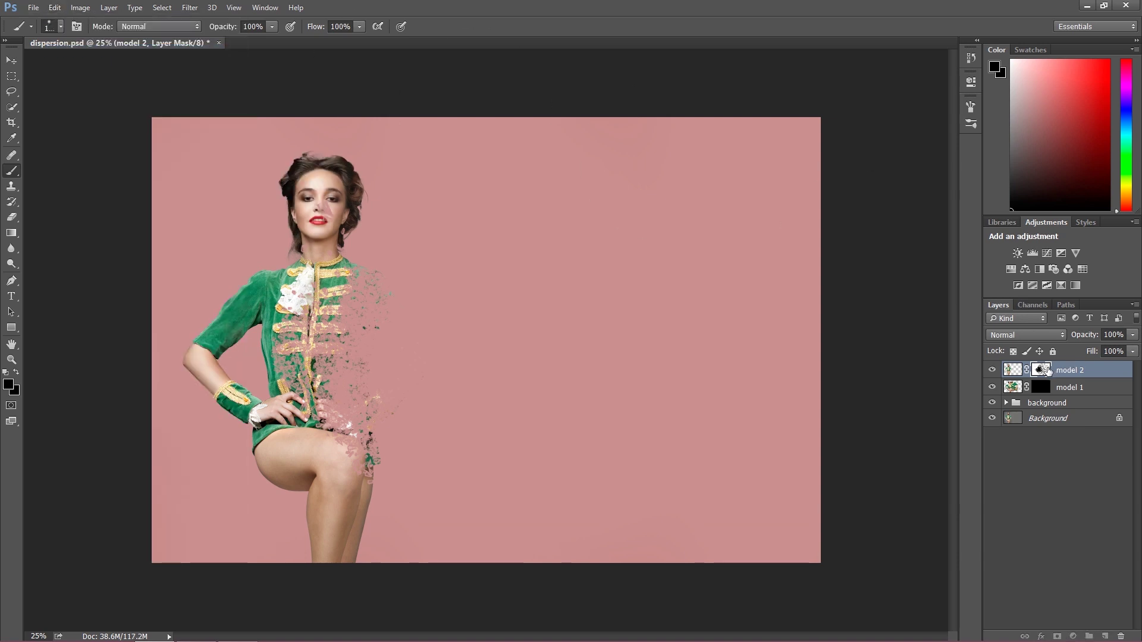
{"action": "left_click", "coordinate": [321, 165]}
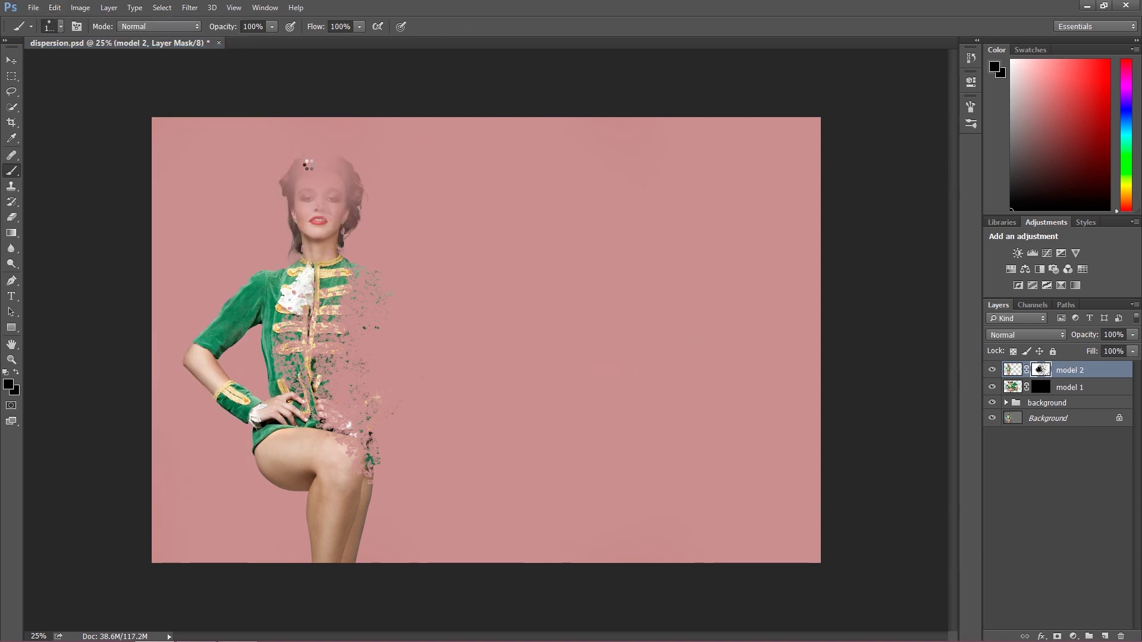
{"action": "left_click", "coordinate": [54, 7]}
{"action": "left_click", "coordinate": [83, 51]}
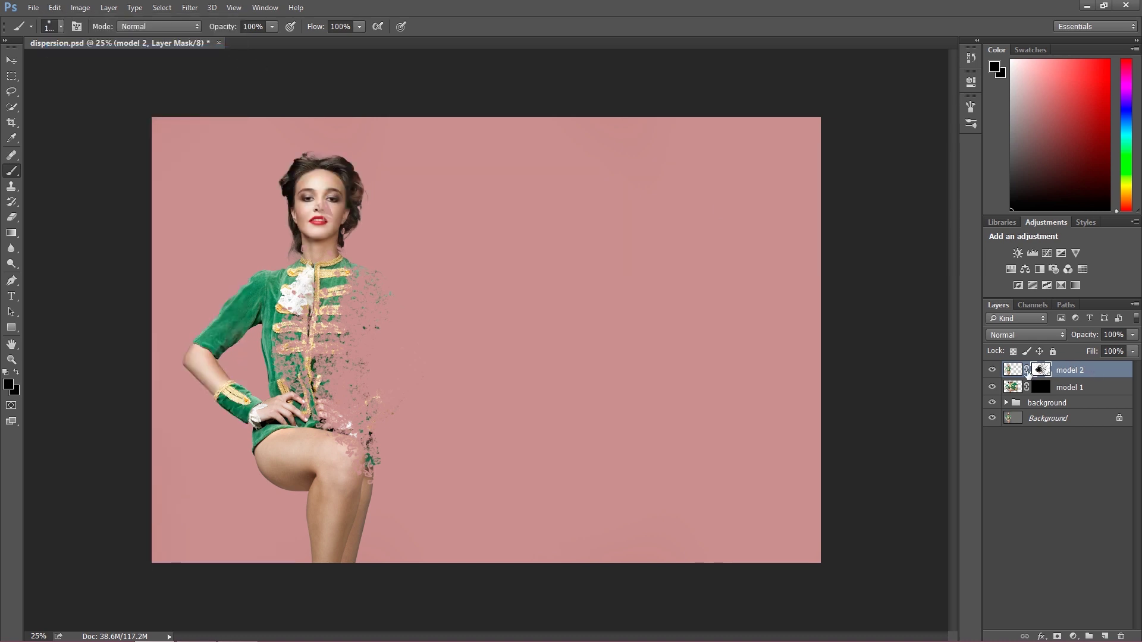
{"action": "left_click", "coordinate": [279, 206]}
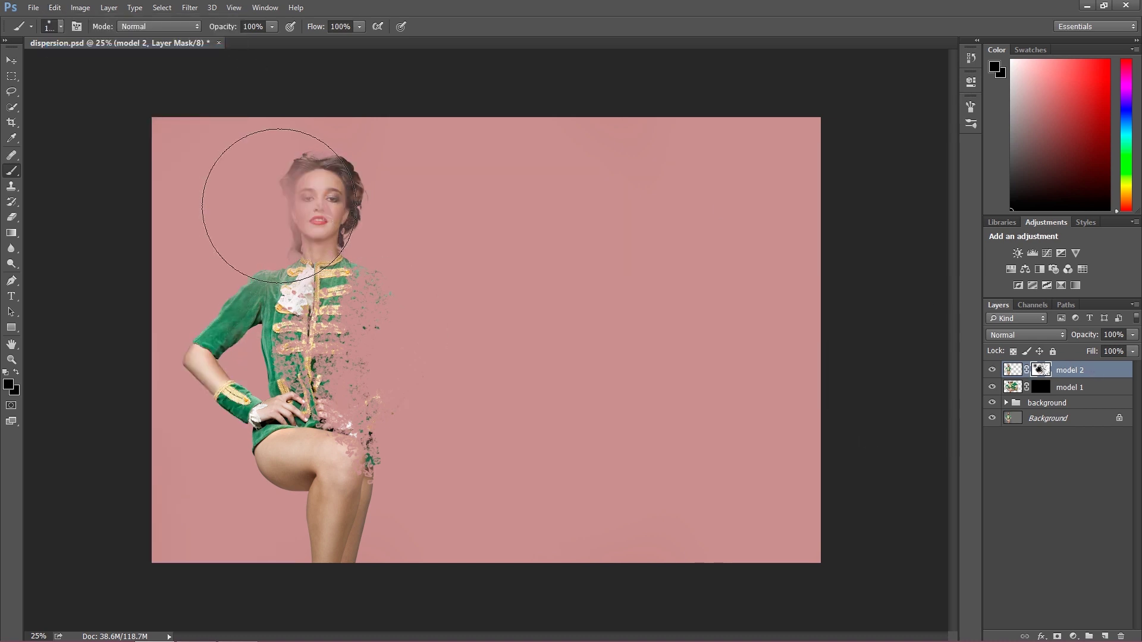
{"action": "key", "text": "ctrl+alt+z"}
{"action": "left_click", "coordinate": [51, 8]}
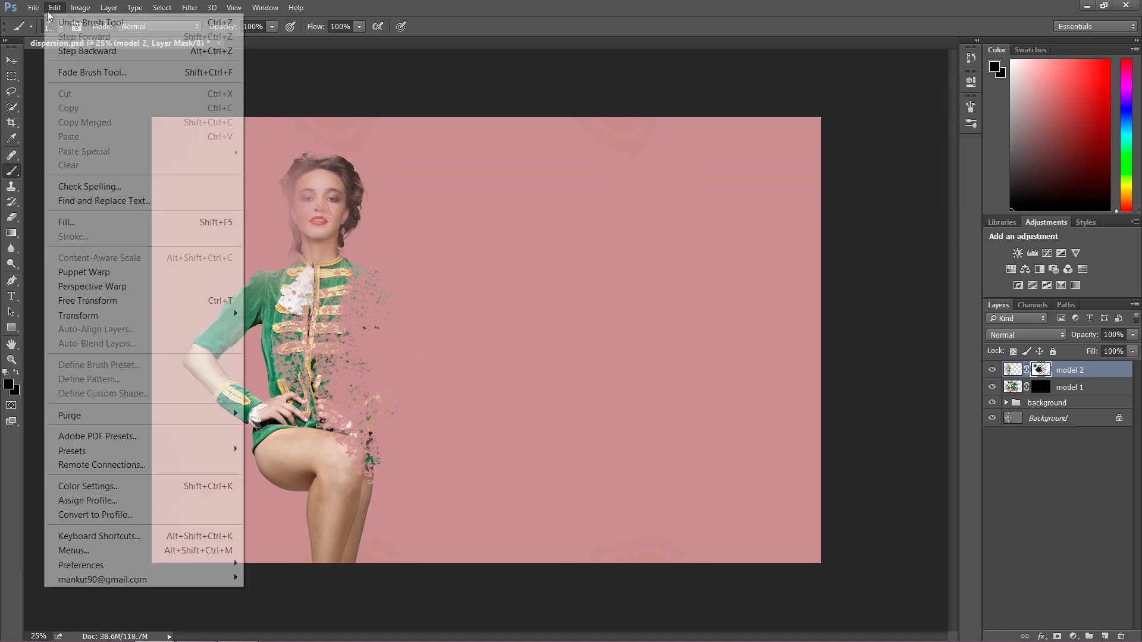
{"action": "left_click", "coordinate": [88, 50]}
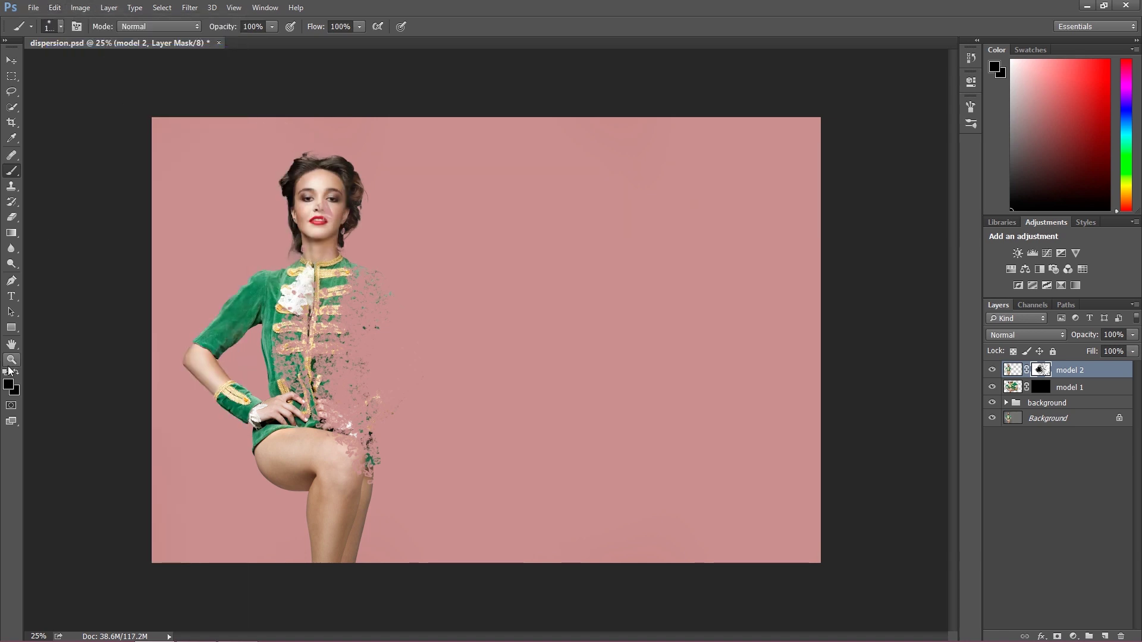
Switch the foreground to white (ffffff) and try a stroke along the arm, then undo it.
{"action": "left_click", "coordinate": [8, 384]}
{"action": "type", "text": "ffffff"}
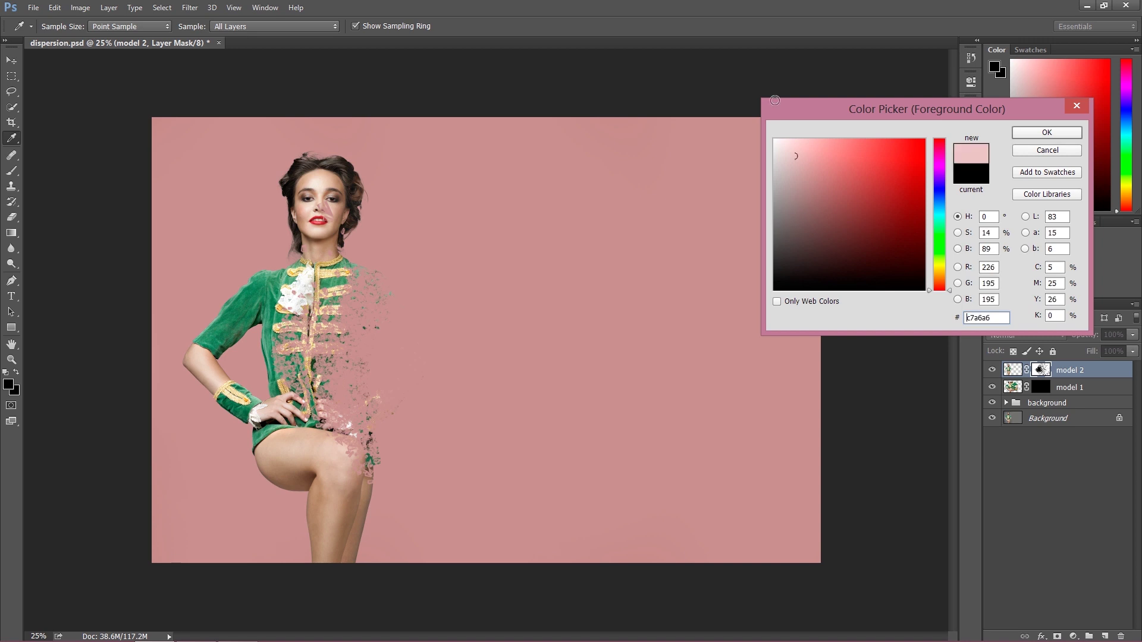
{"action": "left_click", "coordinate": [1047, 132]}
{"action": "key", "text": "b"}
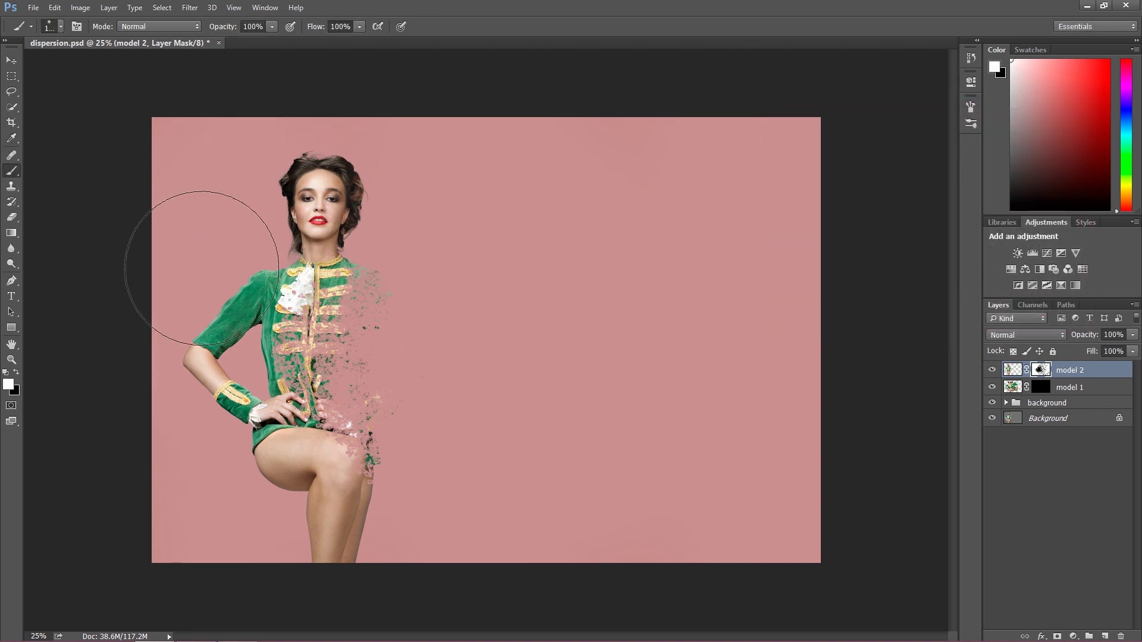
{"action": "left_click_drag", "start_coordinate": [202, 247], "coordinate": [185, 344]}
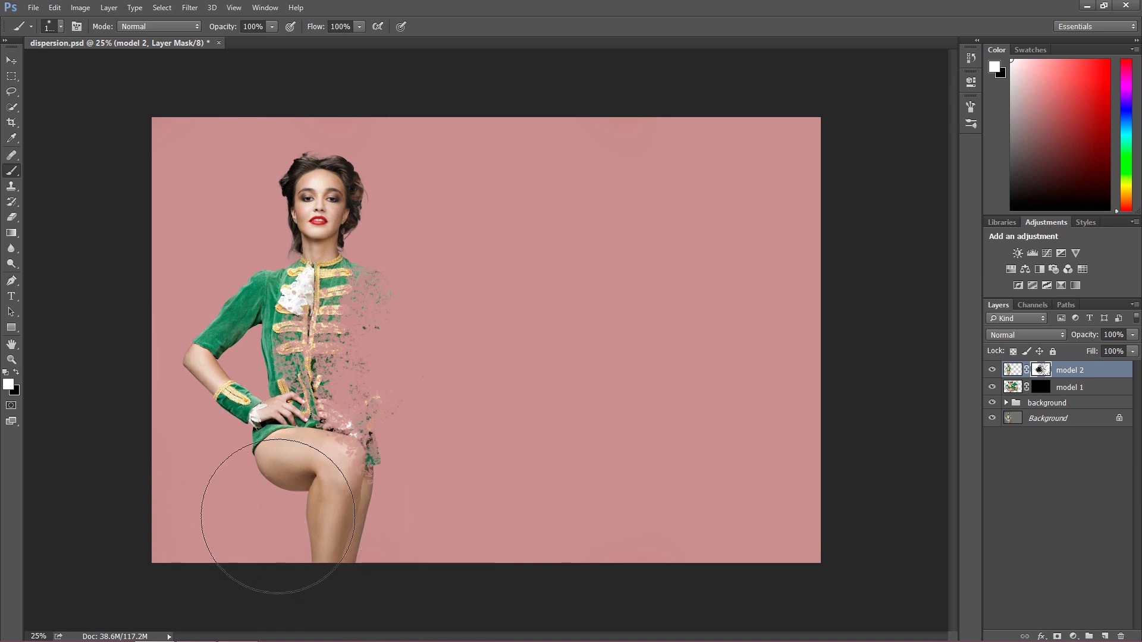
{"action": "left_click", "coordinate": [53, 9]}
{"action": "left_click", "coordinate": [67, 21]}
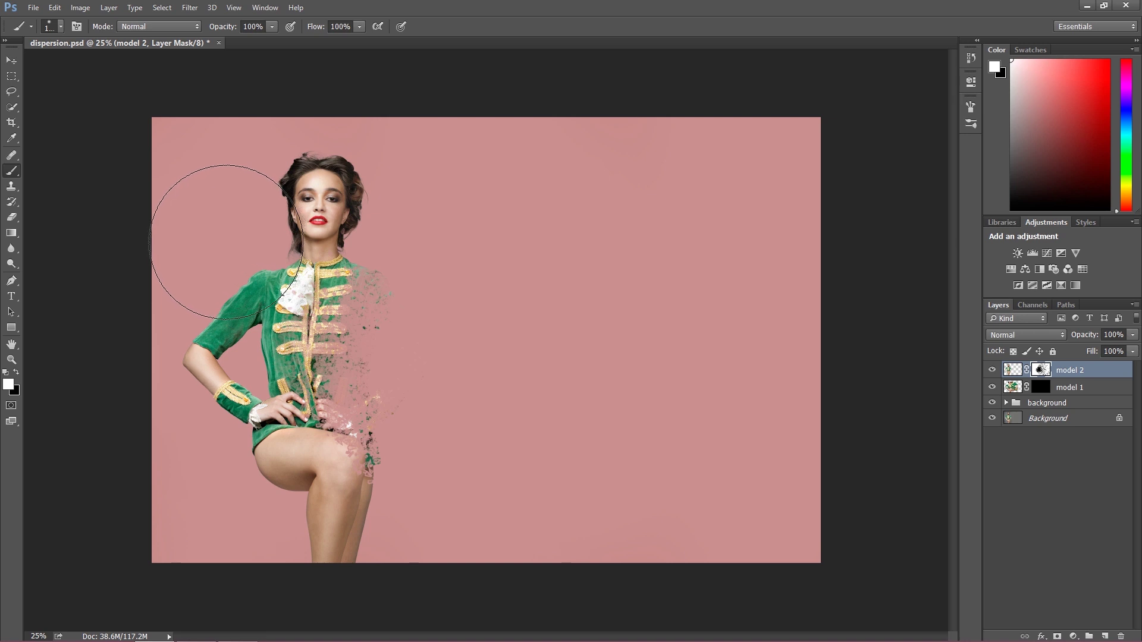
With the brush reduced to 507 px, paint the knee and chest ruffle back into model 2's mask.
{"action": "left_click", "coordinate": [60, 26]}
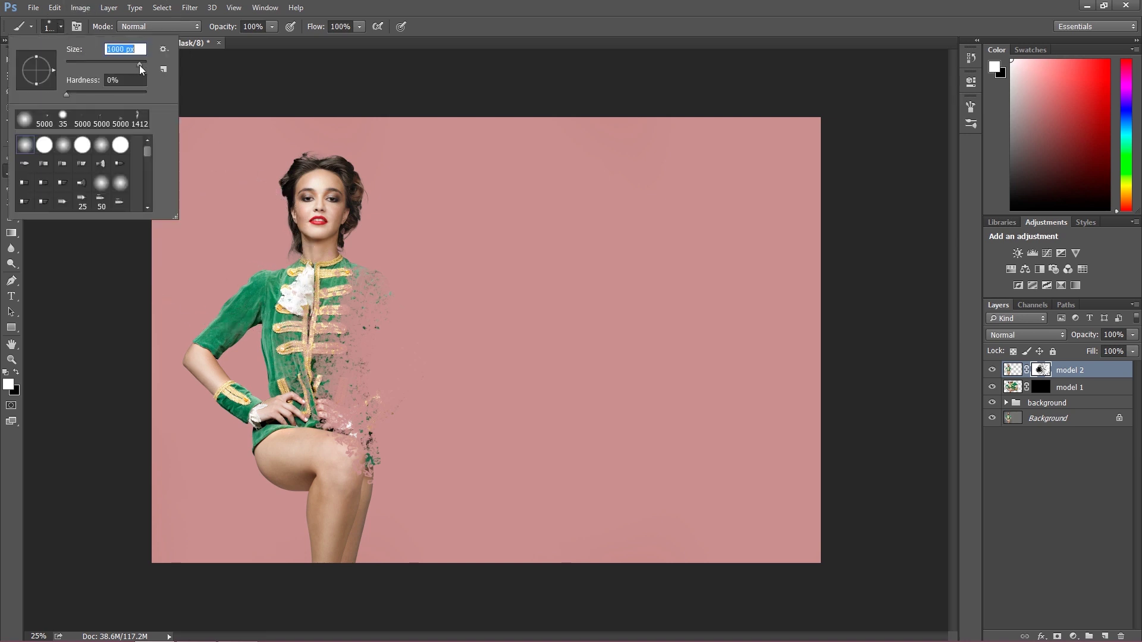
{"action": "left_click_drag", "start_coordinate": [138, 67], "coordinate": [122, 64]}
{"action": "left_click", "coordinate": [351, 473]}
{"action": "left_click_drag", "start_coordinate": [350, 473], "coordinate": [326, 457]}
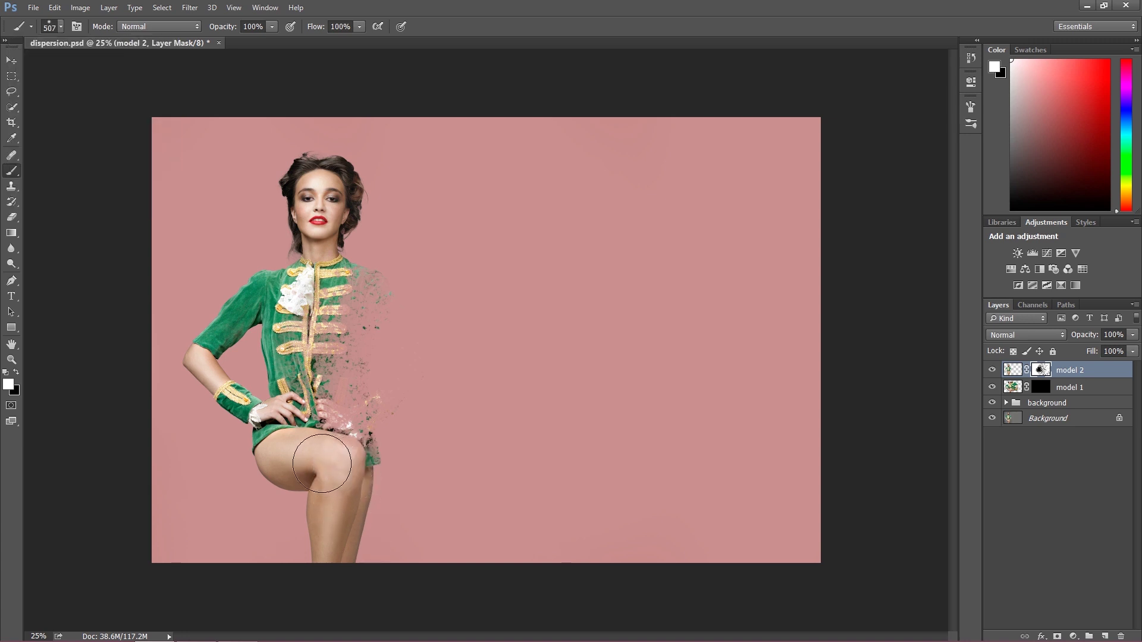
{"action": "mouse_move", "coordinate": [287, 273]}
{"action": "left_mouse_down"}
{"action": "mouse_move", "coordinate": [289, 239]}
{"action": "mouse_move", "coordinate": [276, 333]}
{"action": "left_mouse_up"}
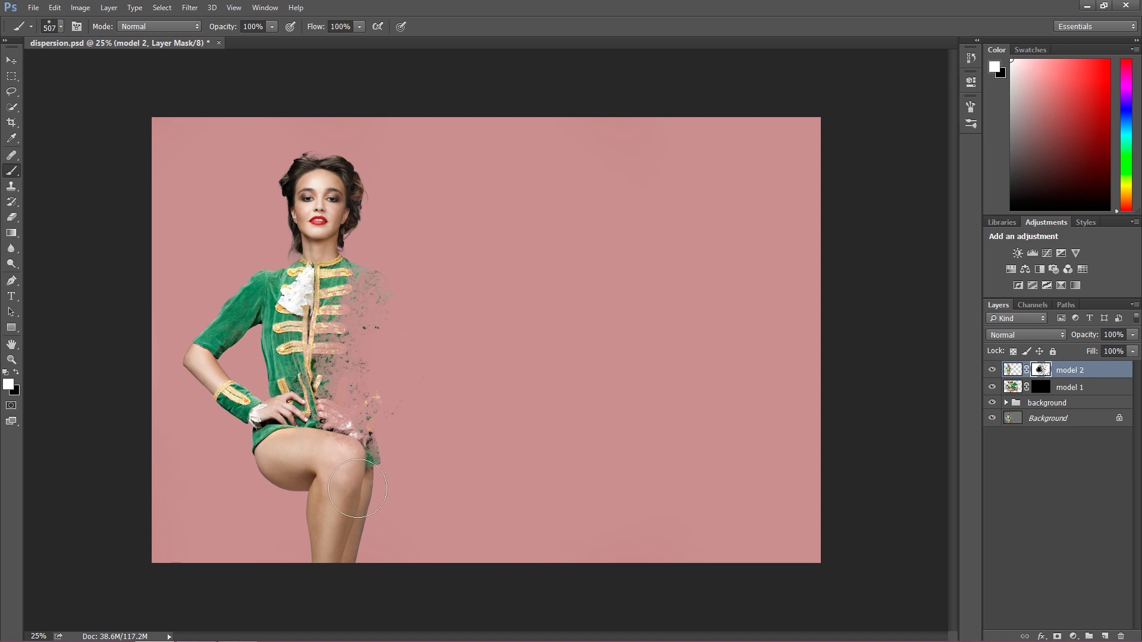
{"action": "left_click_drag", "start_coordinate": [349, 499], "coordinate": [321, 458]}
{"action": "left_click", "coordinate": [1039, 387]}
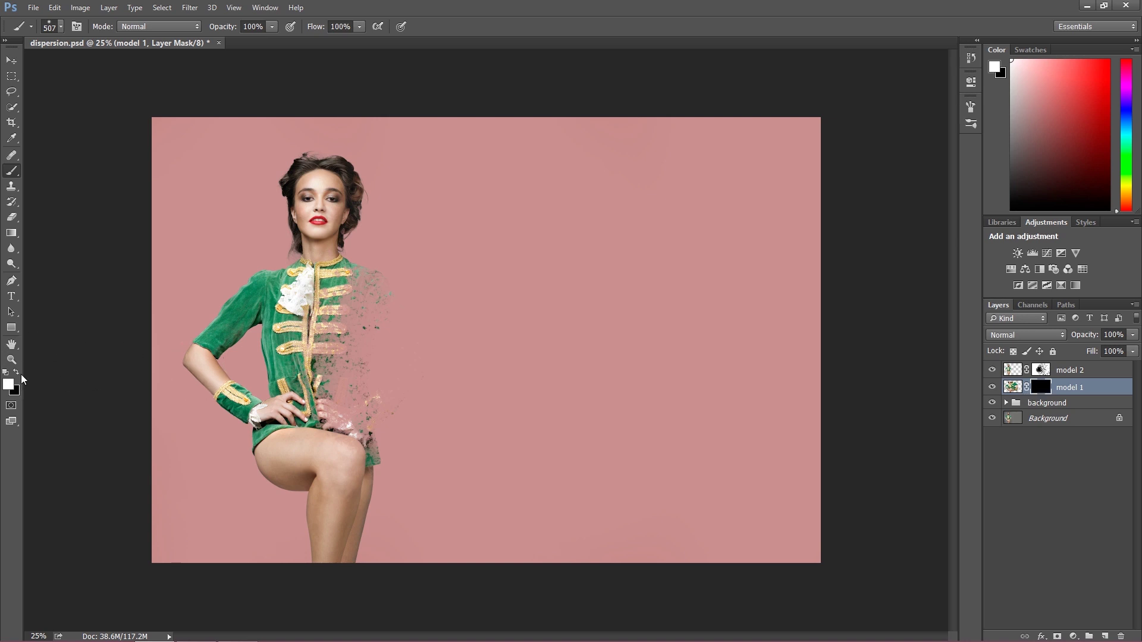
Stamp the 5000 px fragment brush repeatedly on model 1's mask to scatter fragments rightward.
{"action": "left_click", "coordinate": [58, 27]}
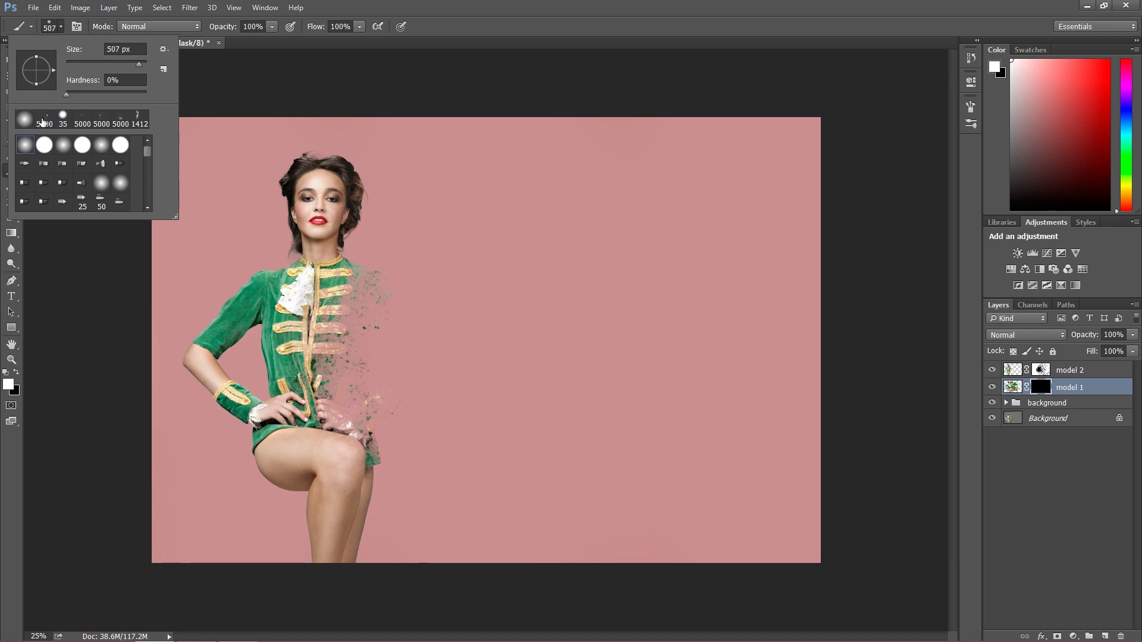
{"action": "left_click", "coordinate": [44, 119]}
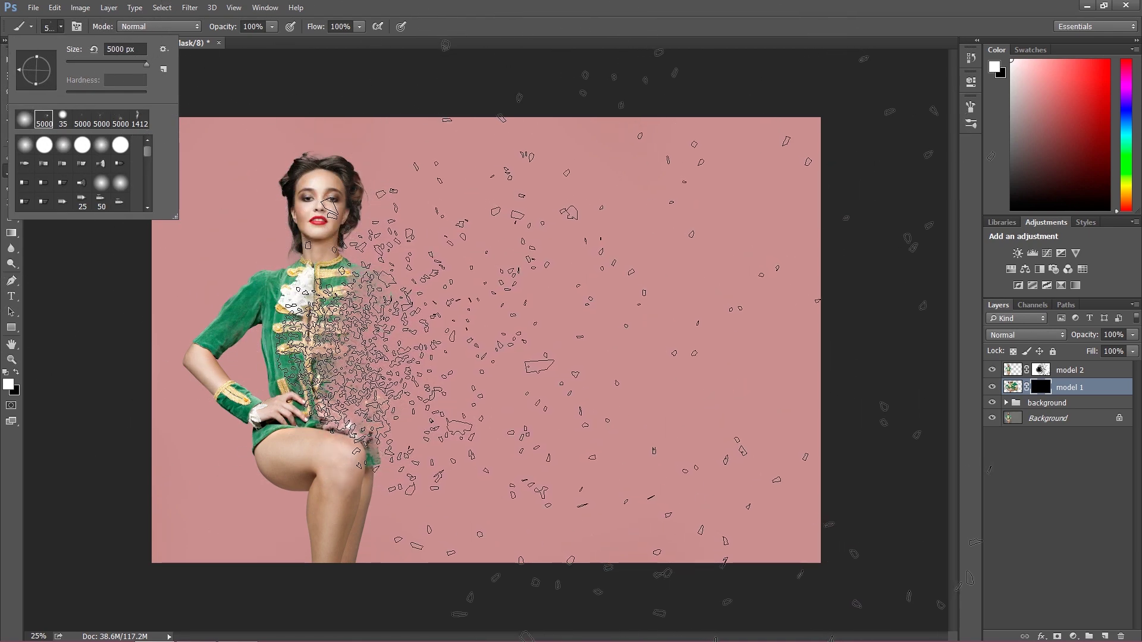
{"action": "left_click", "coordinate": [624, 340]}
{"action": "left_click_drag", "start_coordinate": [624, 339], "coordinate": [626, 341]}
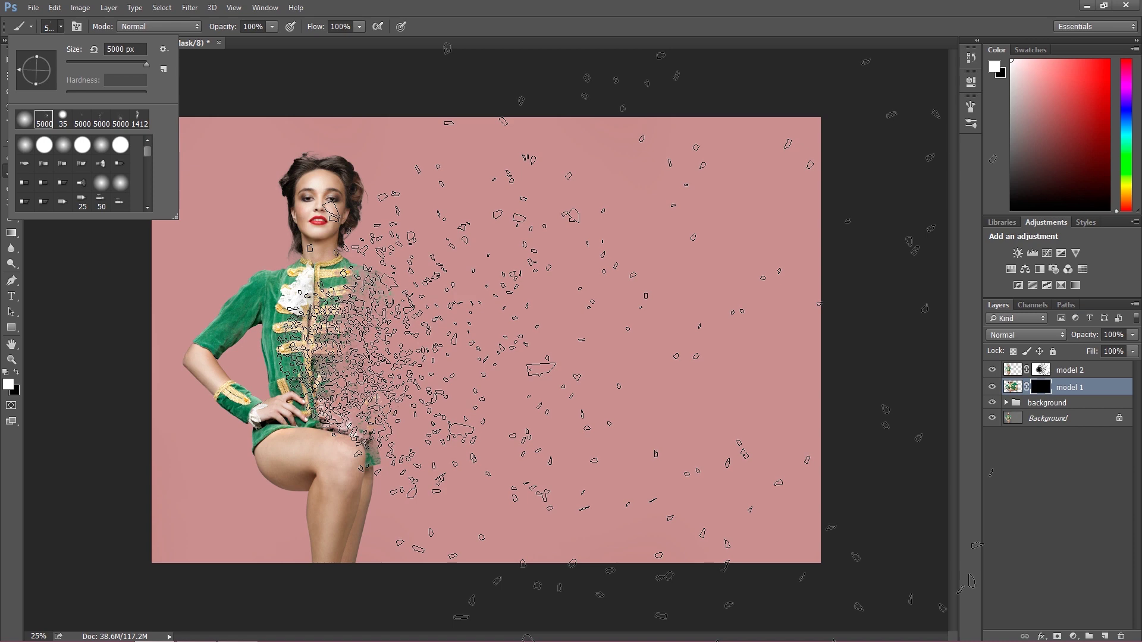
{"action": "left_click", "coordinate": [625, 340]}
{"action": "left_click", "coordinate": [625, 340]}
{"action": "left_click", "coordinate": [624, 340]}
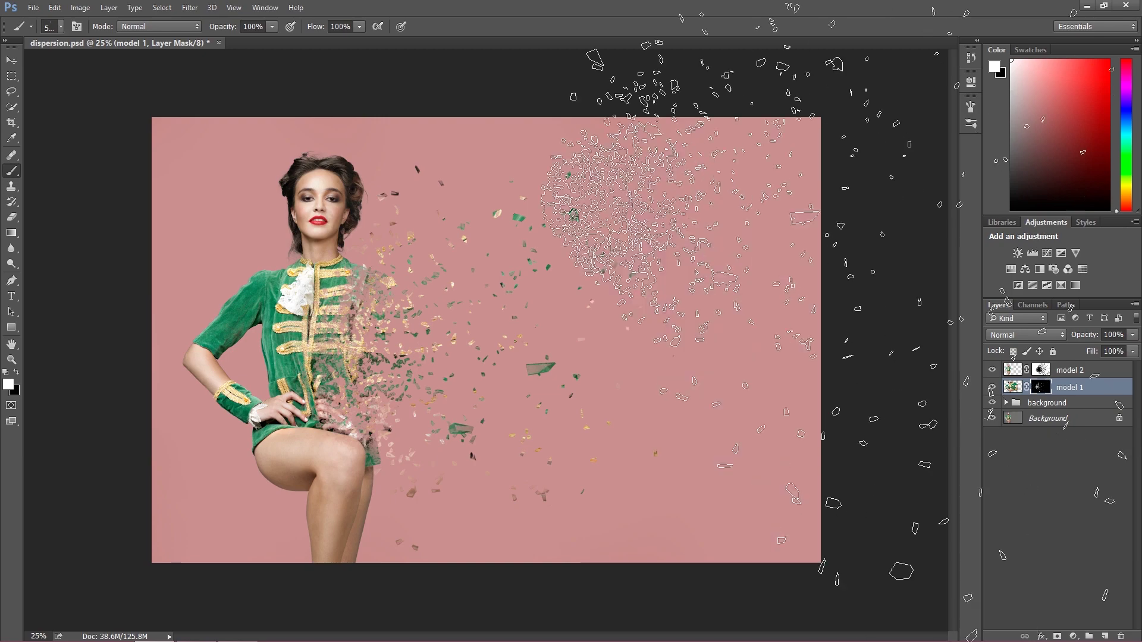
{"action": "left_click", "coordinate": [12, 62]}
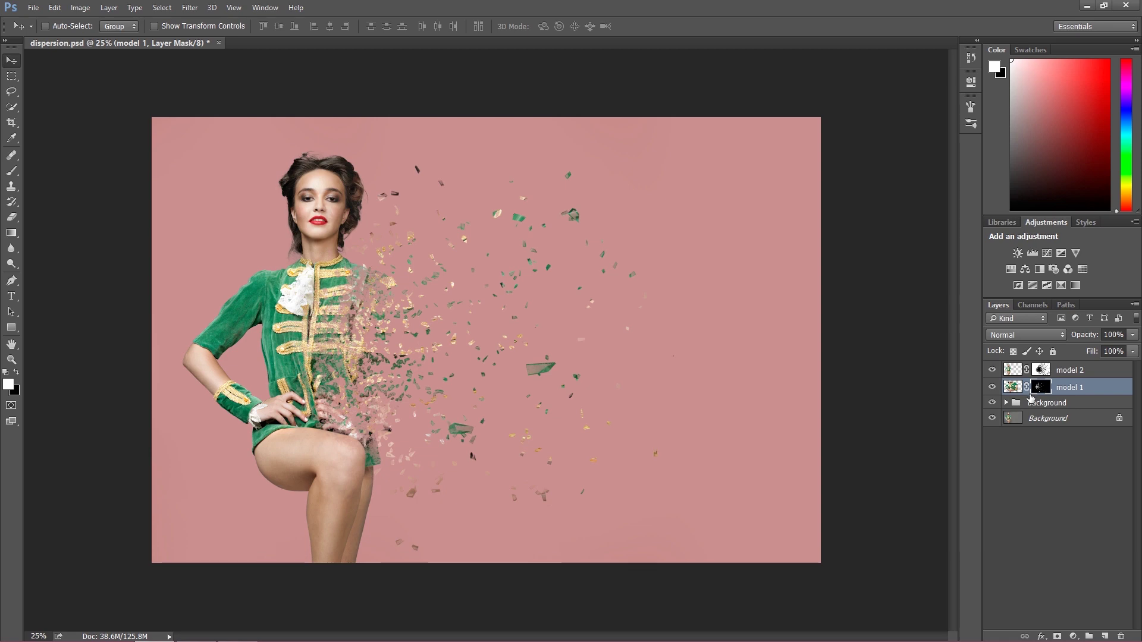
{"action": "left_click", "coordinate": [1065, 370]}
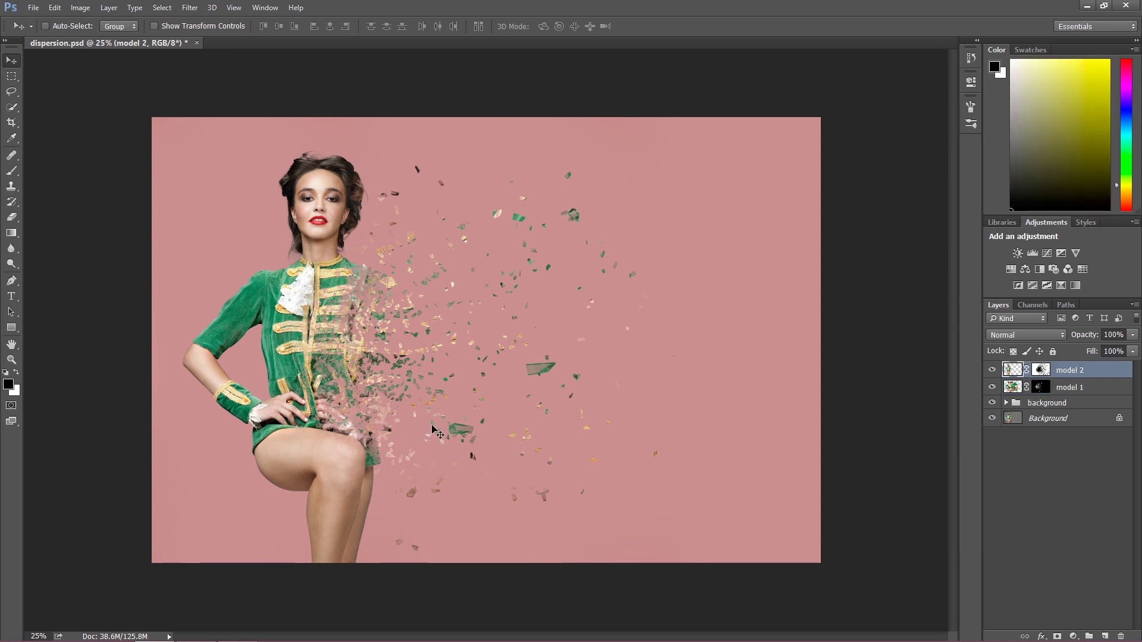
Target model 1's layer mask with the Brush tool and set the foreground colour to black.
{"action": "left_click", "coordinate": [11, 170]}
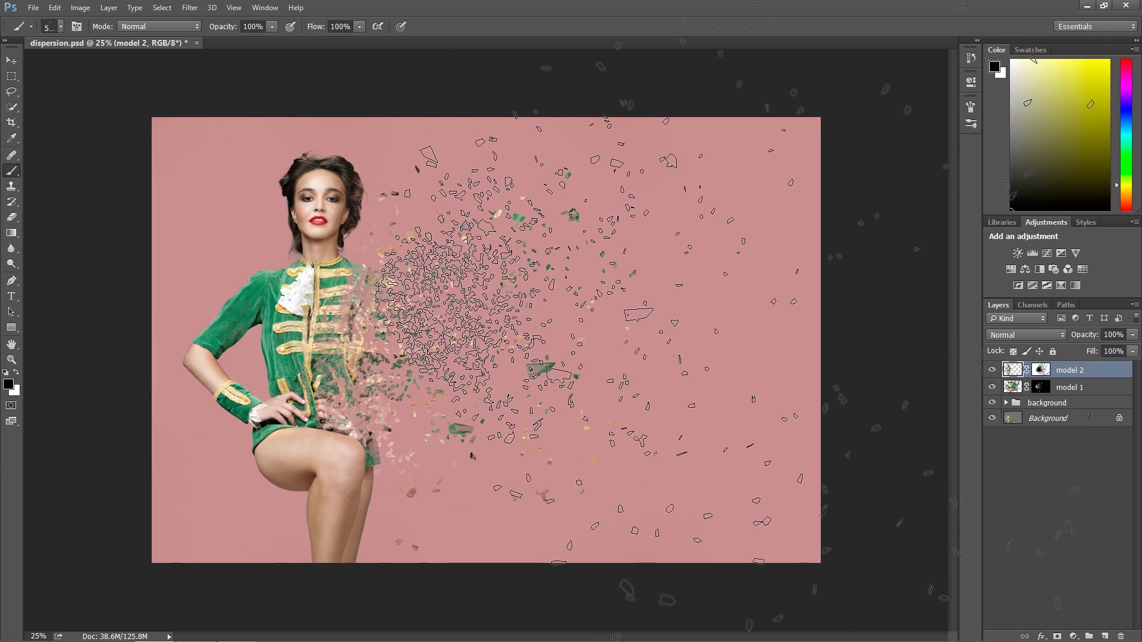
{"action": "left_click", "coordinate": [1041, 387]}
{"action": "key", "text": "x"}
{"action": "key", "text": "i"}
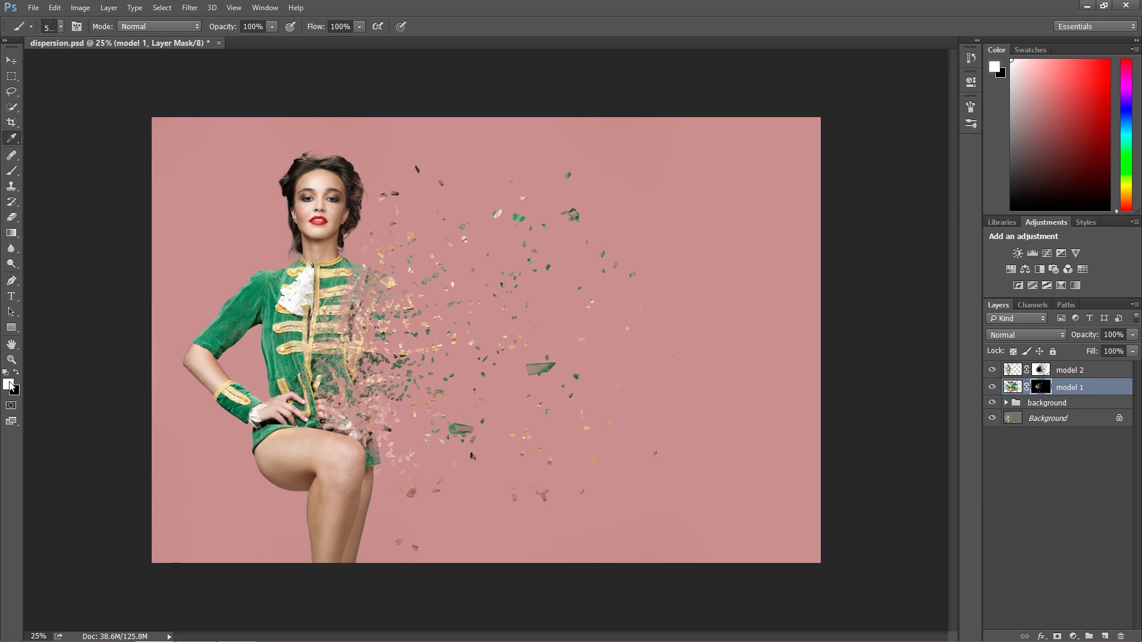
{"action": "left_click", "coordinate": [8, 384]}
{"action": "left_click_drag", "start_coordinate": [818, 171], "coordinate": [810, 290]}
{"action": "left_click", "coordinate": [1047, 132]}
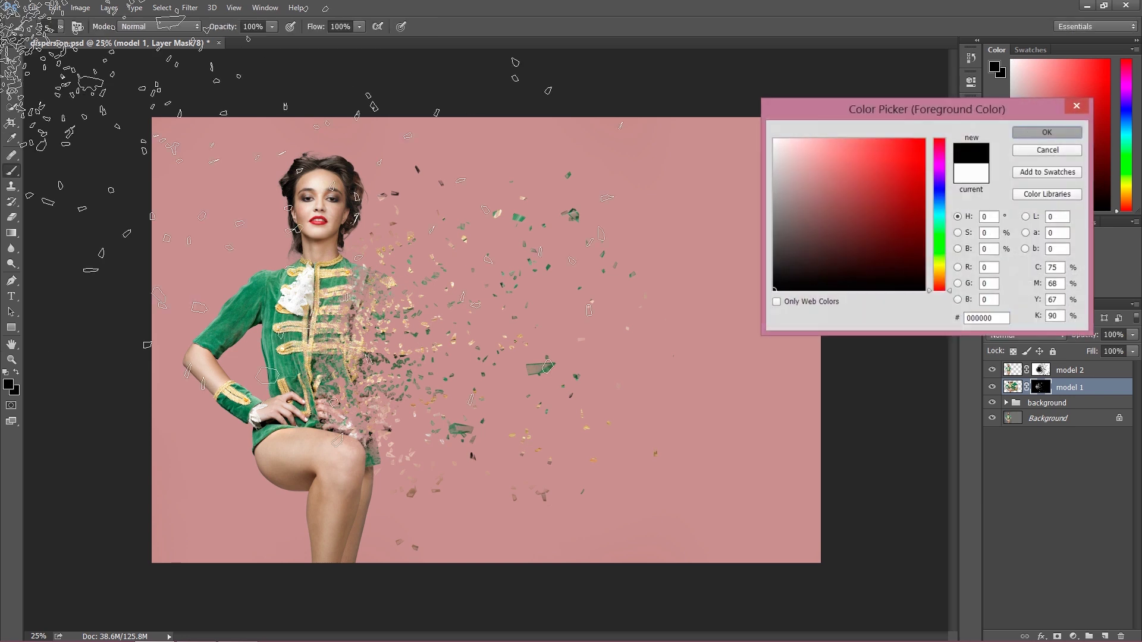
Pick the soft round 5000 brush and resize it, settling on 1000 px.
{"action": "left_click", "coordinate": [61, 27]}
{"action": "left_click", "coordinate": [43, 119]}
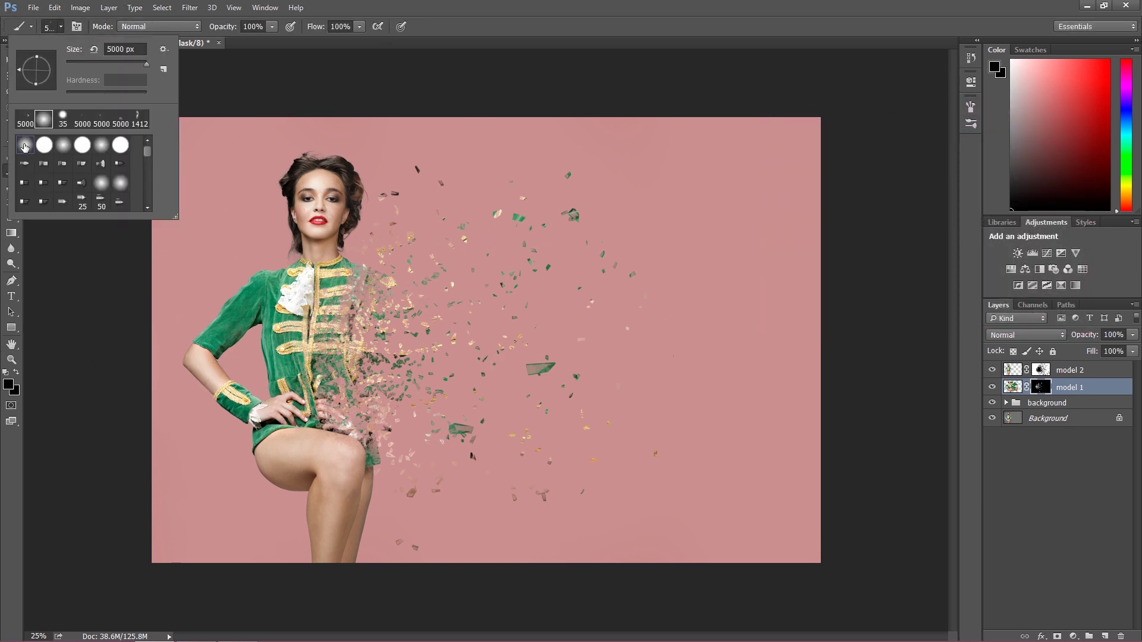
{"action": "left_click", "coordinate": [109, 62]}
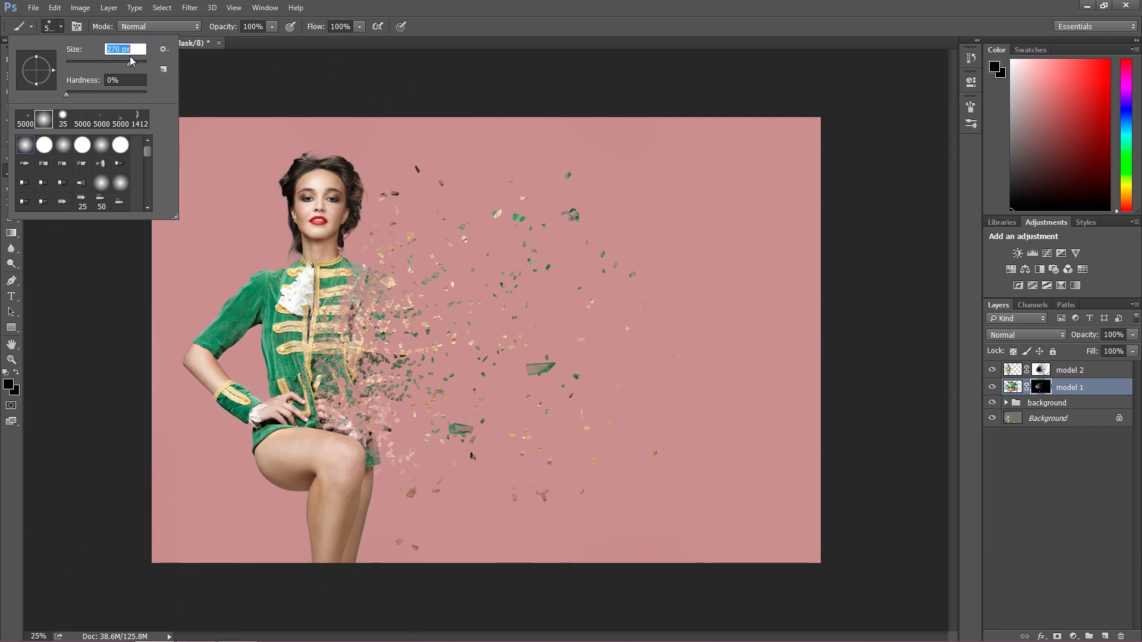
{"action": "left_click_drag", "start_coordinate": [132, 55], "coordinate": [135, 57]}
{"action": "left_click", "coordinate": [272, 26]}
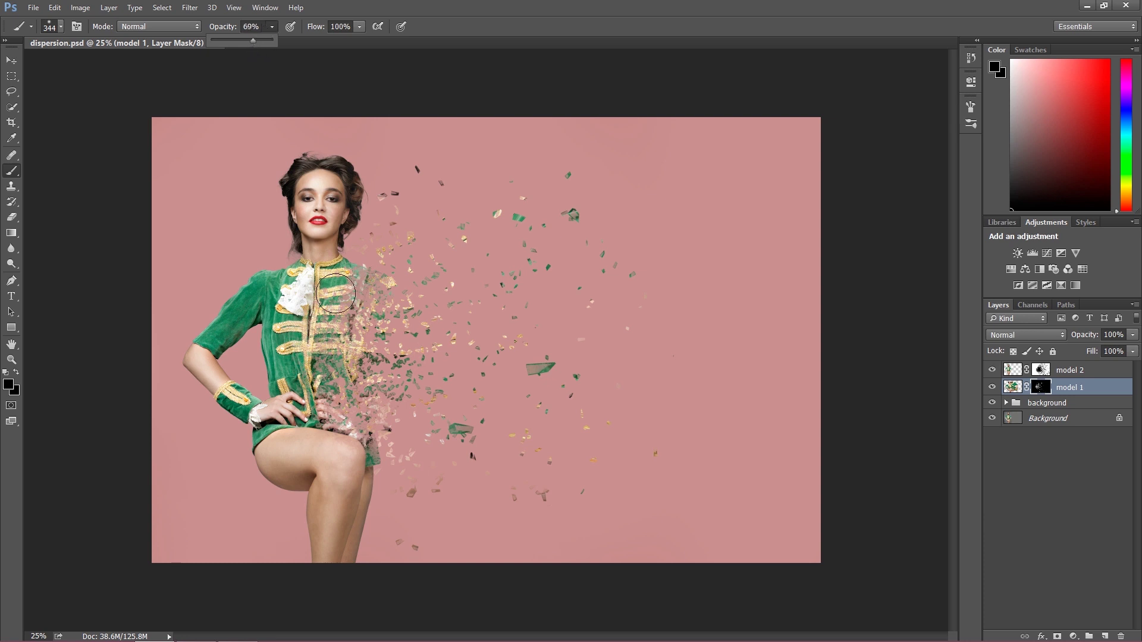
{"action": "left_click", "coordinate": [63, 28]}
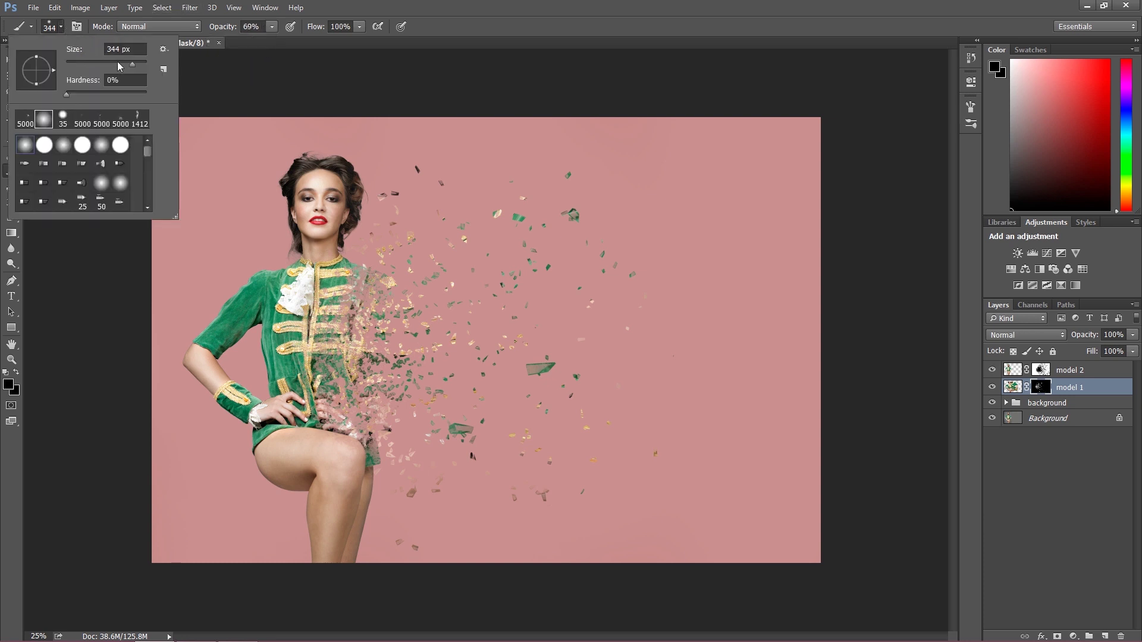
{"action": "left_click", "coordinate": [140, 64]}
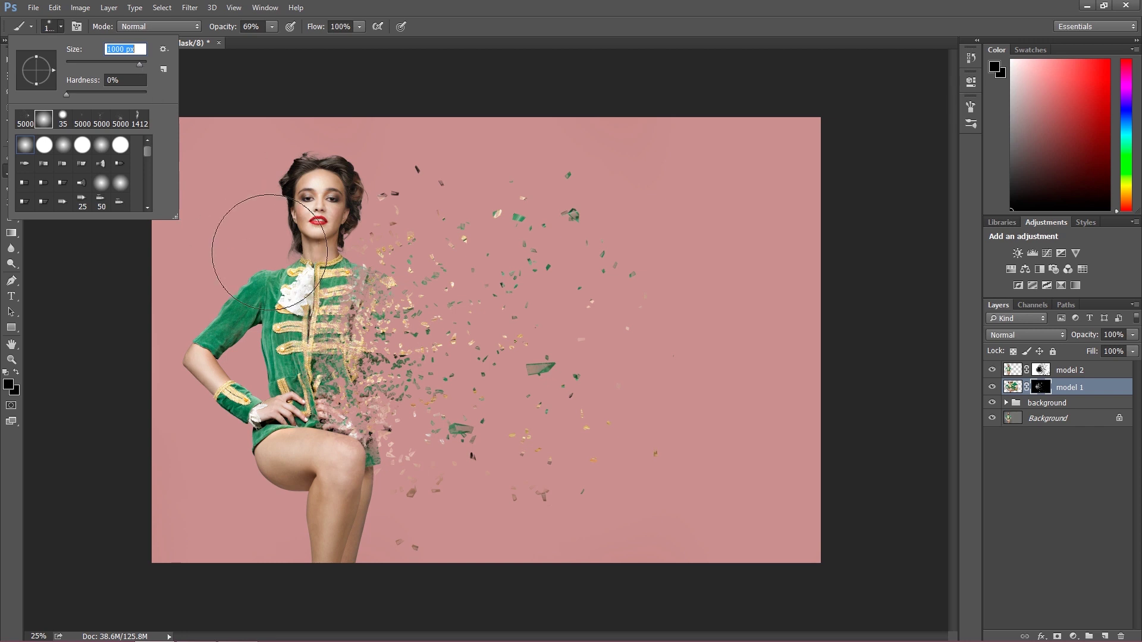
{"action": "key", "text": "Return"}
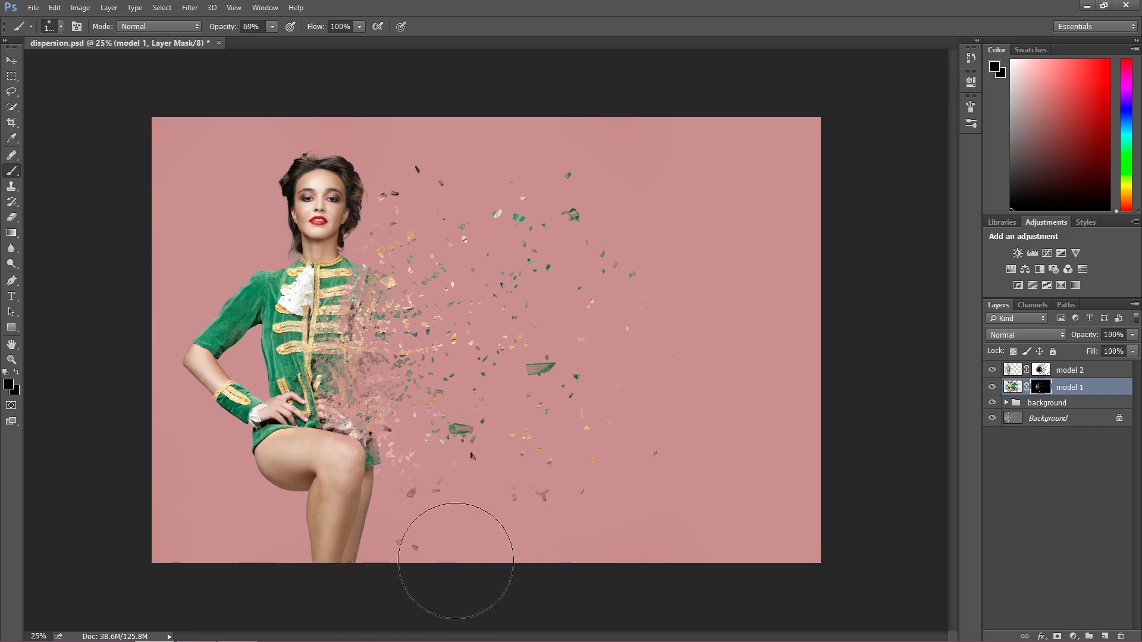
Undo stray dabs, then fade fragments in the upper and lower scatter on model 1's mask.
{"action": "left_click", "coordinate": [55, 7]}
{"action": "left_click", "coordinate": [70, 52]}
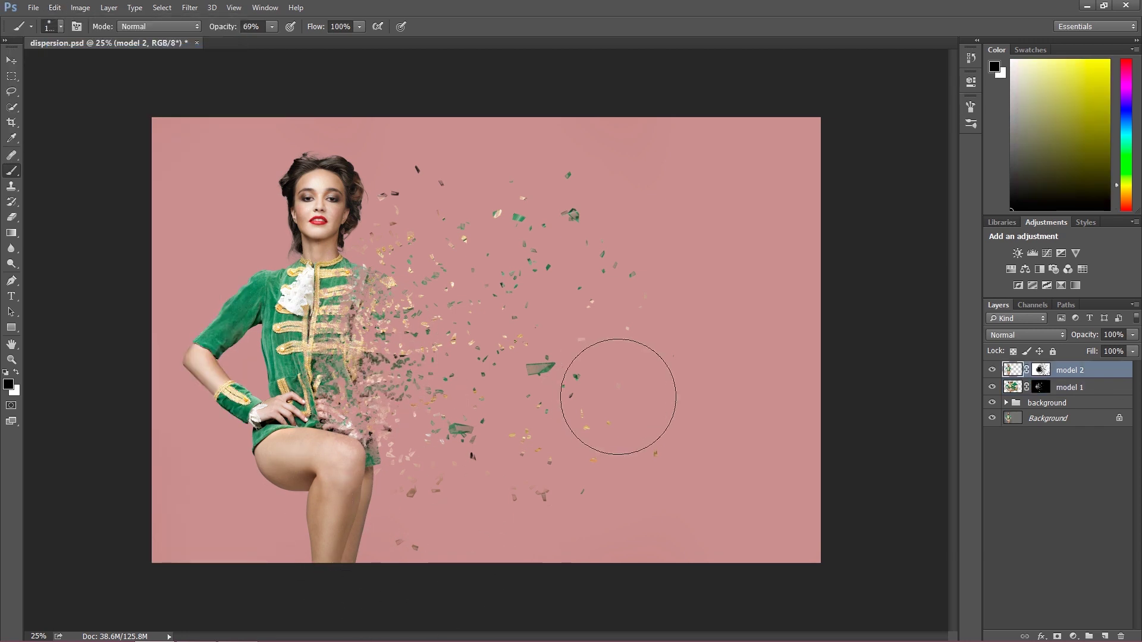
{"action": "left_click", "coordinate": [559, 208]}
{"action": "left_click", "coordinate": [54, 8]}
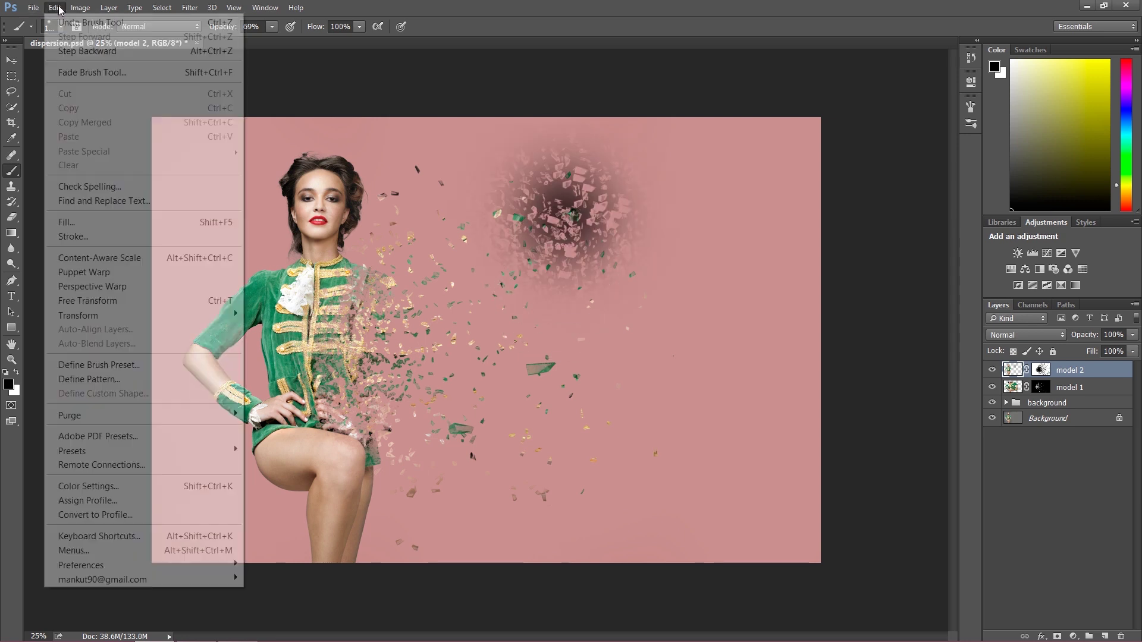
{"action": "left_click", "coordinate": [71, 53]}
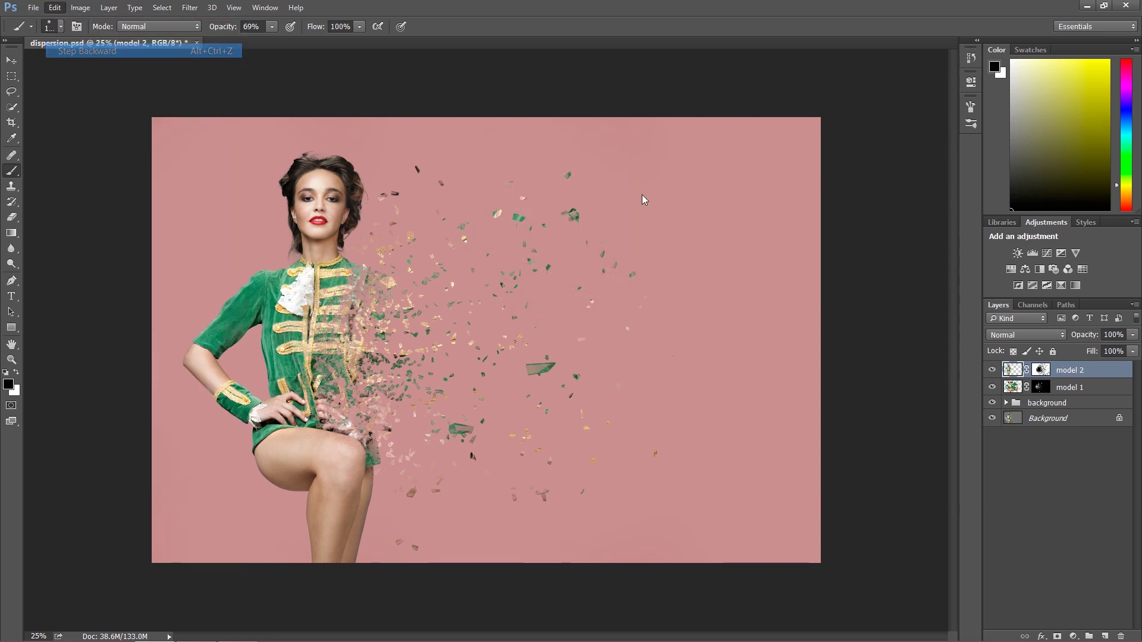
{"action": "left_click", "coordinate": [1039, 388]}
{"action": "left_click", "coordinate": [572, 216]}
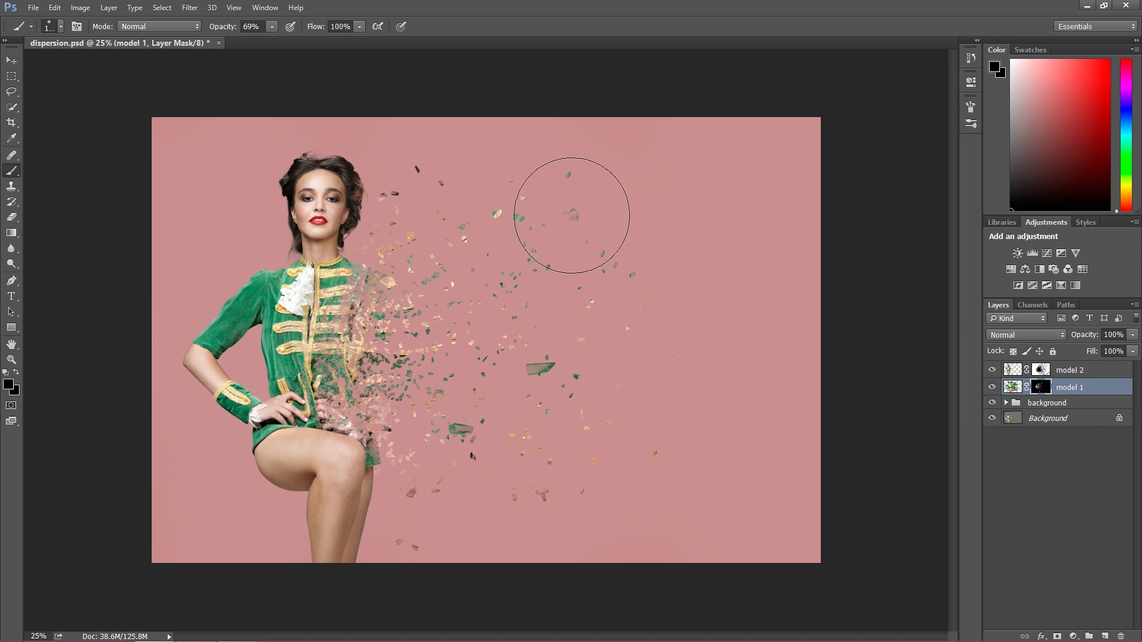
{"action": "mouse_move", "coordinate": [572, 333]}
{"action": "left_mouse_down"}
{"action": "mouse_move", "coordinate": [577, 361]}
{"action": "mouse_move", "coordinate": [545, 402]}
{"action": "mouse_move", "coordinate": [527, 482]}
{"action": "mouse_move", "coordinate": [413, 555]}
{"action": "left_mouse_up"}
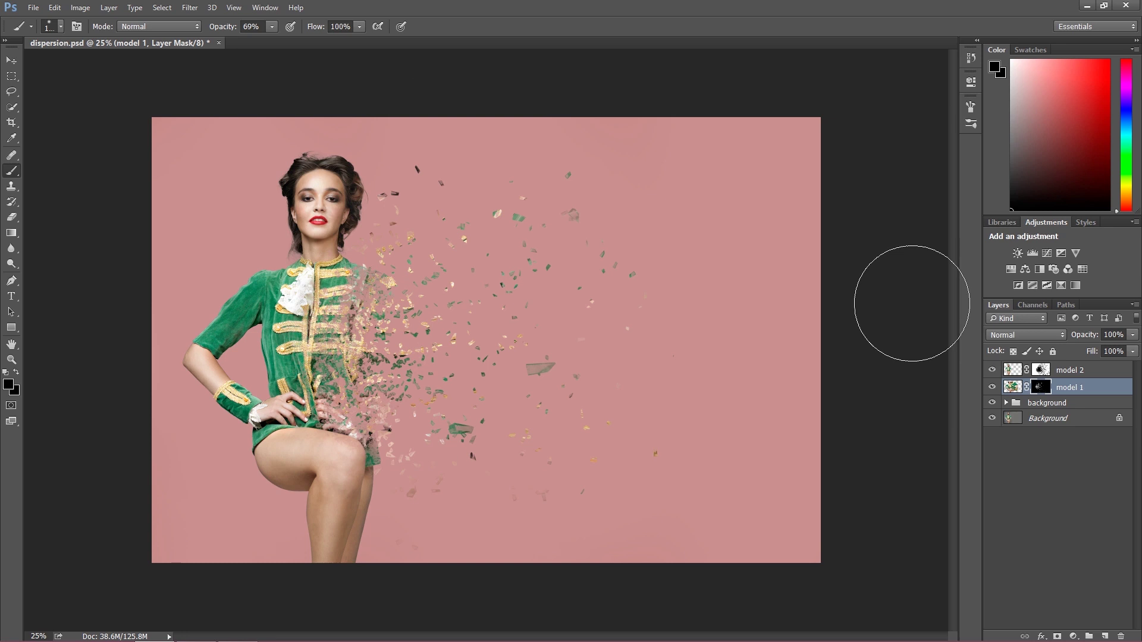
Add a Curves 2 adjustment layer at the top of the stack and darken the RGB curve.
{"action": "left_click", "coordinate": [12, 60]}
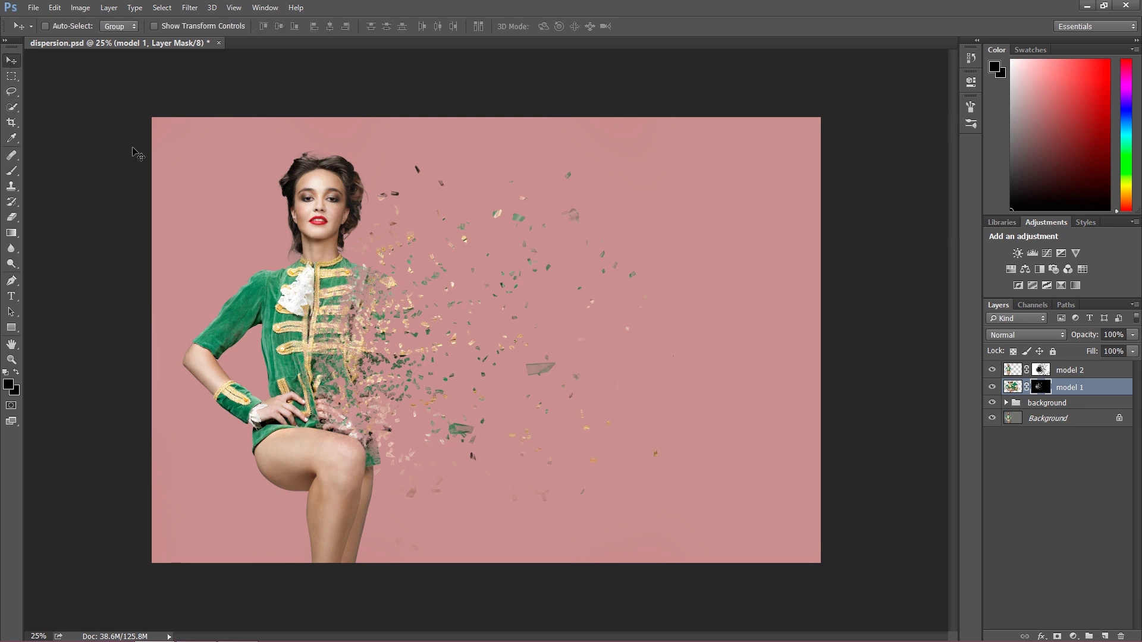
{"action": "left_click", "coordinate": [1074, 637]}
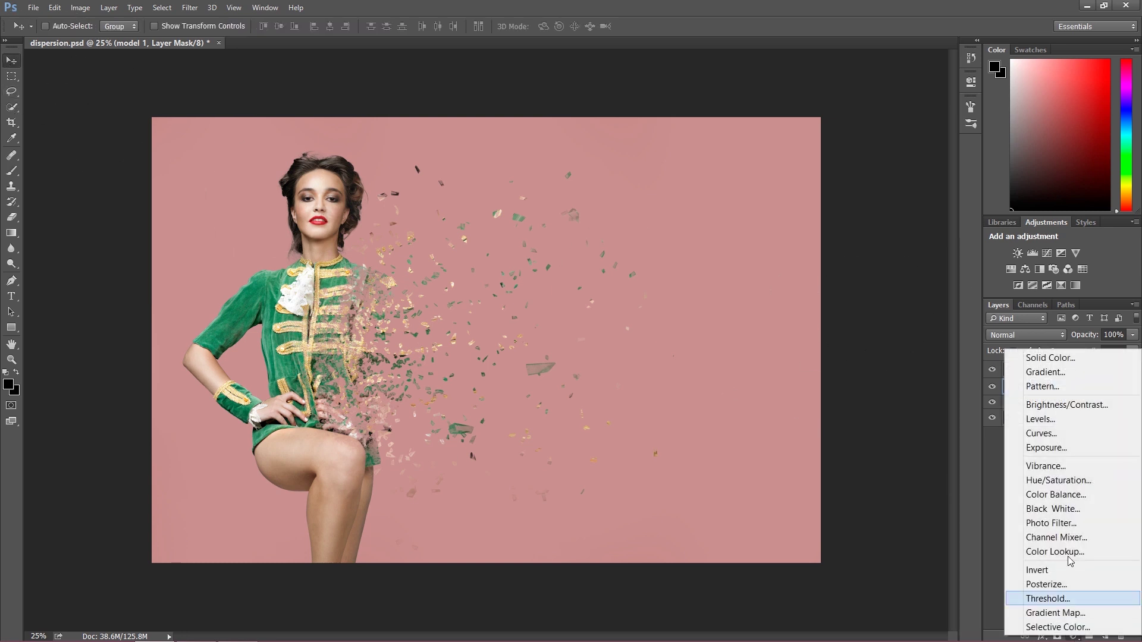
{"action": "left_click", "coordinate": [1022, 433]}
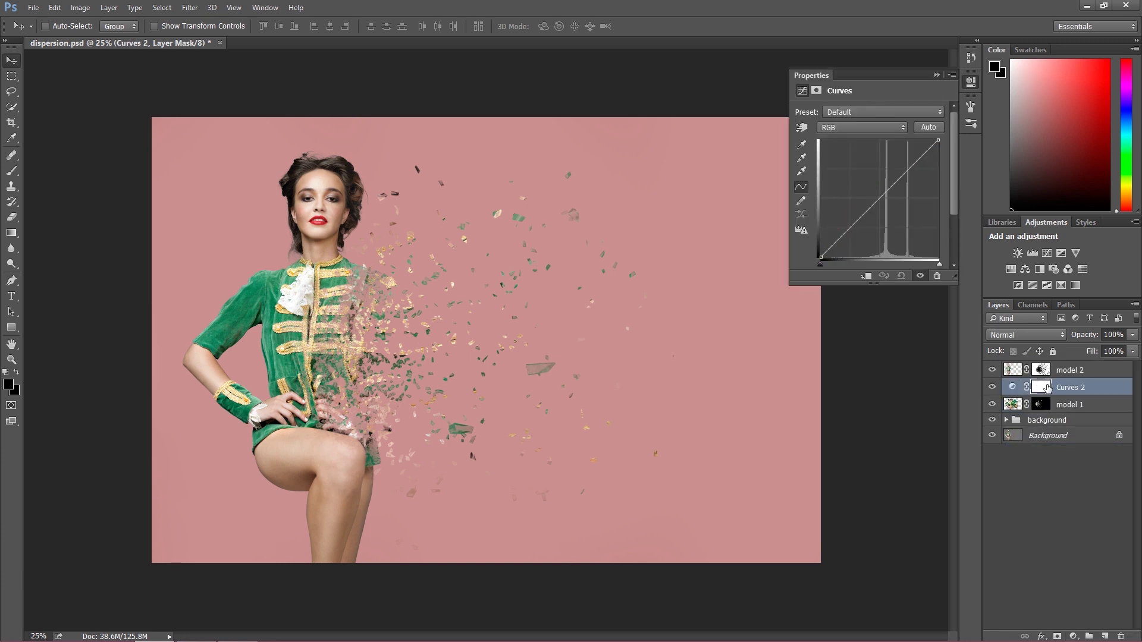
{"action": "left_click_drag", "start_coordinate": [1075, 385], "coordinate": [1076, 369]}
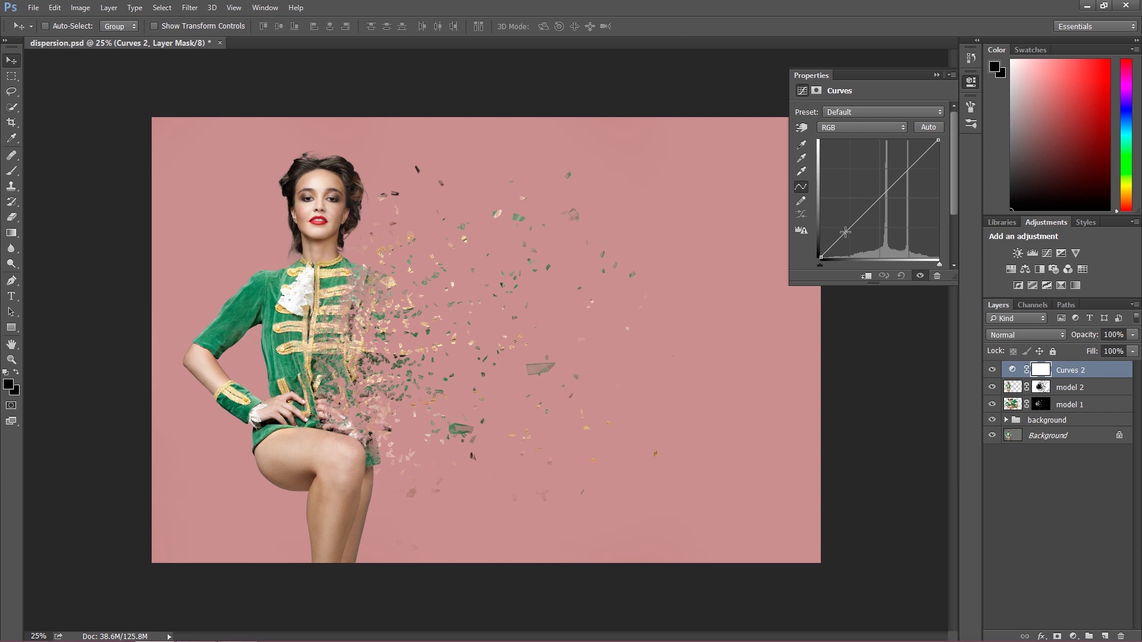
{"action": "left_click_drag", "start_coordinate": [846, 232], "coordinate": [845, 238]}
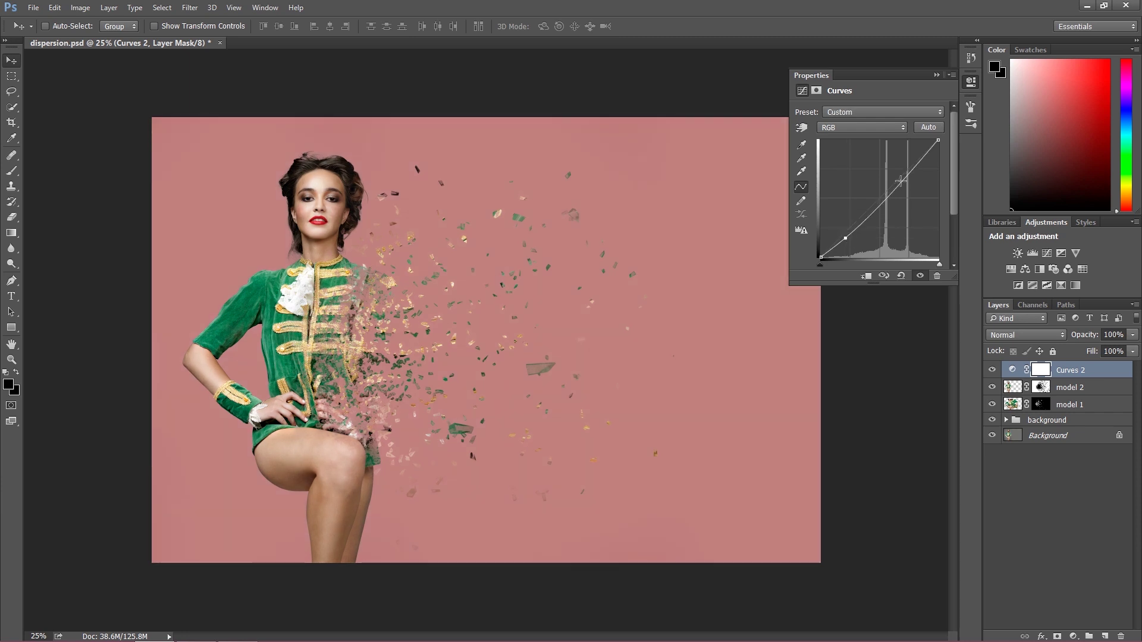
{"action": "left_click_drag", "start_coordinate": [900, 181], "coordinate": [900, 178]}
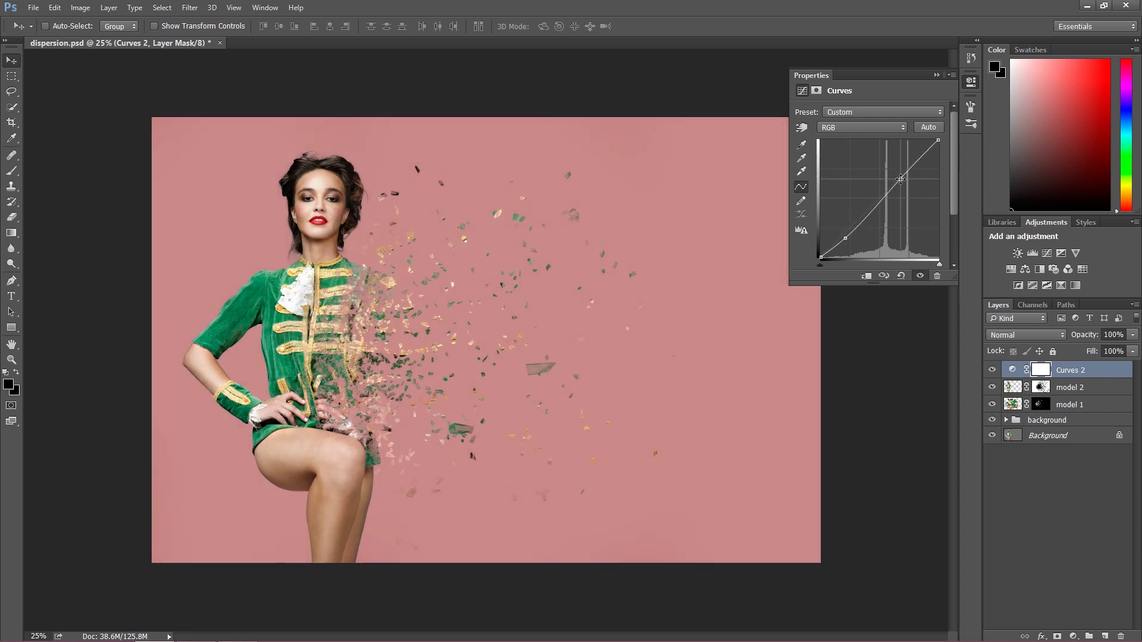
On the Blue channel, raise the shadows and reduce blue in the midtones.
{"action": "left_click", "coordinate": [862, 128]}
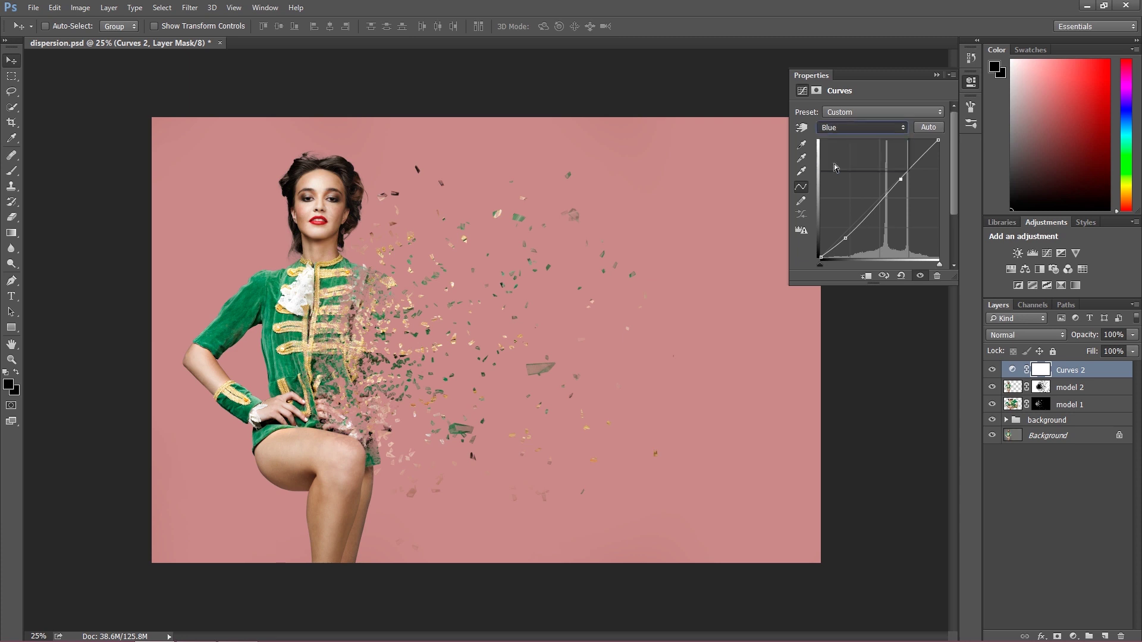
{"action": "left_click", "coordinate": [834, 163]}
{"action": "left_click_drag", "start_coordinate": [820, 254], "coordinate": [814, 244]}
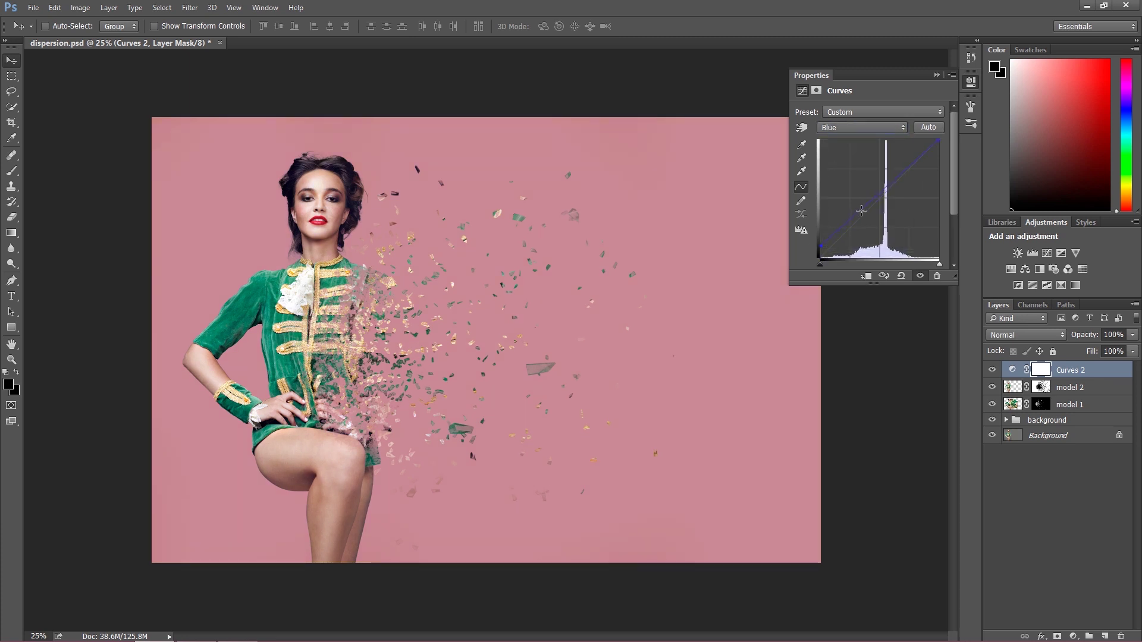
{"action": "left_click_drag", "start_coordinate": [891, 184], "coordinate": [886, 187]}
{"action": "left_click_drag", "start_coordinate": [822, 253], "coordinate": [821, 247]}
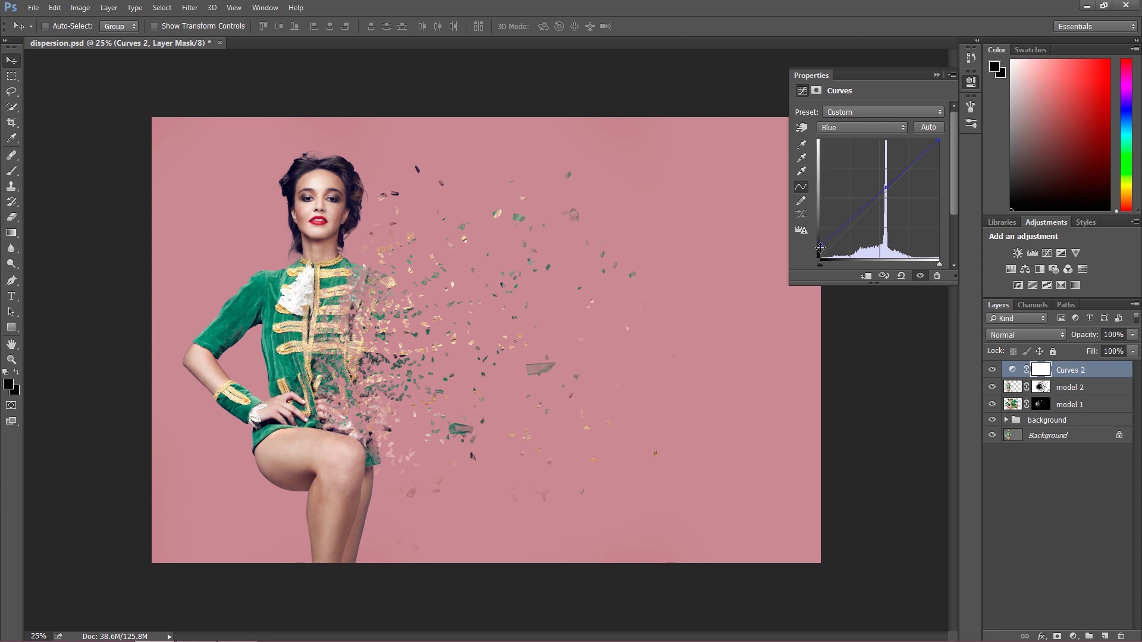
{"action": "left_click", "coordinate": [936, 74]}
Select model 1 and model 2 and group them into a group named 'model'.
{"action": "key", "text": "alt+bracketleft"}
{"action": "key", "text": "b"}
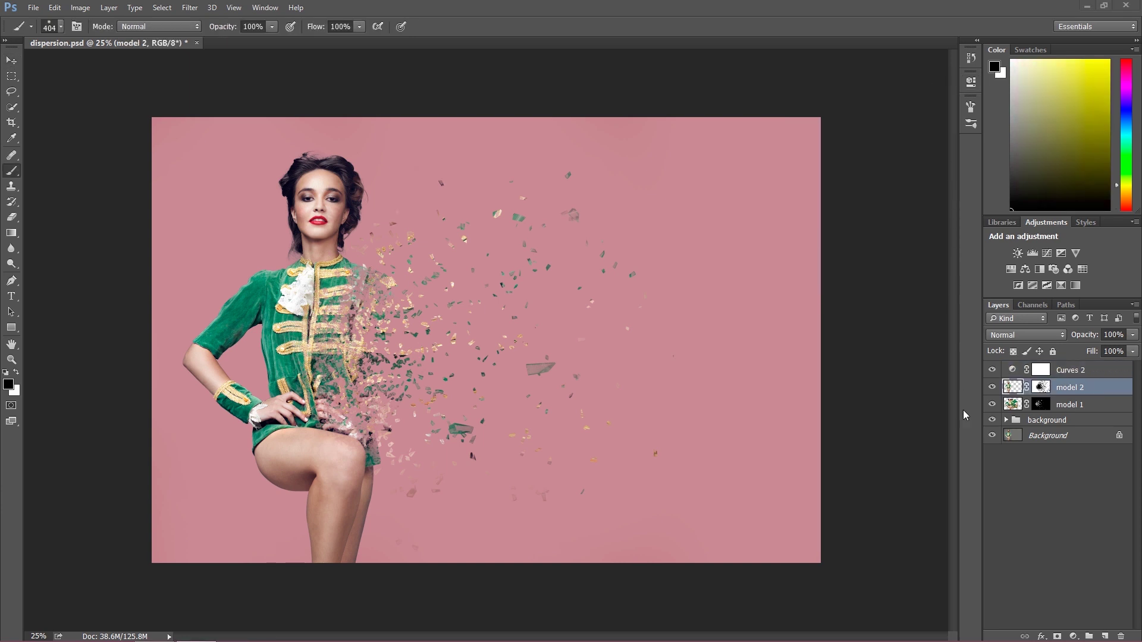
{"action": "left_click", "coordinate": [1070, 405], "text": "shift"}
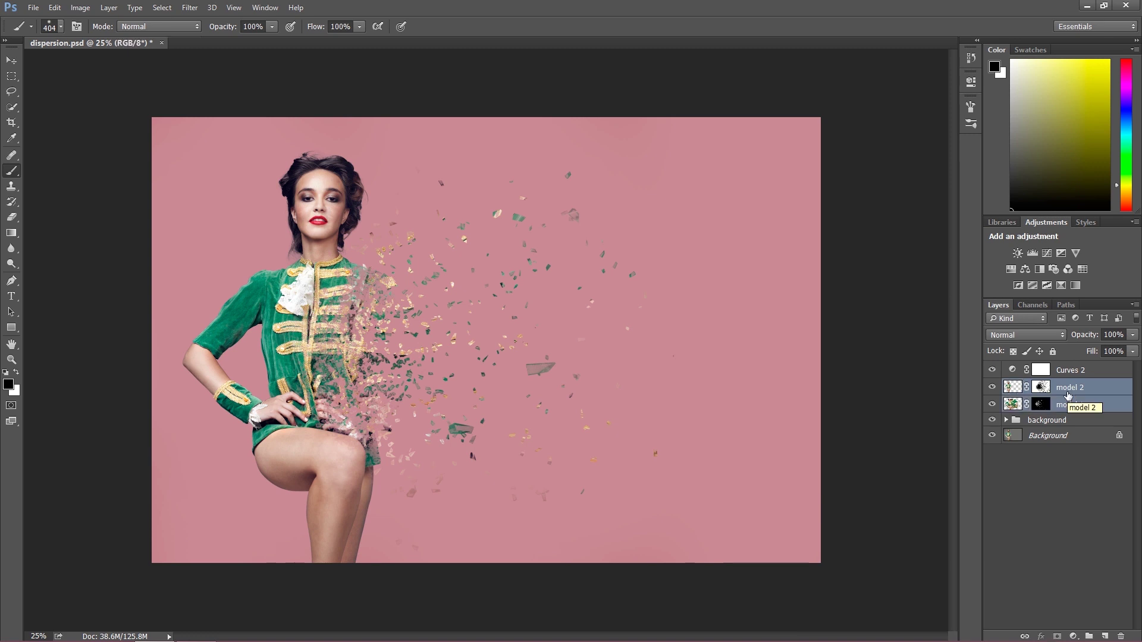
{"action": "key", "text": "ctrl+g"}
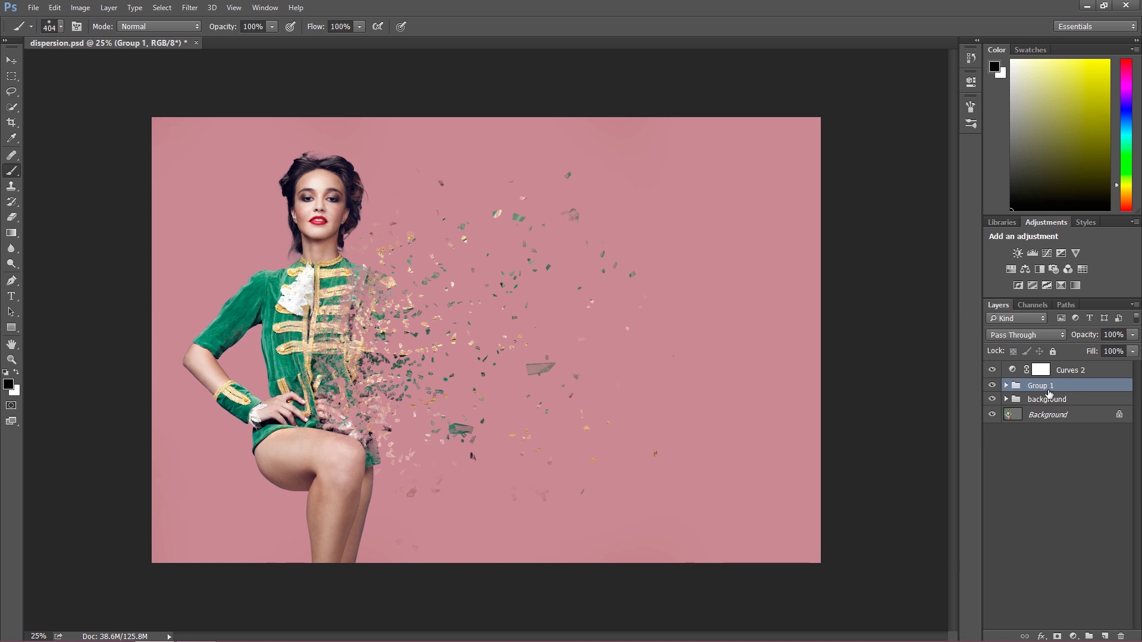
{"action": "double_click", "coordinate": [1048, 390]}
{"action": "type", "text": "model"}
{"action": "key", "text": "Return"}
Expand the model group and bring up the layer options for model 1.
{"action": "left_click", "coordinate": [1006, 386]}
{"action": "left_click", "coordinate": [1078, 419]}
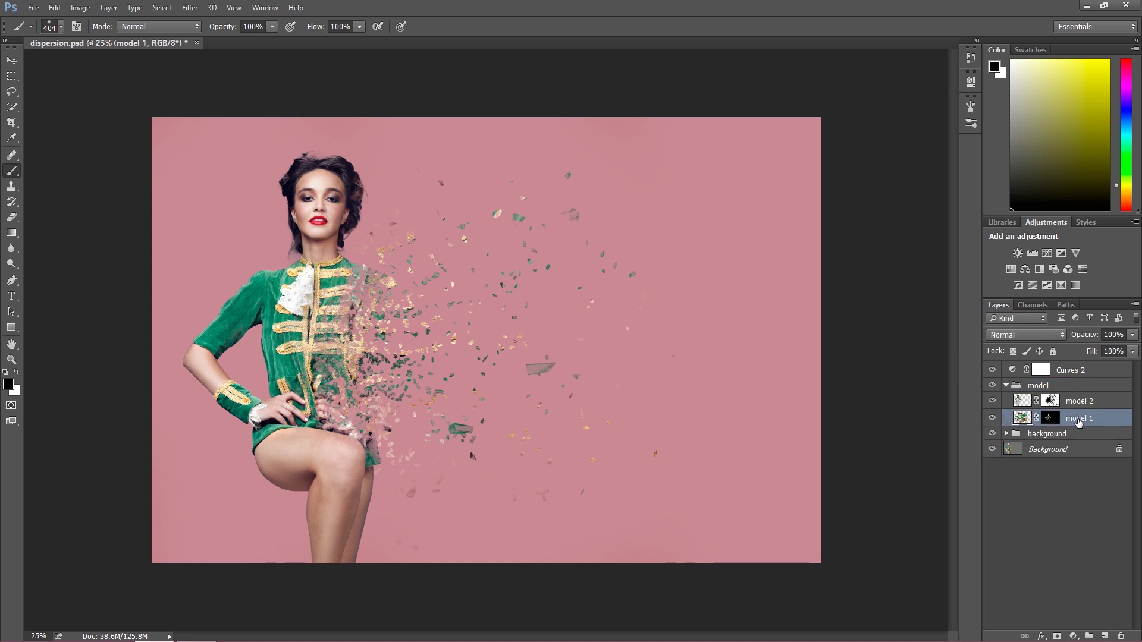
{"action": "right_click", "coordinate": [1078, 419]}
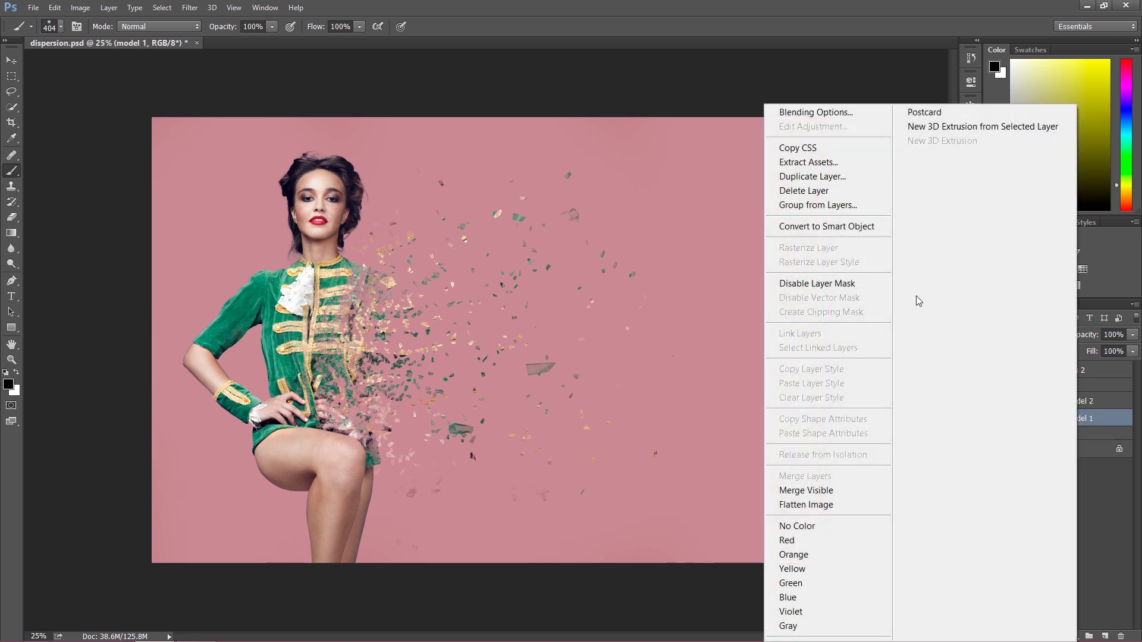
Duplicate model 1 as 'model 1 copy' and paint out a stray fragment on its mask.
{"action": "left_click", "coordinate": [838, 180]}
{"action": "left_click", "coordinate": [690, 197]}
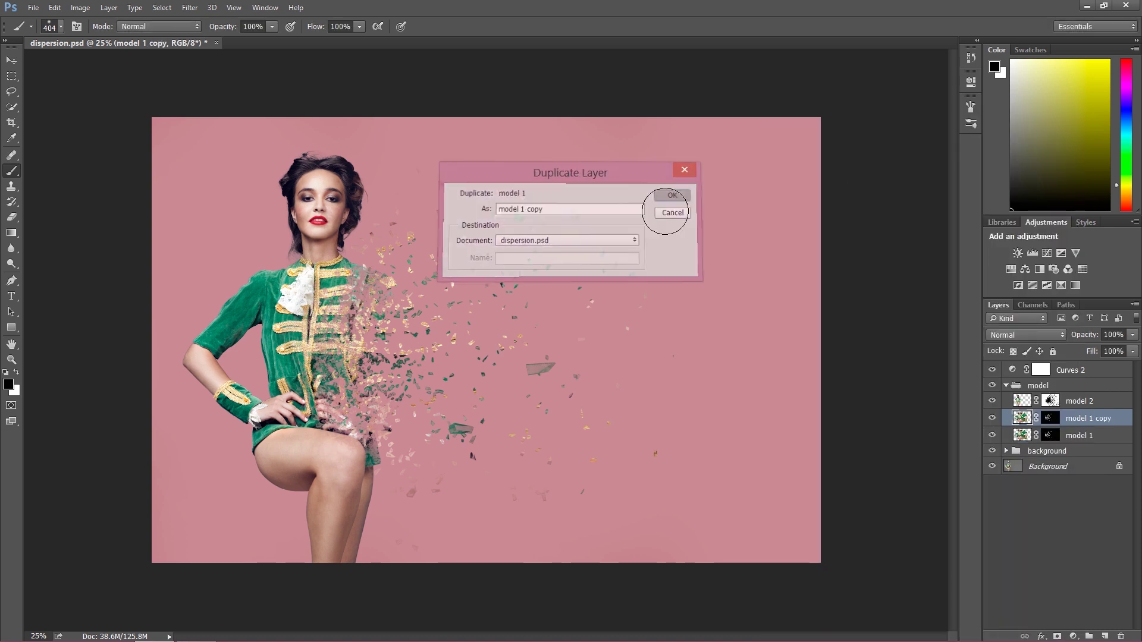
{"action": "left_click", "coordinate": [1049, 418]}
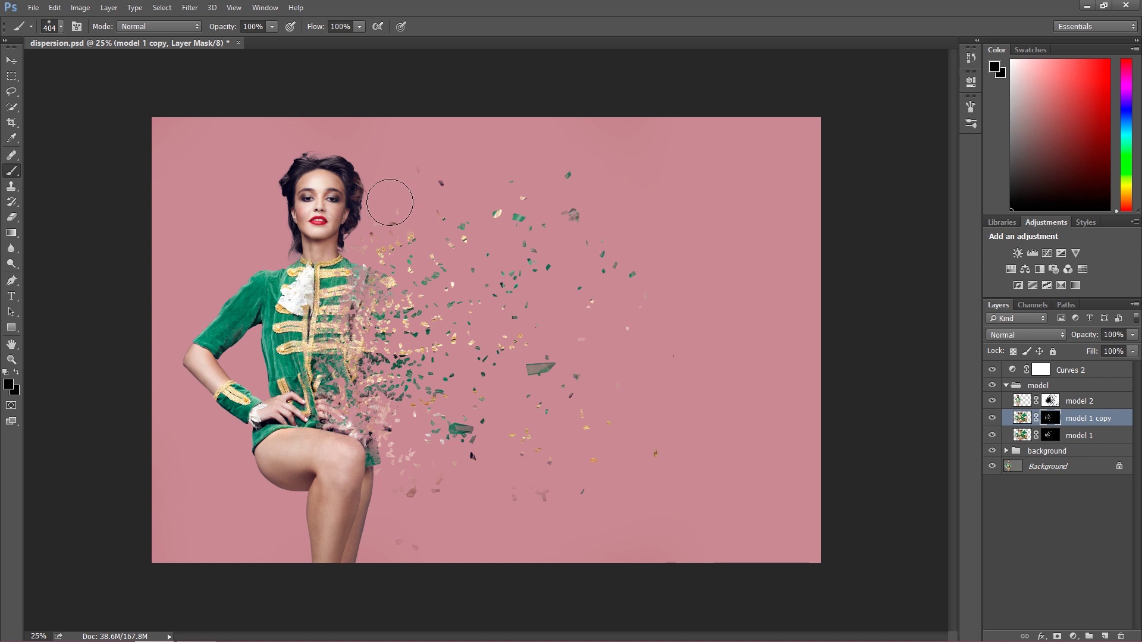
{"action": "left_click", "coordinate": [423, 172]}
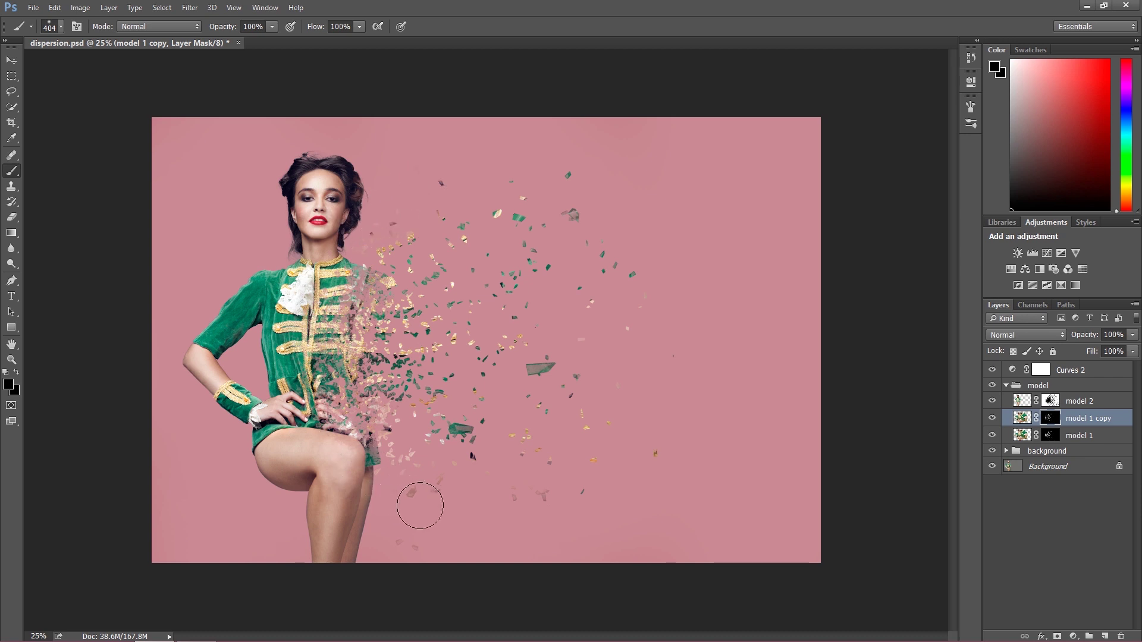